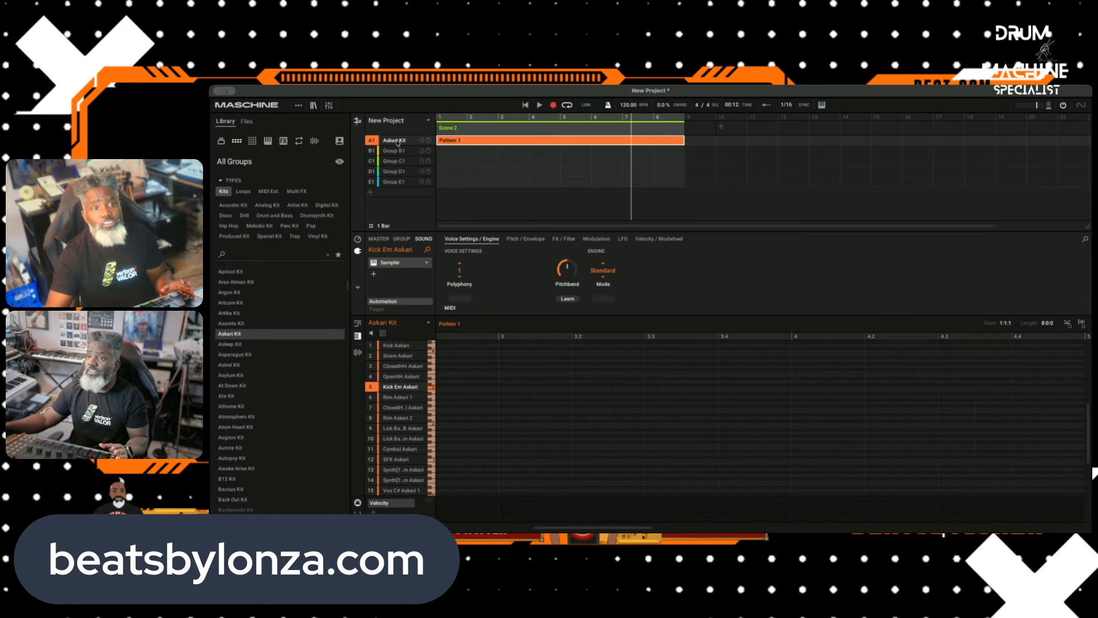
Step: Audition the Kick, Snare, ClosedHH, OpenHH and Kick Em sounds of the Askari Kit
left_click(389, 345)
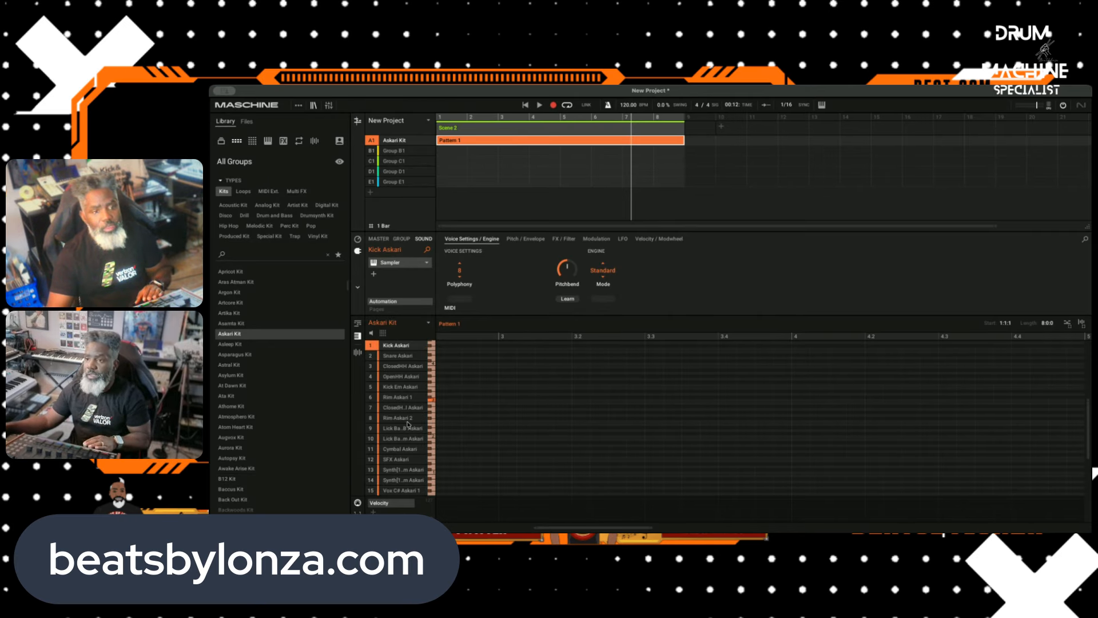
left_click(391, 355)
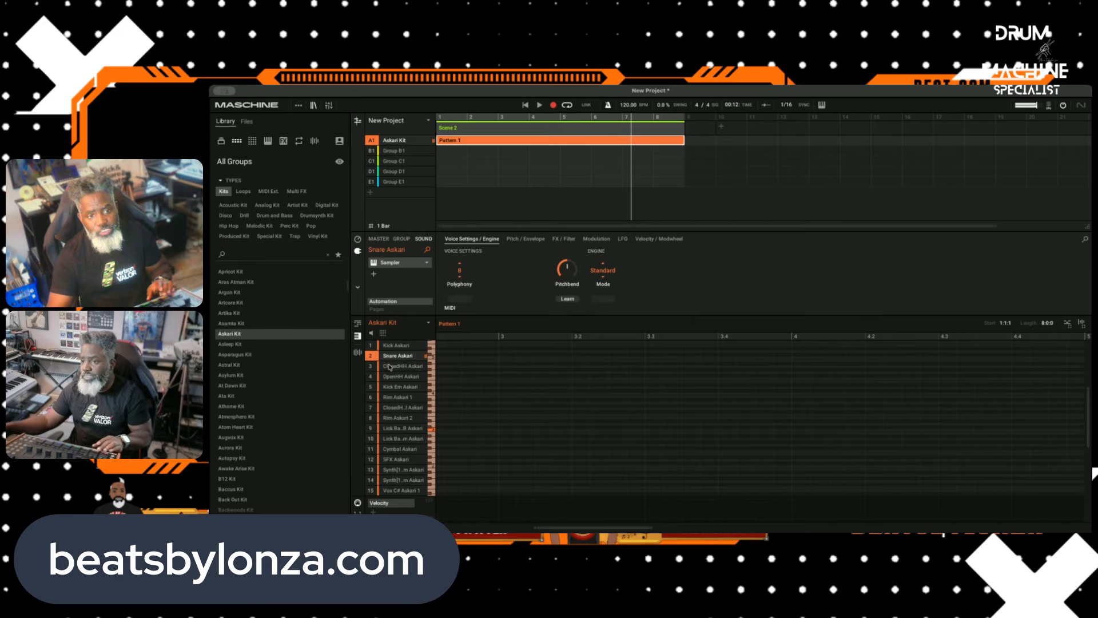
left_click(390, 367)
left_click(390, 377)
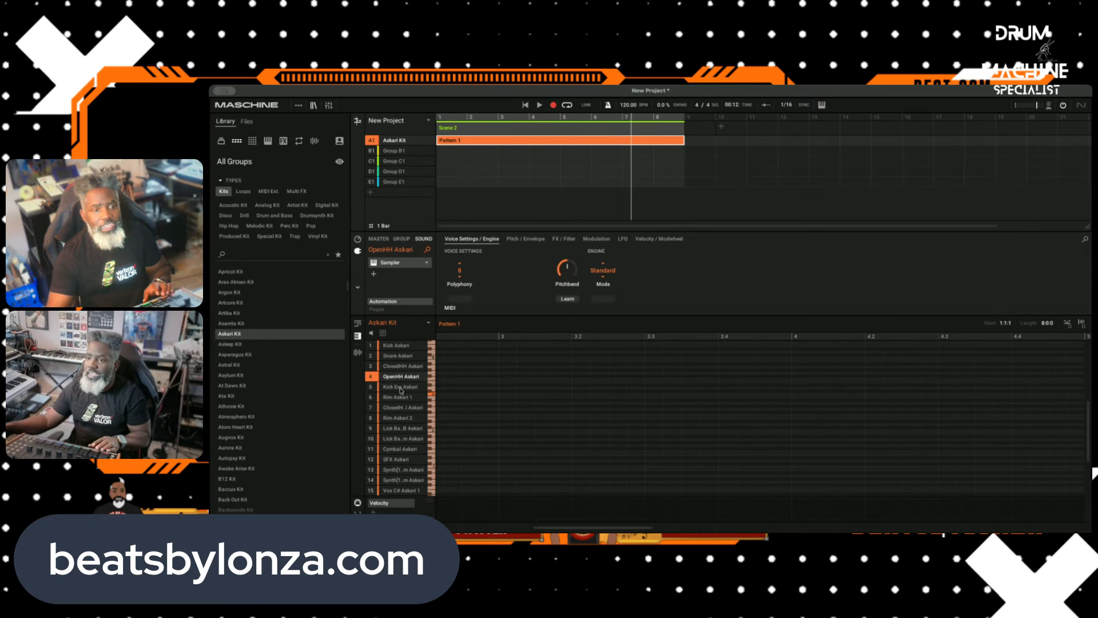
left_click(400, 387)
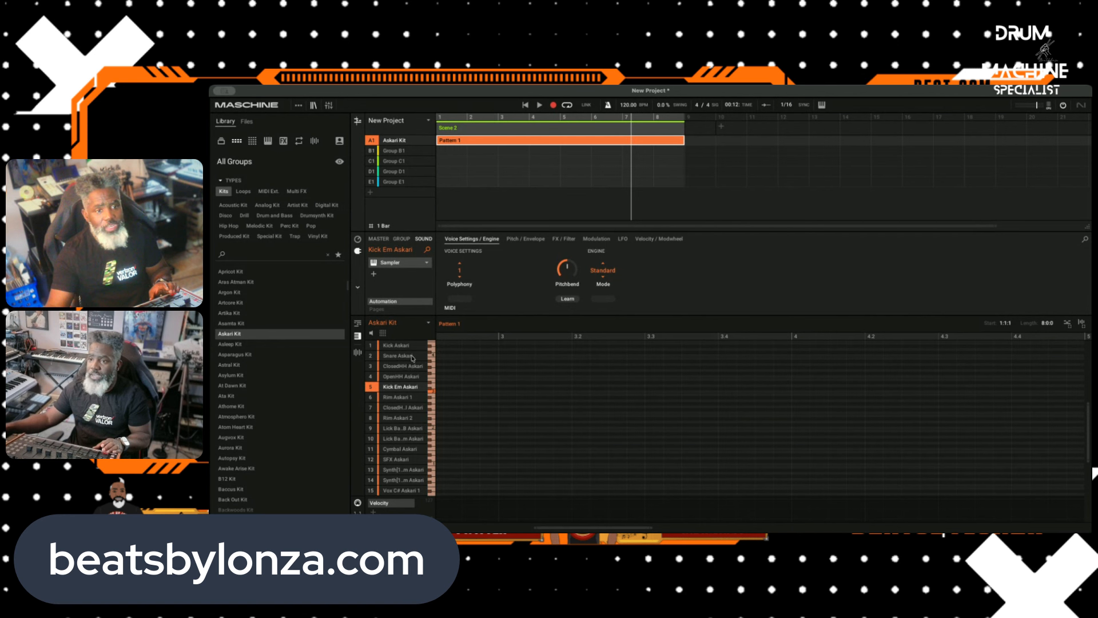
Step: Record a Kick Askari part and a Snare Askari part into the eight-bar Pattern 1
left_click(397, 346)
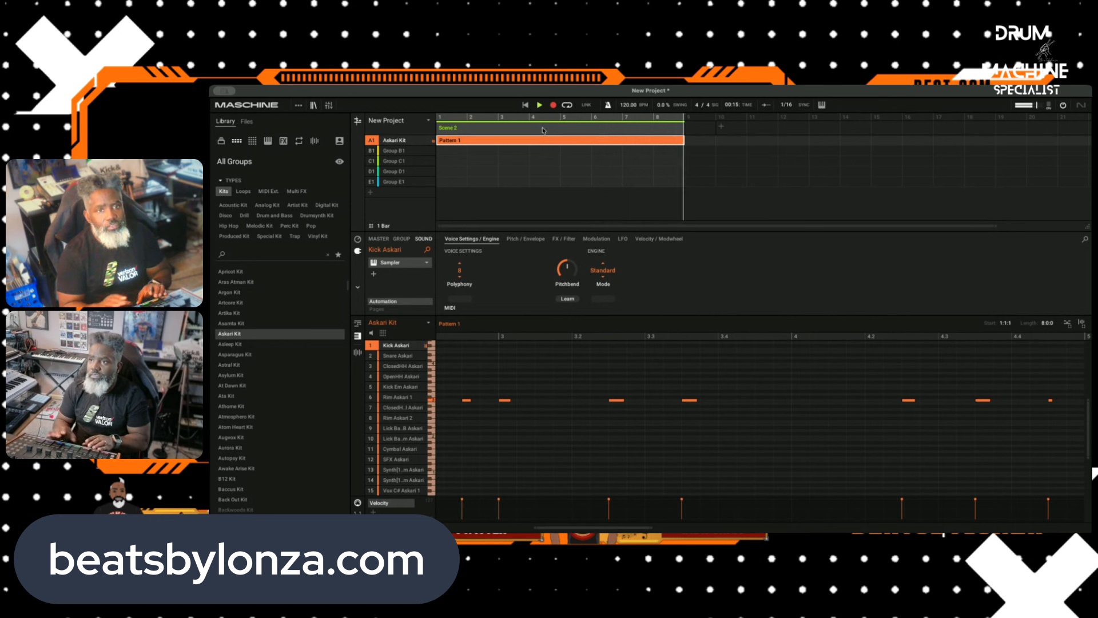
left_click(389, 355)
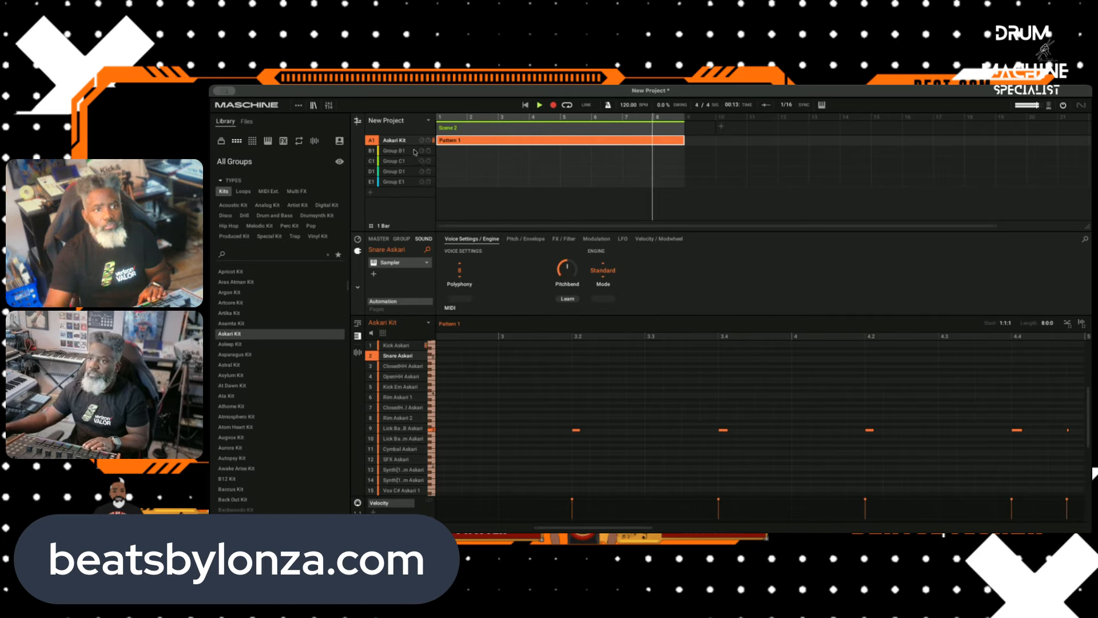
Step: Move the Kick Askari note just after bar 6 back onto the downbeat of bar 6
left_click(388, 346)
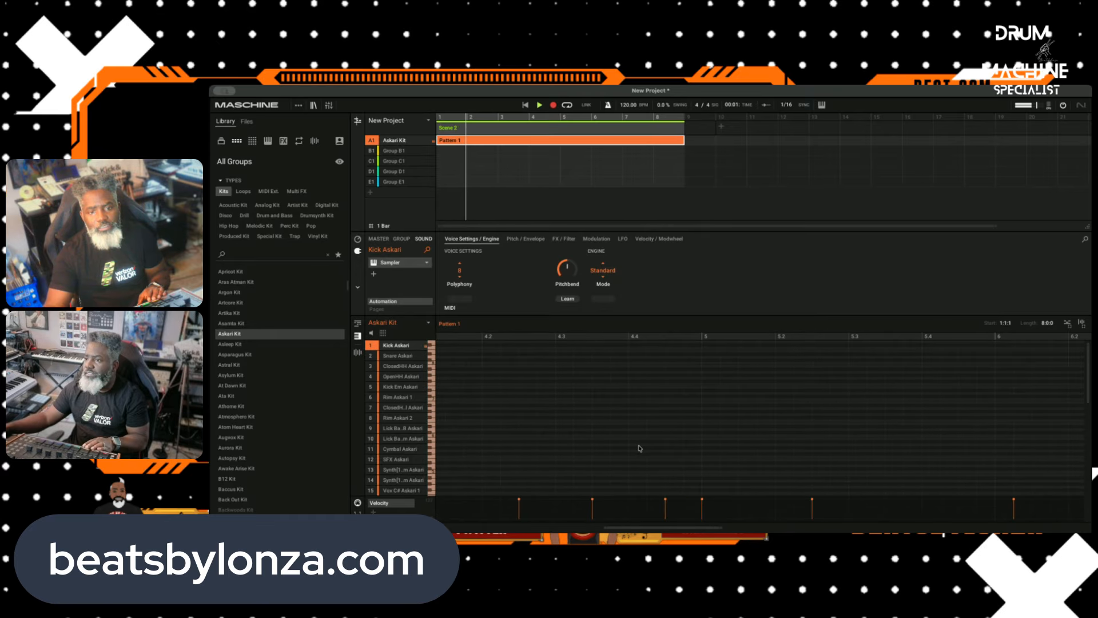
scroll(643, 443, "down", 2)
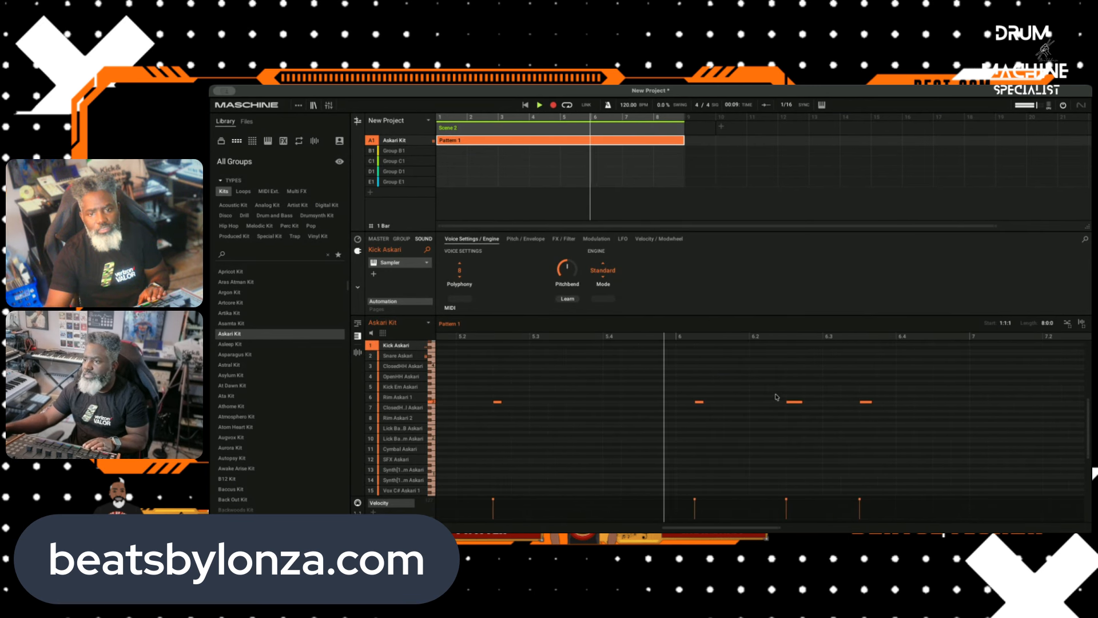
left_click(699, 402)
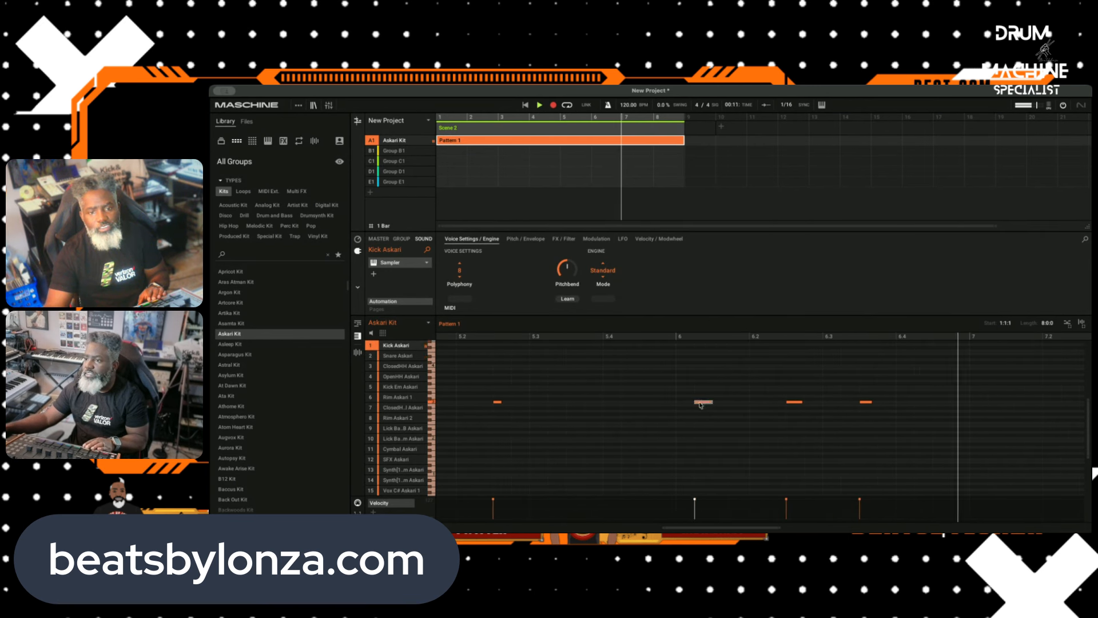
left_click_drag(700, 405, 682, 403)
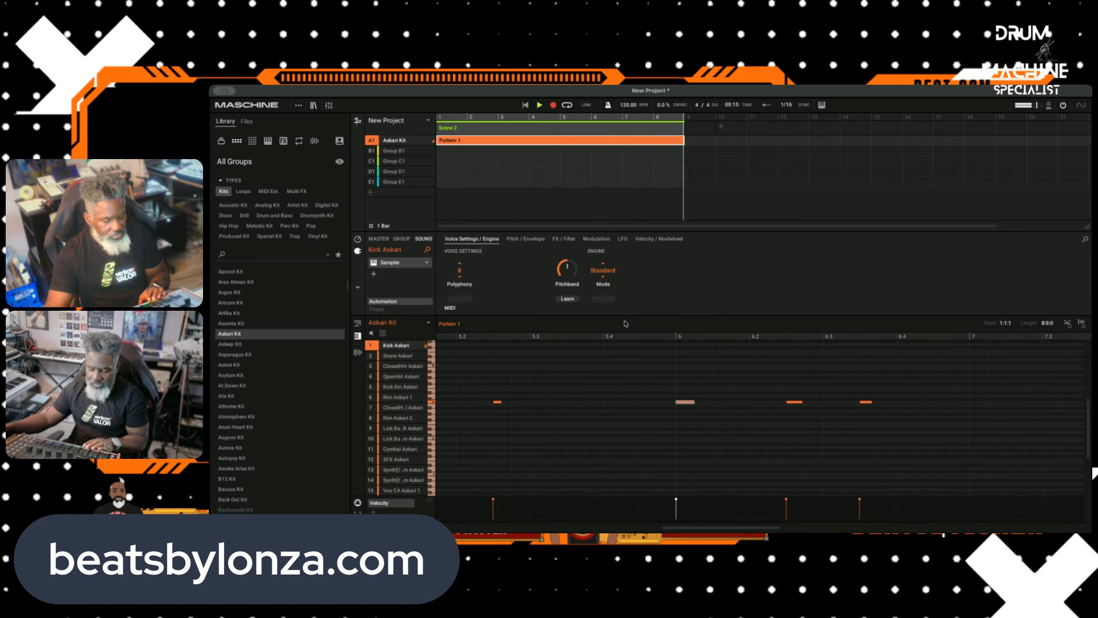
Step: Record the ClosedHH Askari and OpenHH Askari parts into Pattern 1
left_click(402, 366)
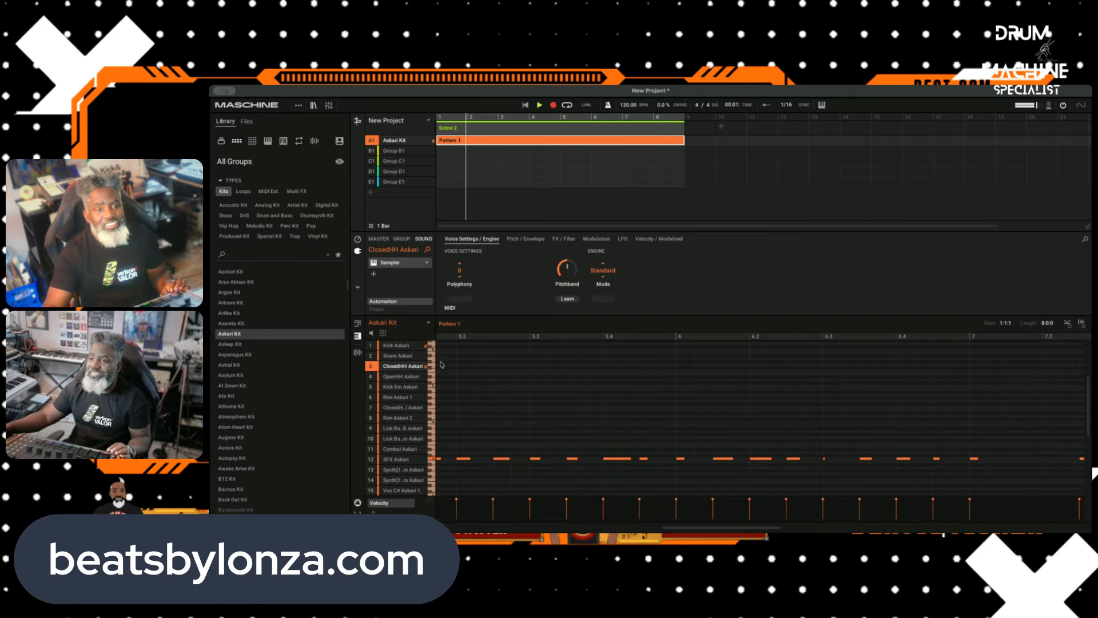
left_click(410, 377)
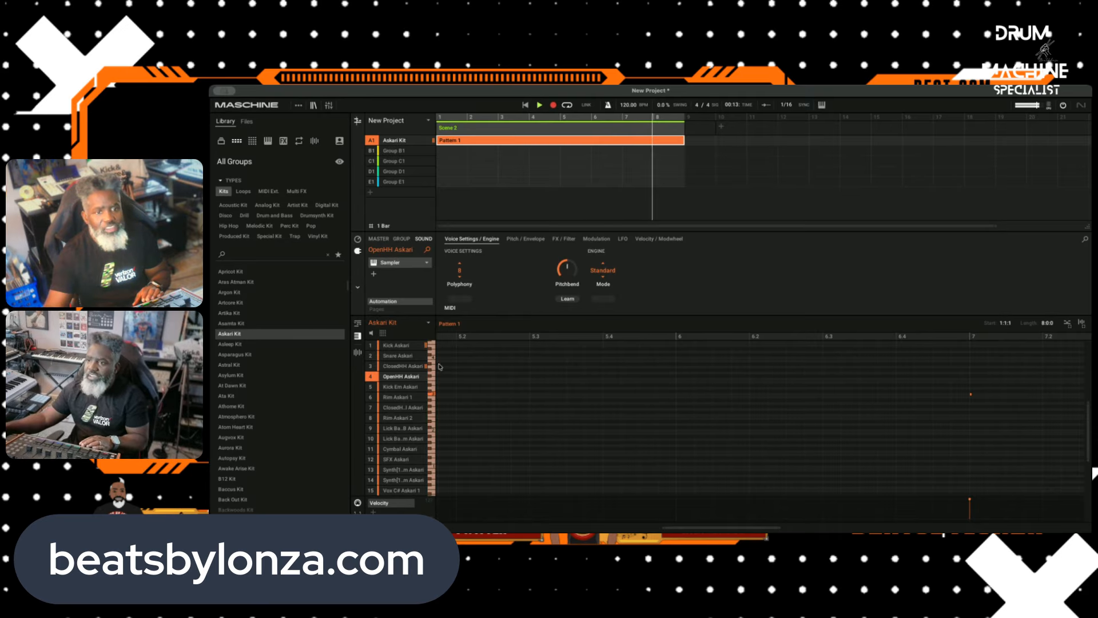
Step: Restart the transport and record a Kick Em Askari part into Pattern 1
left_click(411, 388)
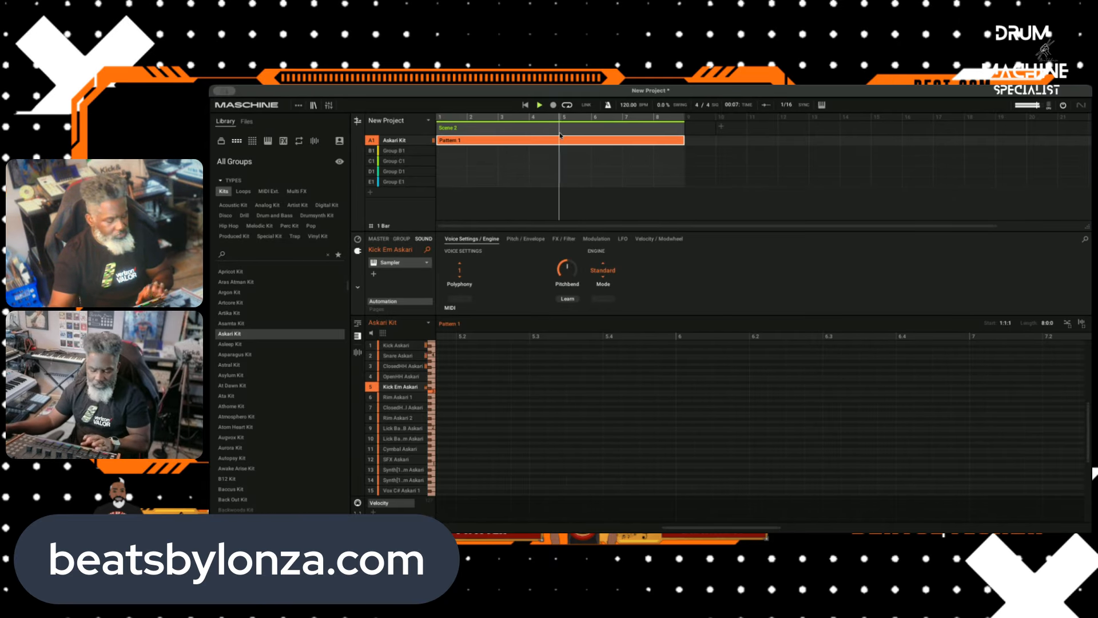
left_click(538, 106)
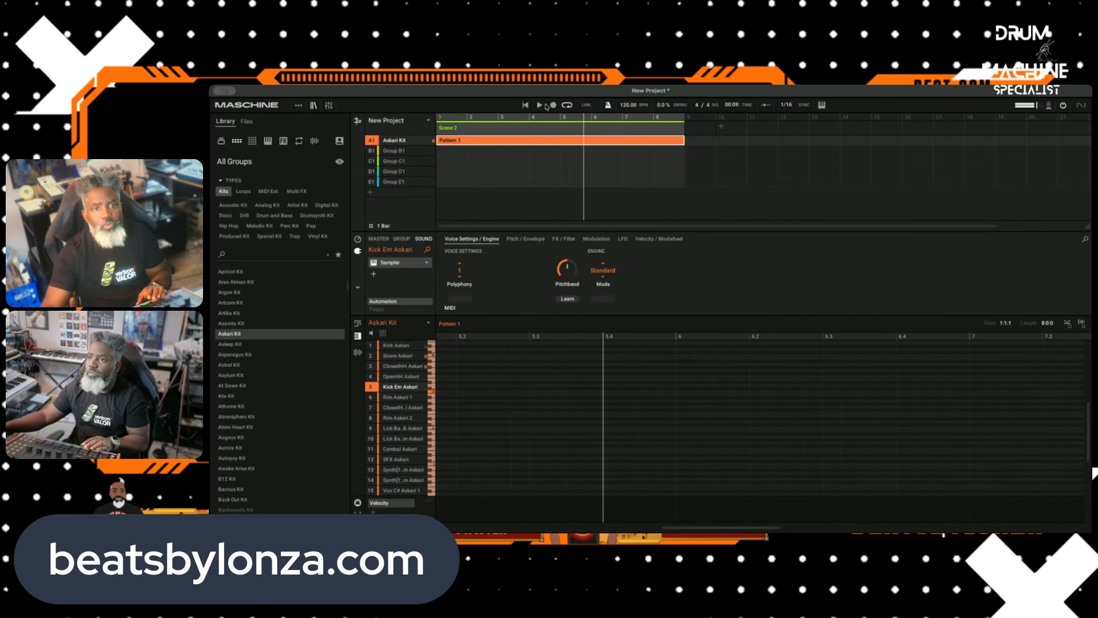
left_click(539, 106)
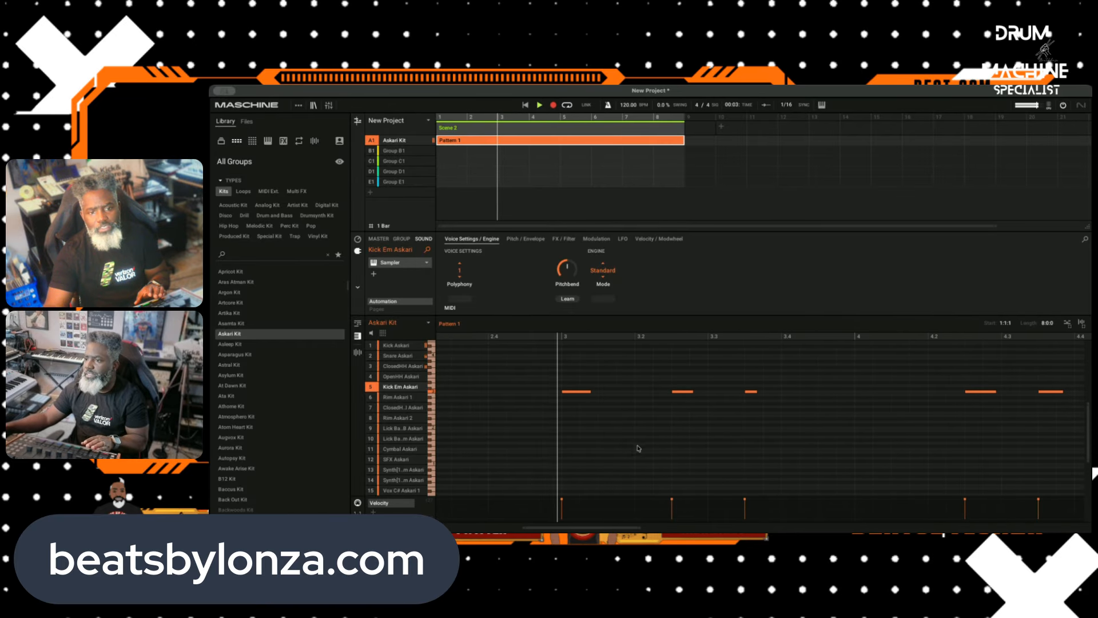
Step: Delete the two stray Kick Em Askari notes in bar 1 of Pattern 1
left_click_drag(635, 369, 436, 420)
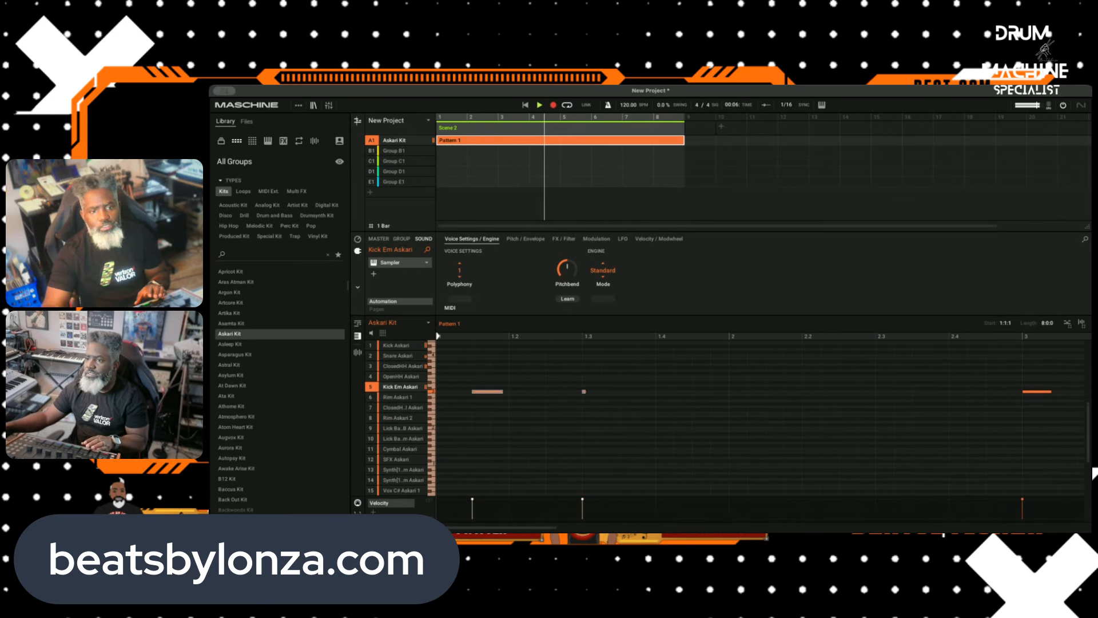
double_click(482, 394)
double_click(483, 391)
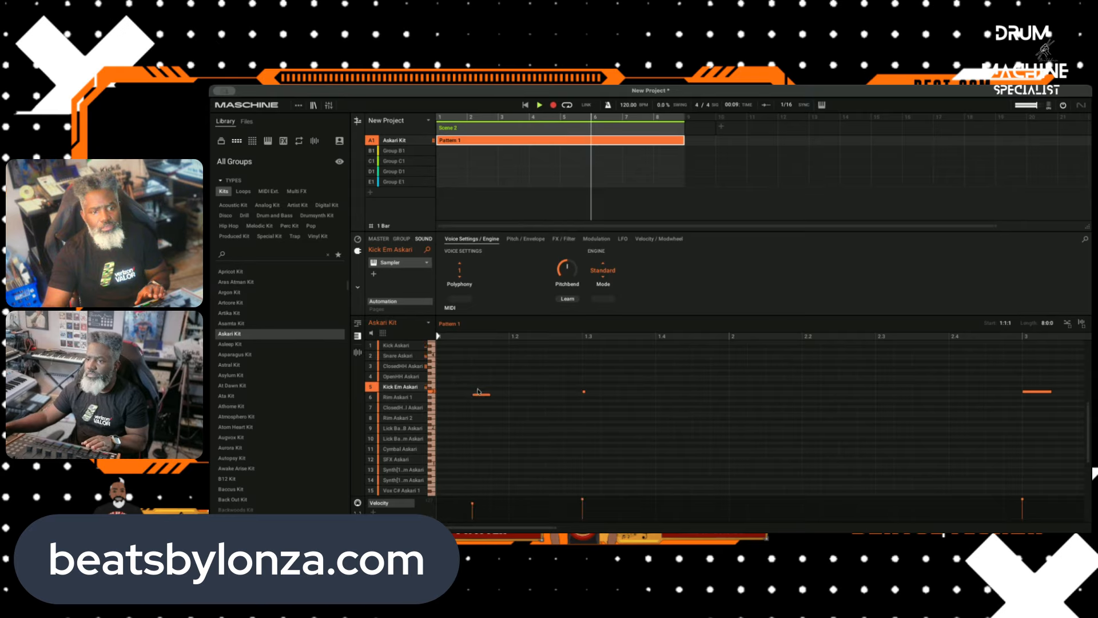
double_click(479, 394)
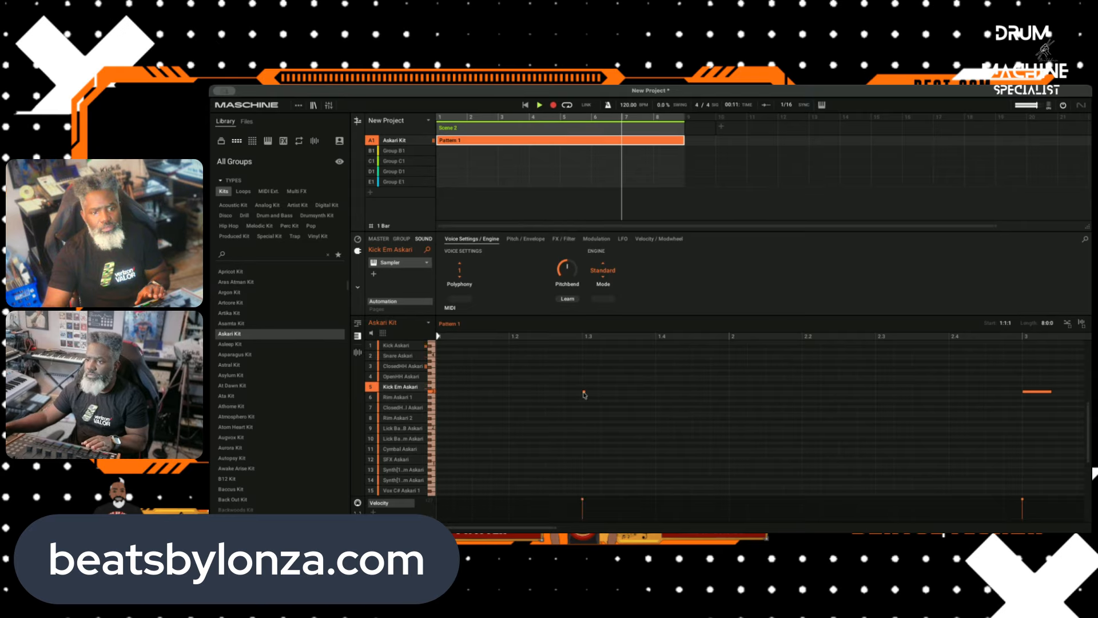
left_click_drag(591, 387, 559, 405)
double_click(585, 390)
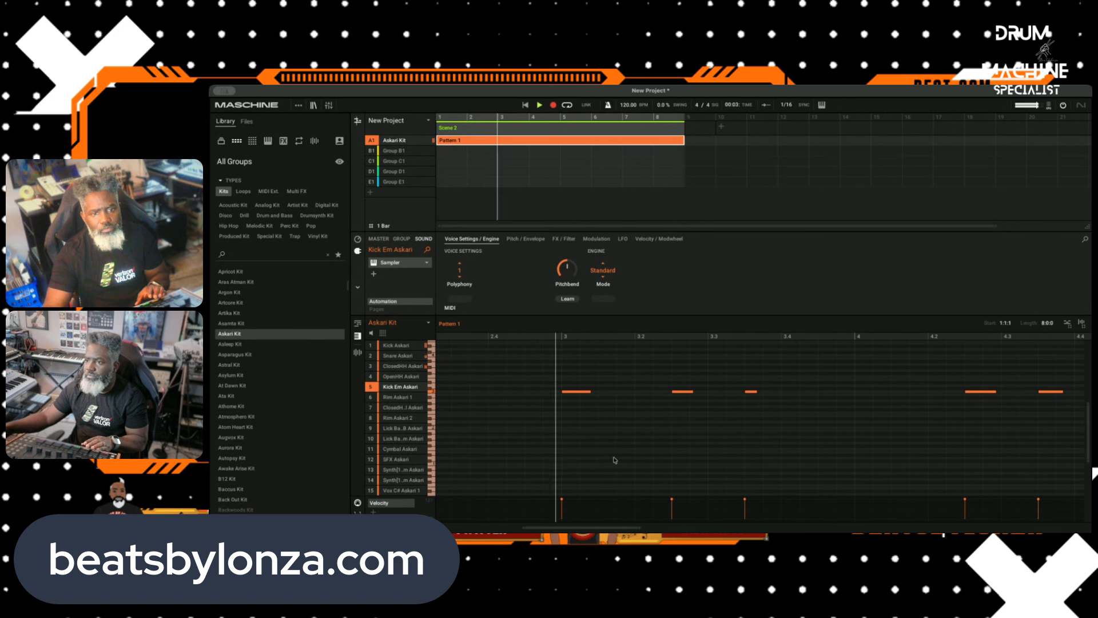
Step: Record a pitched Rim Askari 1 part into Pattern 1
left_click(411, 398)
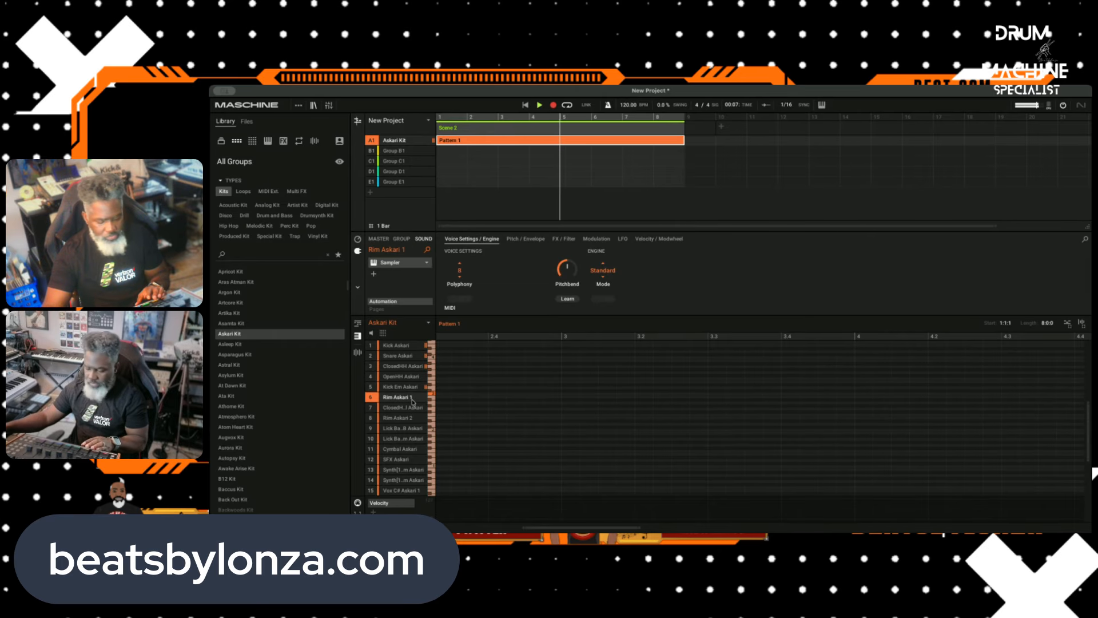
left_click(553, 106)
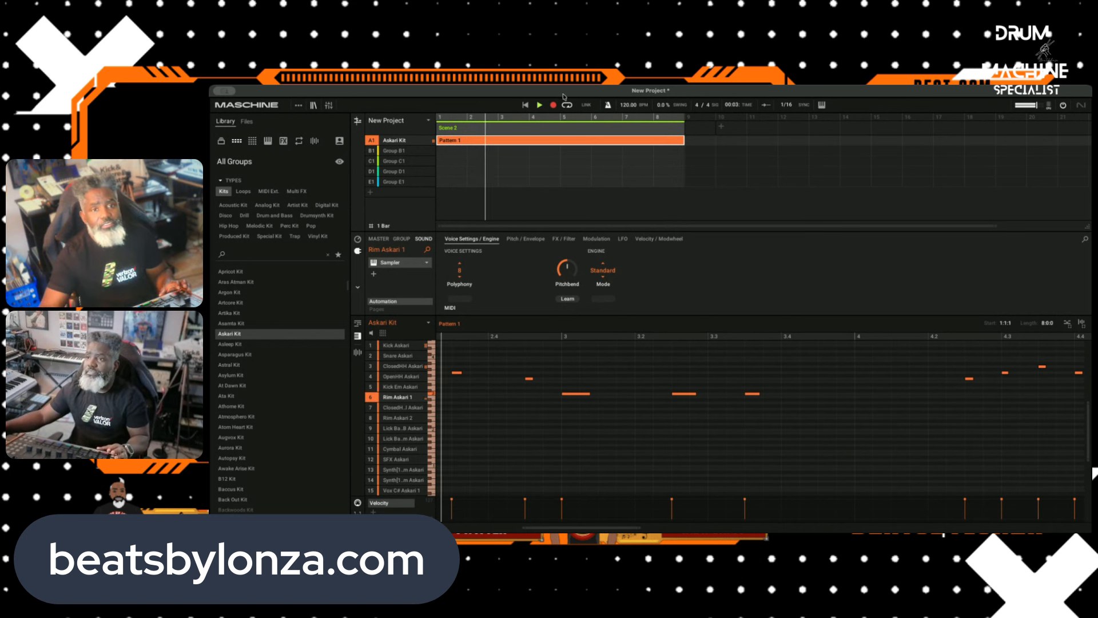
Step: Restart playback and audition the remaining Askari Kit sounds, from the second closed hi-hat through Vox C# Askari 2
left_click(402, 408)
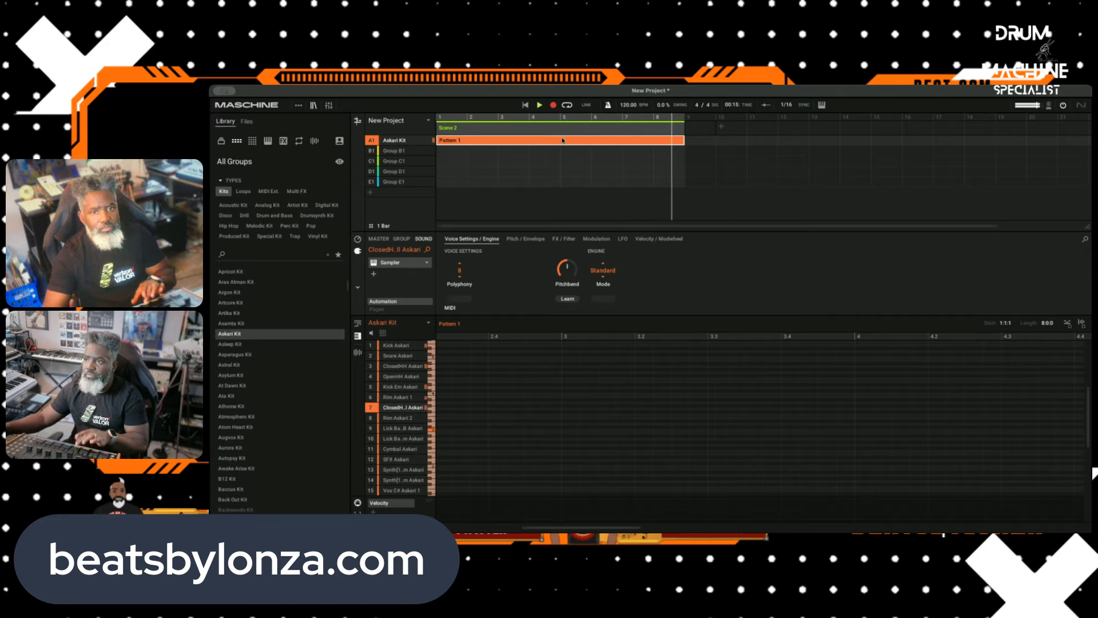
left_click(538, 104)
left_click(538, 105)
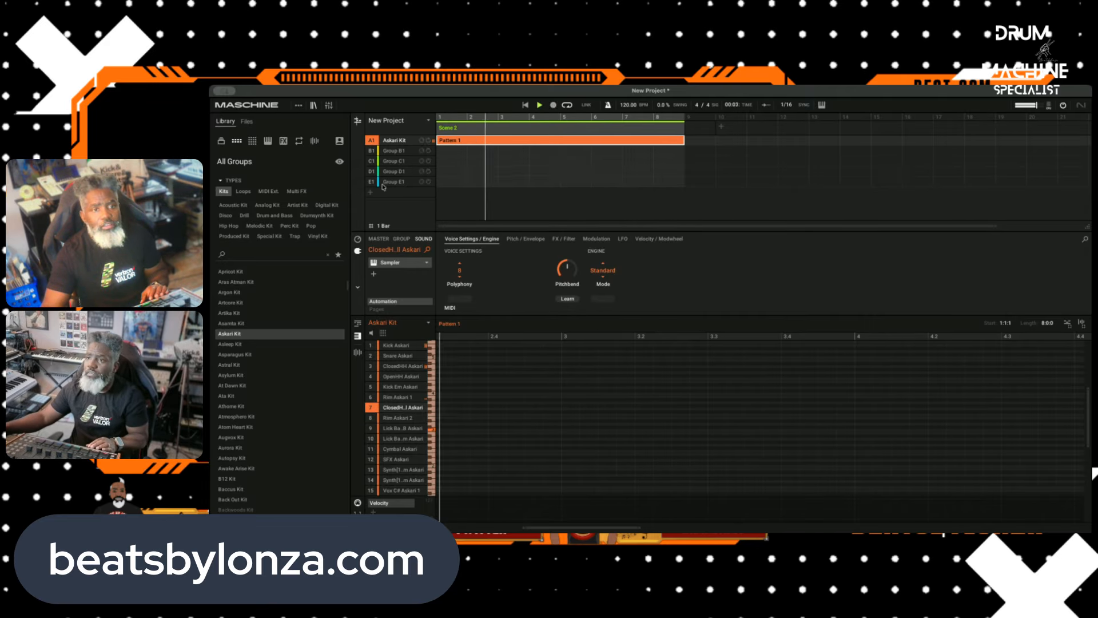
left_click(388, 418)
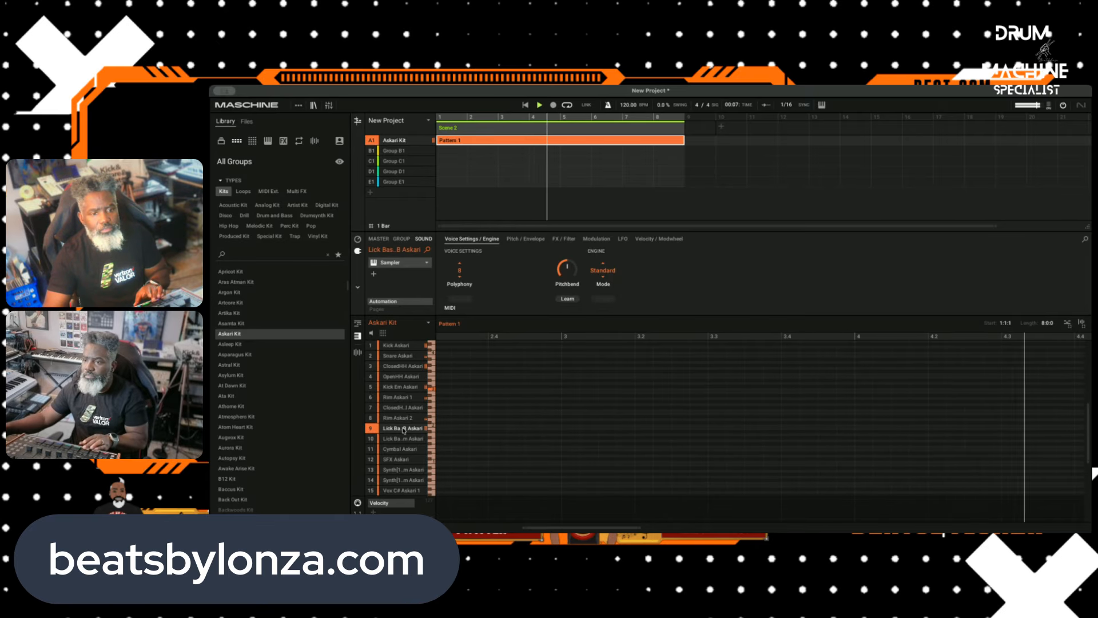
left_click(404, 438)
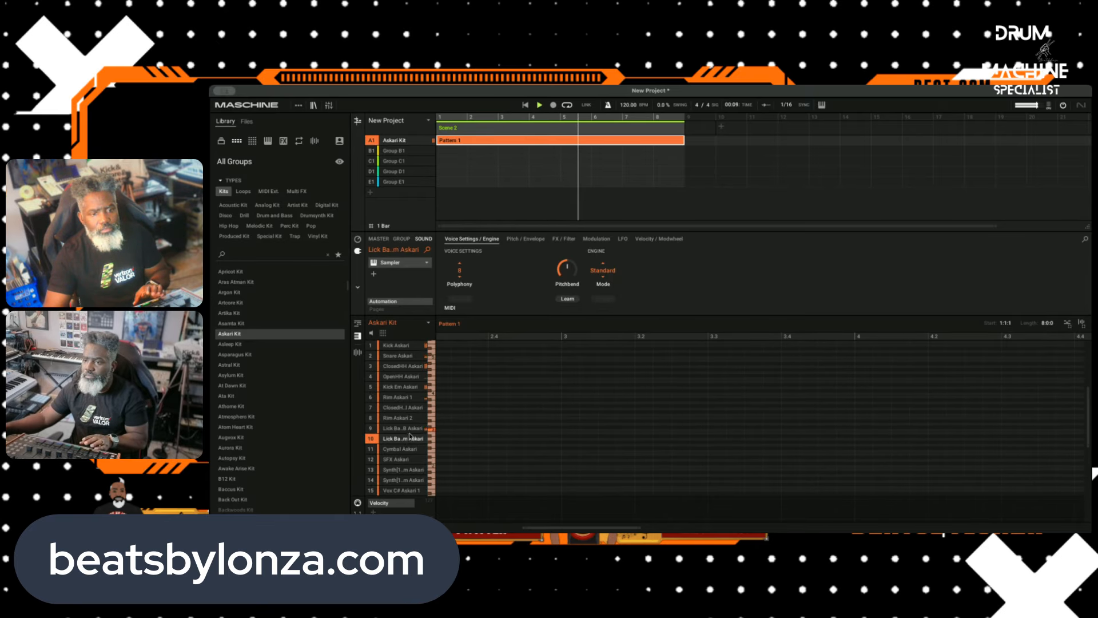
left_click(401, 451)
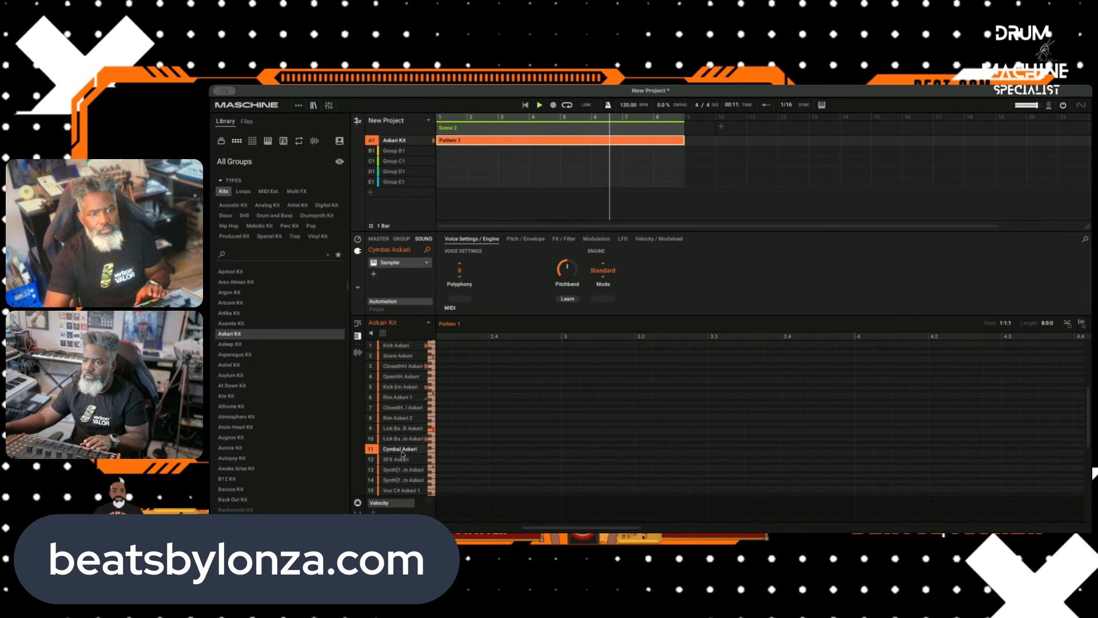
left_click(402, 459)
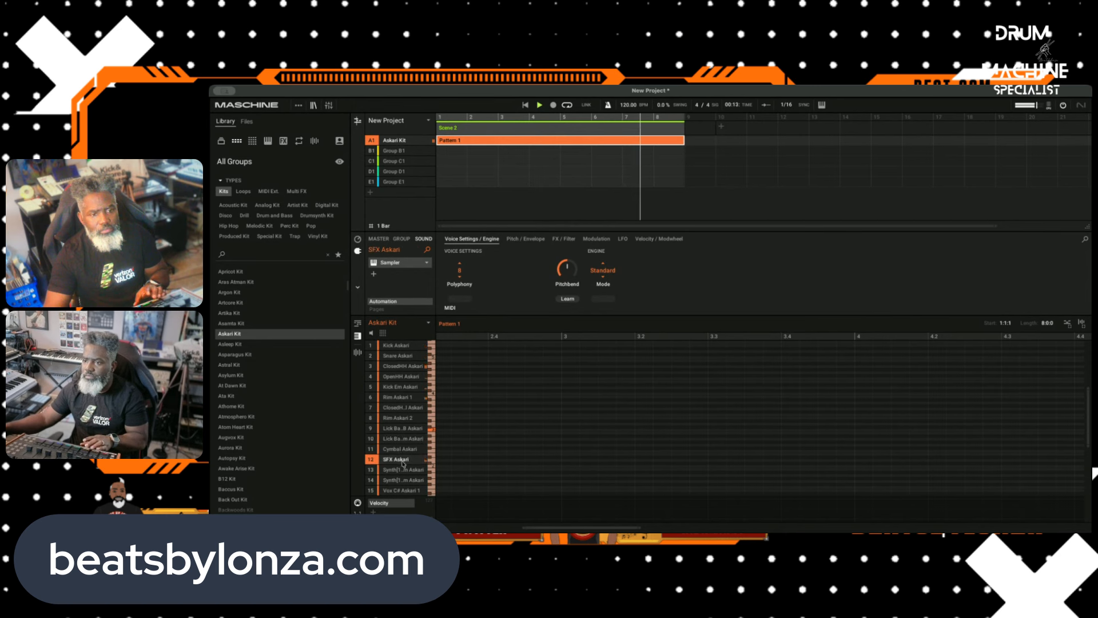
left_click(404, 469)
left_click(404, 478)
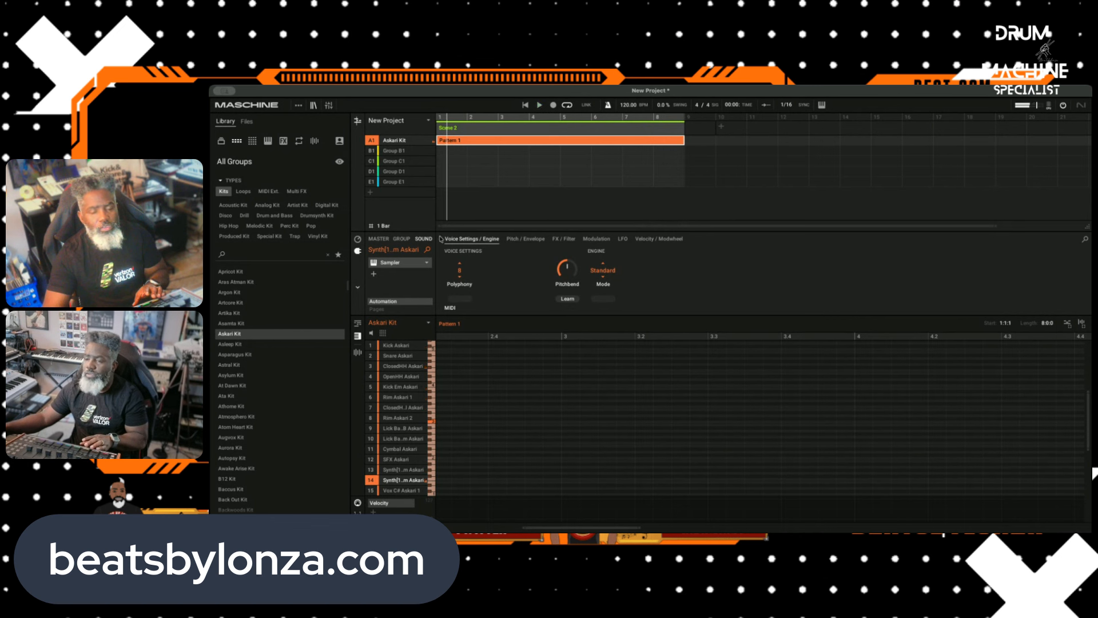
scroll(395, 405, "down", 1)
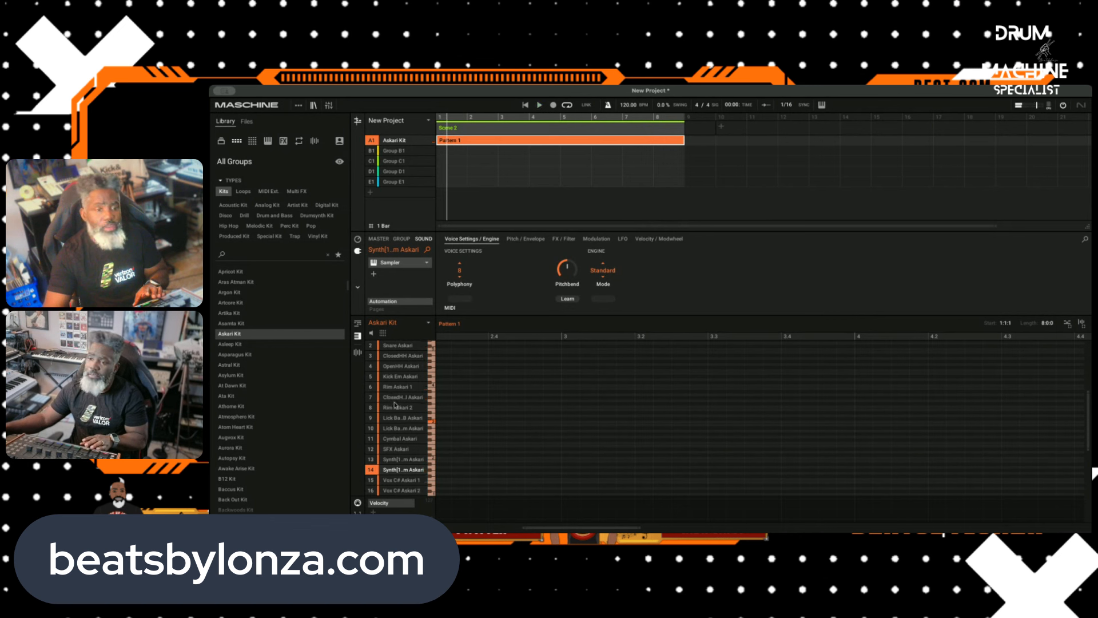
left_click(408, 481)
left_click(410, 490)
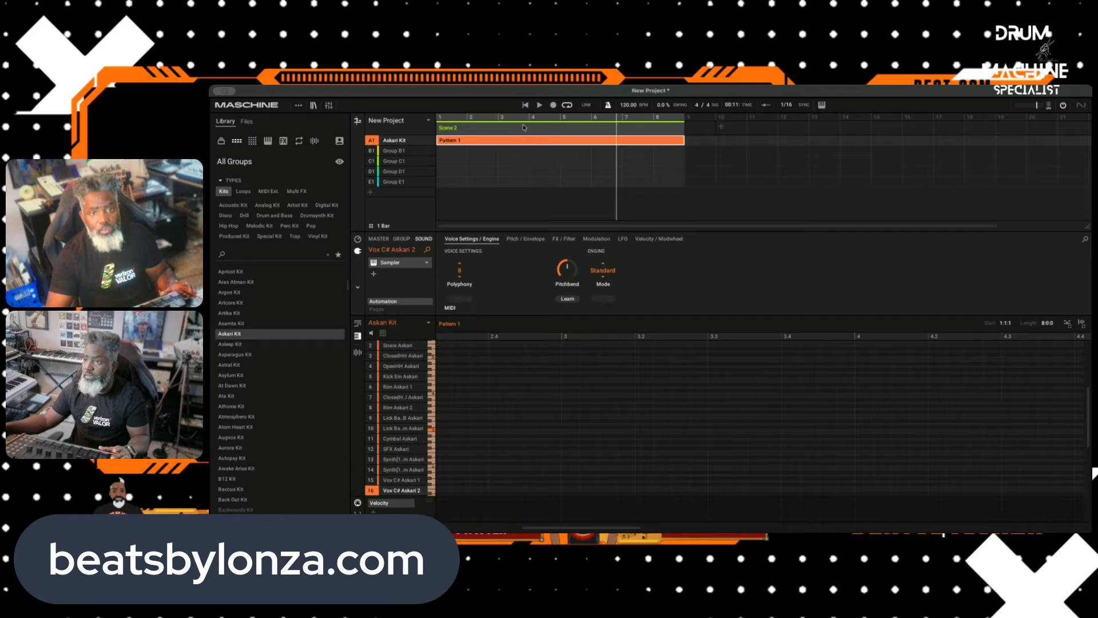
Step: Show the kit's pad view with key, choke and link settings, and choose a choke group for Vox C# Askari 2
scroll(500, 458, "down", 3)
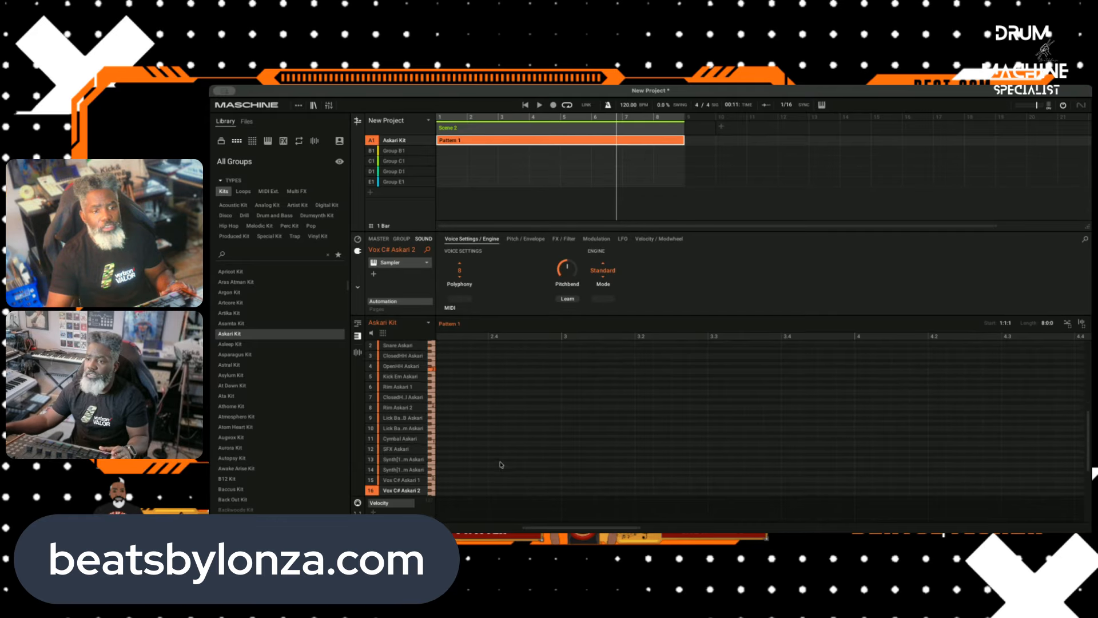
scroll(471, 459, "down", 3)
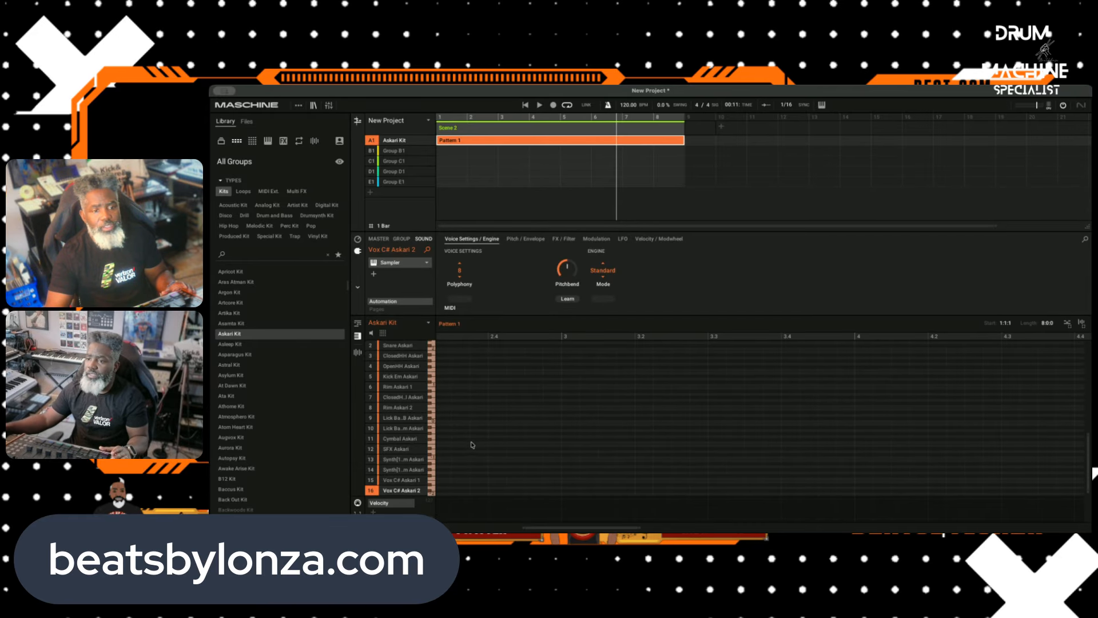
scroll(492, 381, "up", 3)
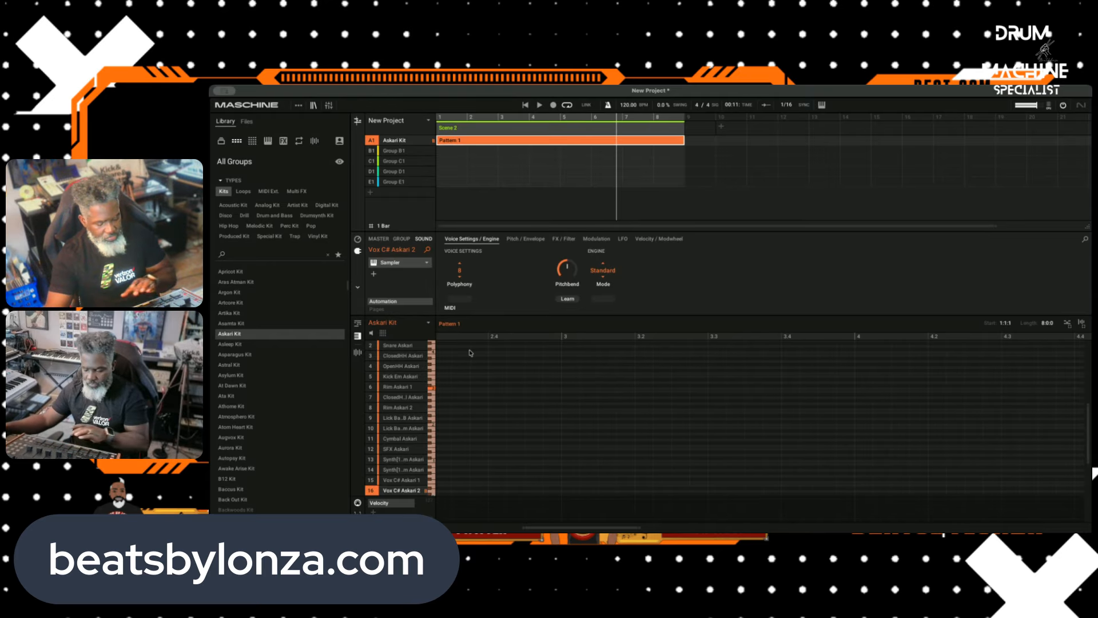
left_click(383, 334)
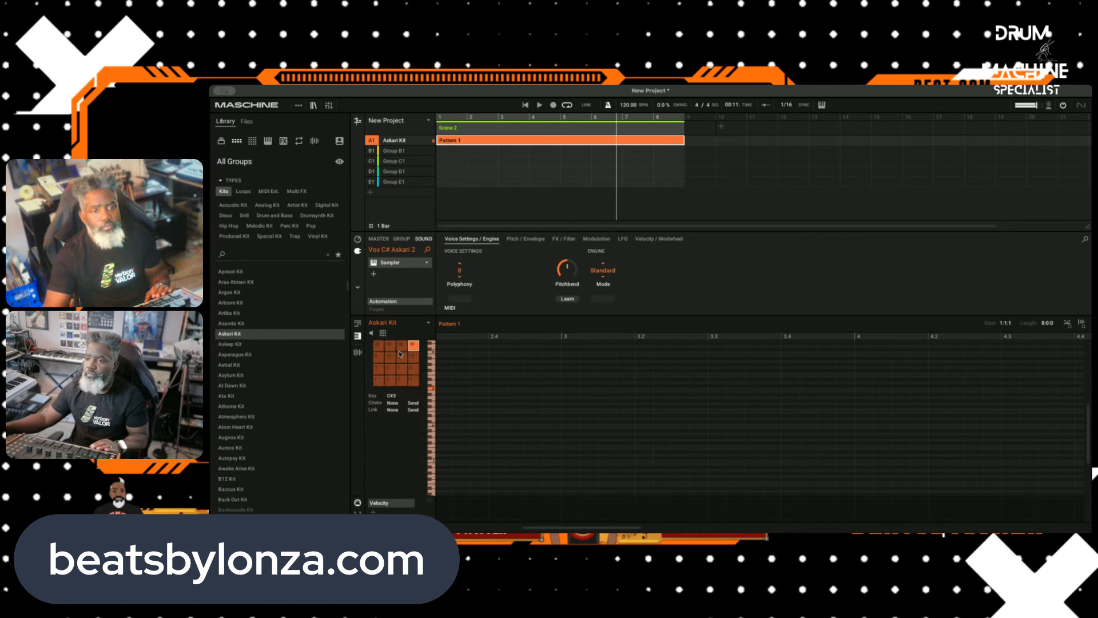
left_click(392, 403)
left_click(401, 429)
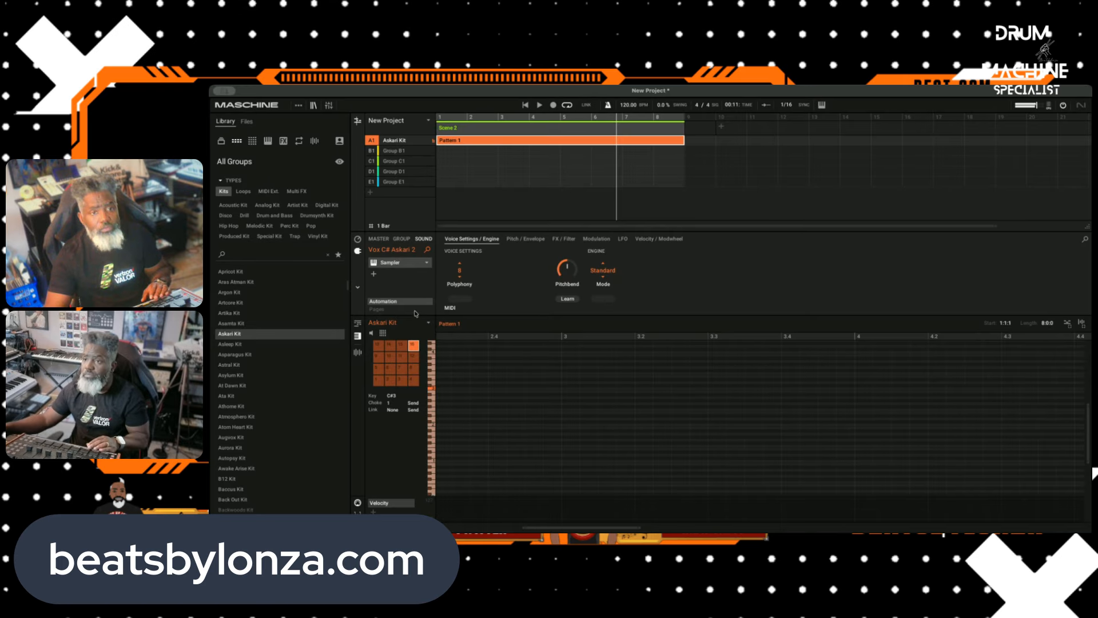
Step: Select the Vox C# Askari 2 pad and set its polyphony to 1
left_click(389, 349)
left_click(412, 346)
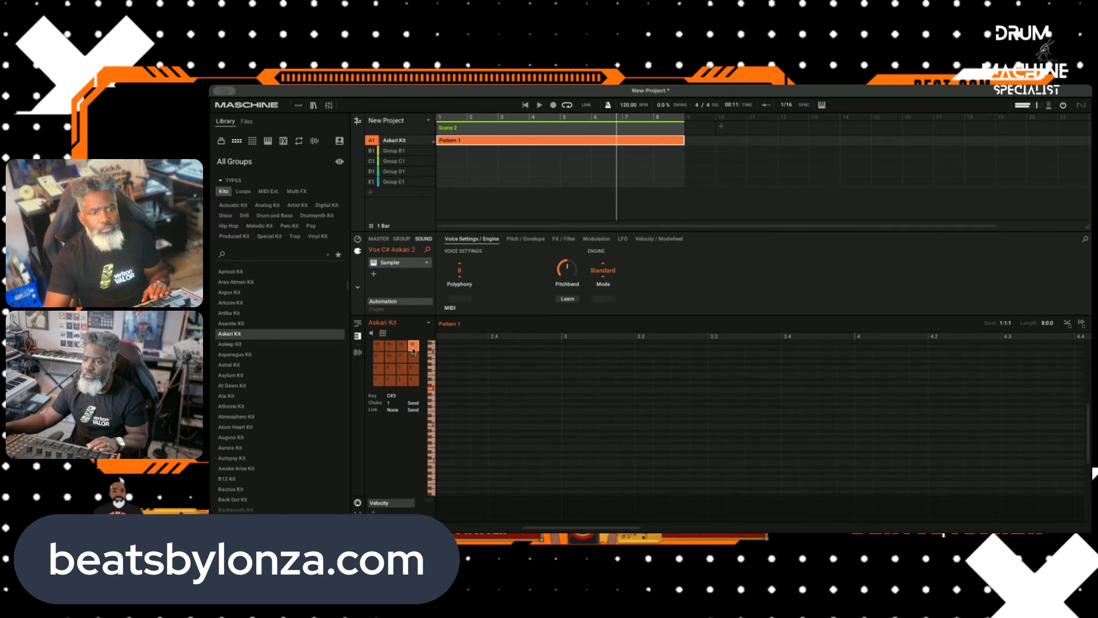
left_click(393, 410)
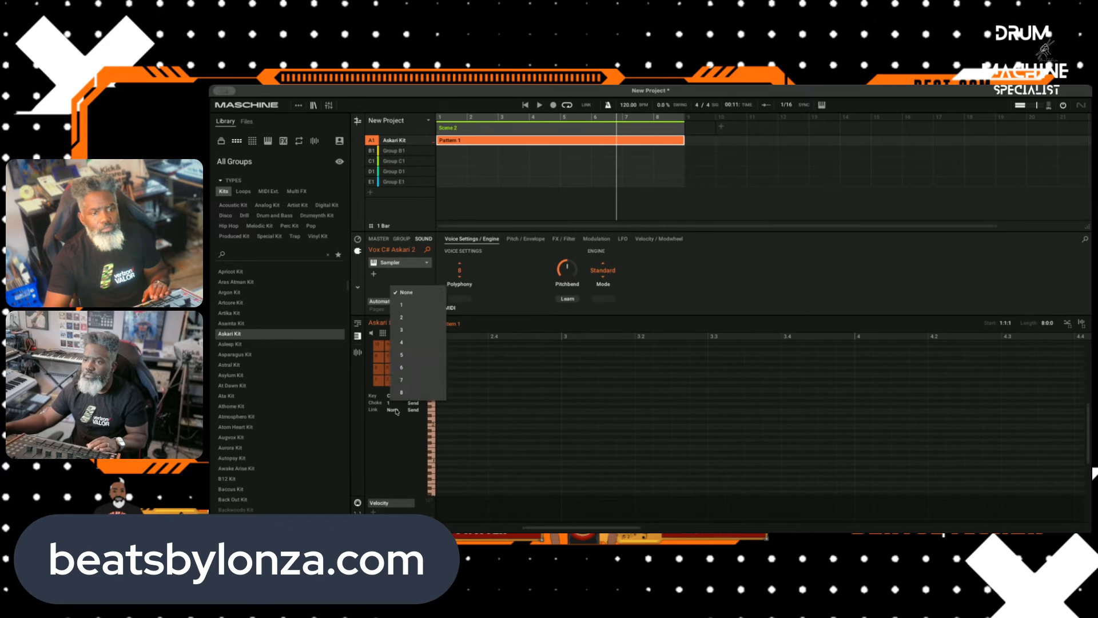
left_click(369, 440)
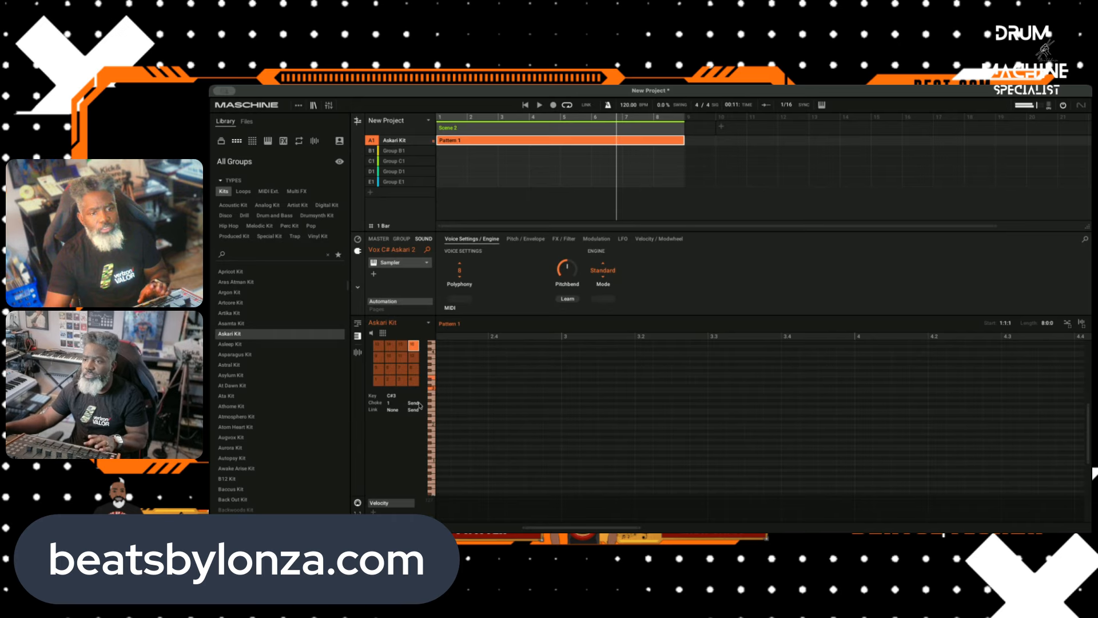
left_click(463, 285)
left_click(455, 297)
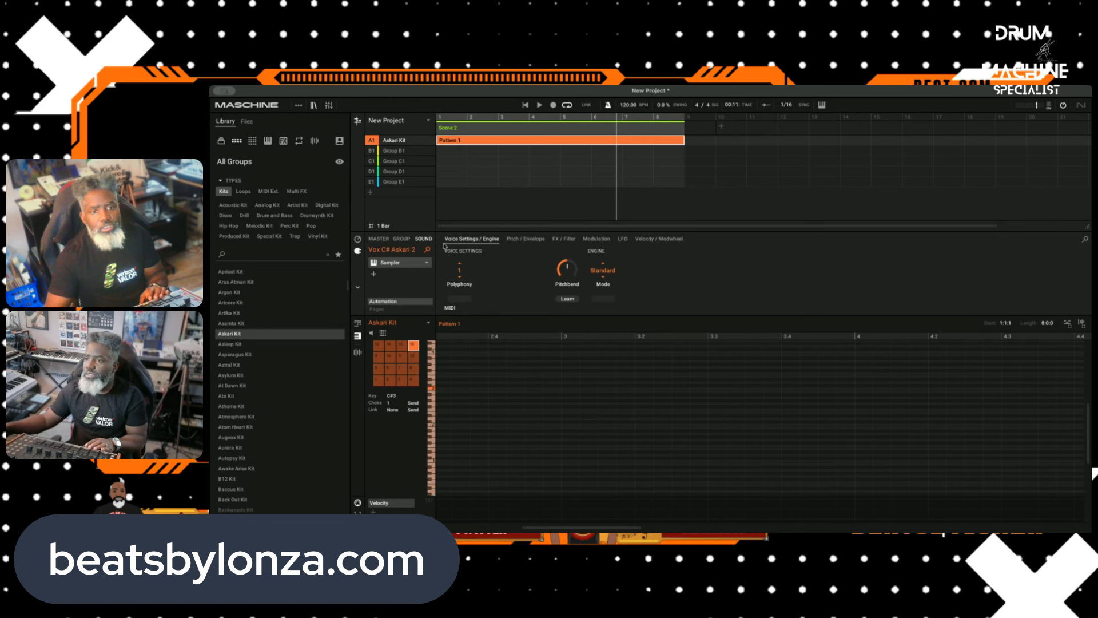
left_click(531, 241)
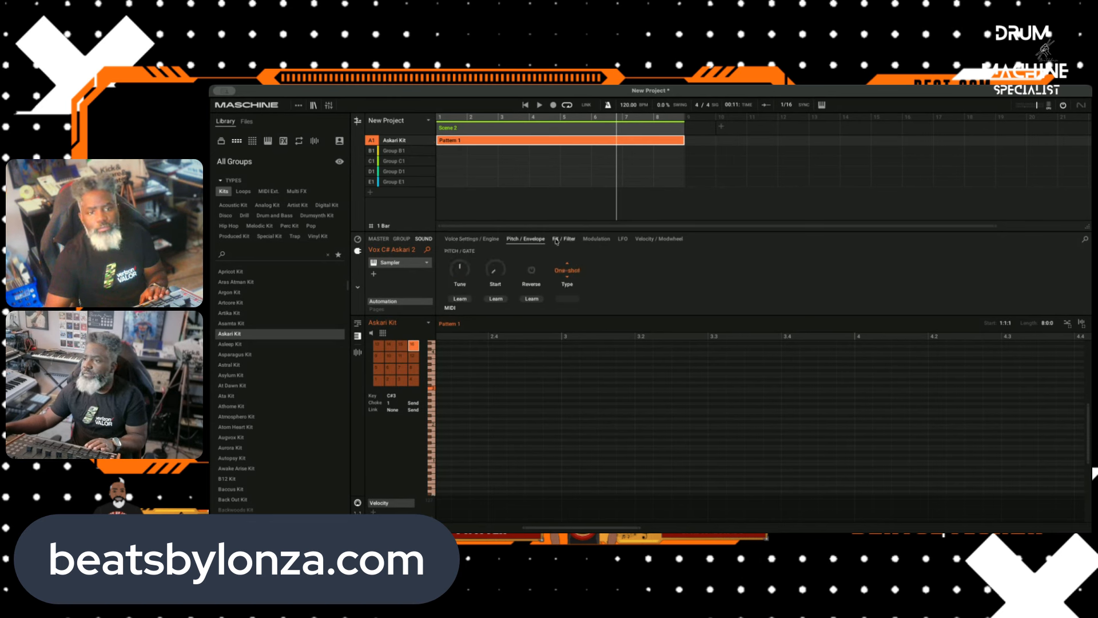
left_click(564, 239)
left_click(596, 239)
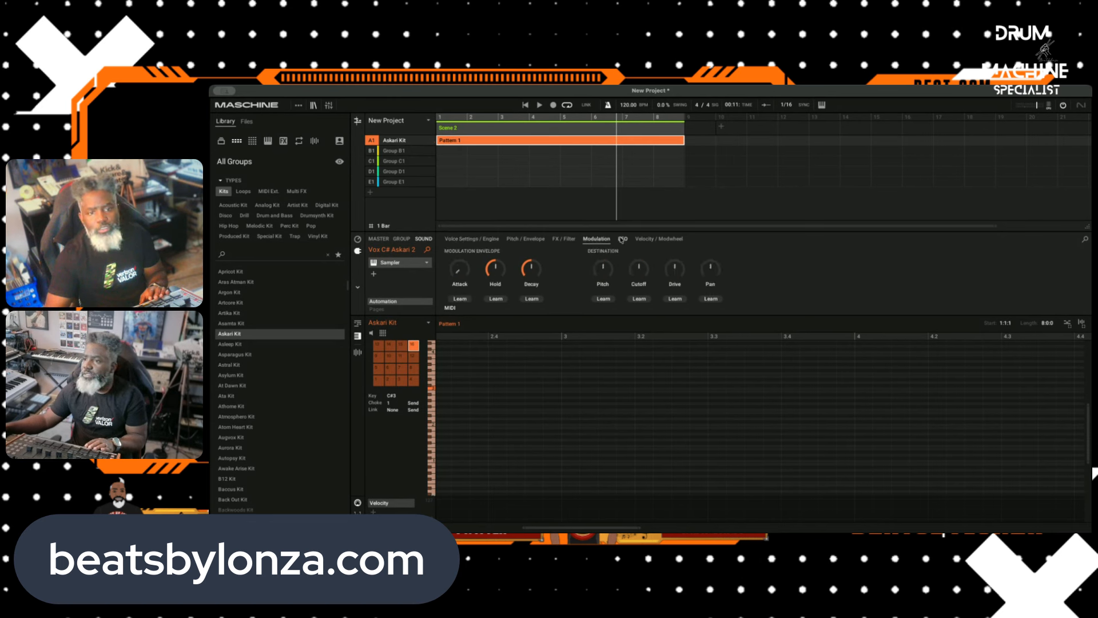
left_click(456, 239)
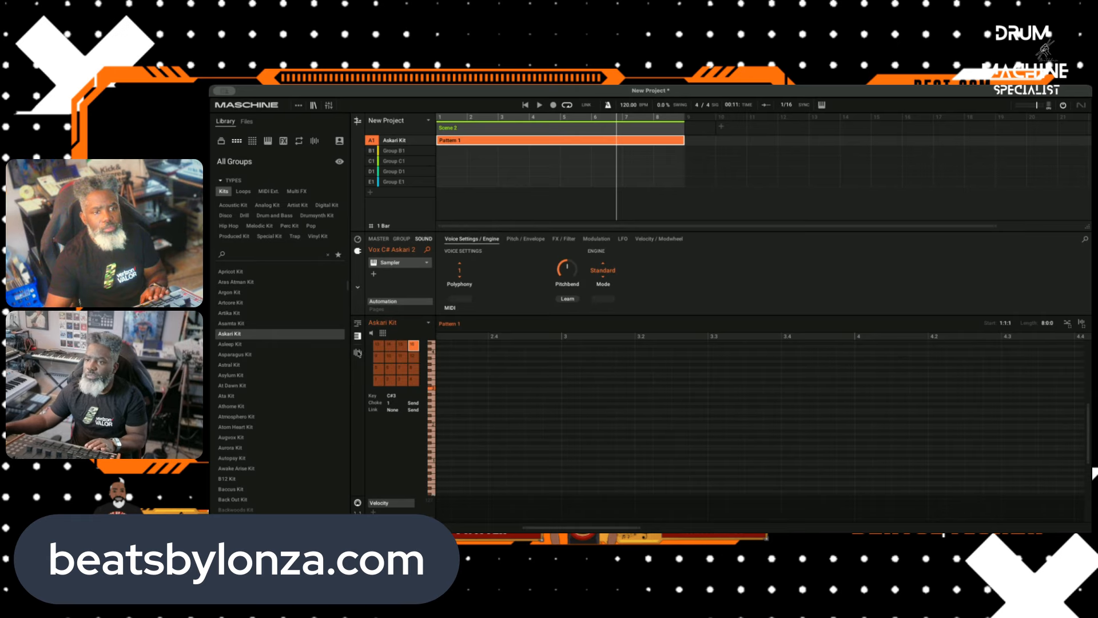
Step: Set Vox C# Askari 2's play range to end at 148911, just before the second vocal hit, and audition it over the beat
left_click(358, 353)
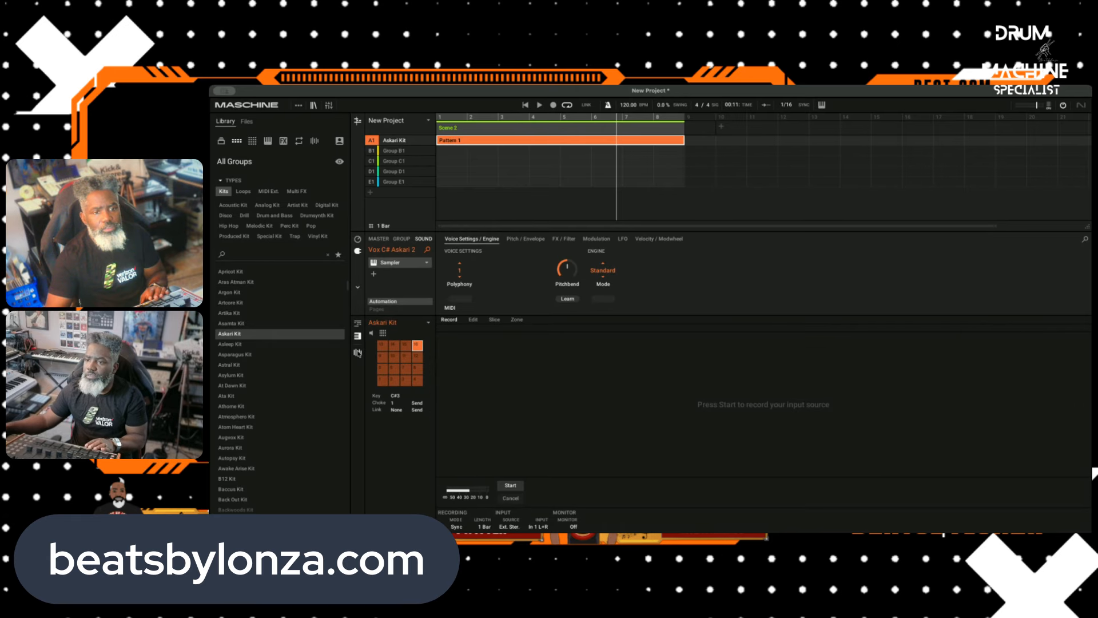
left_click(473, 319)
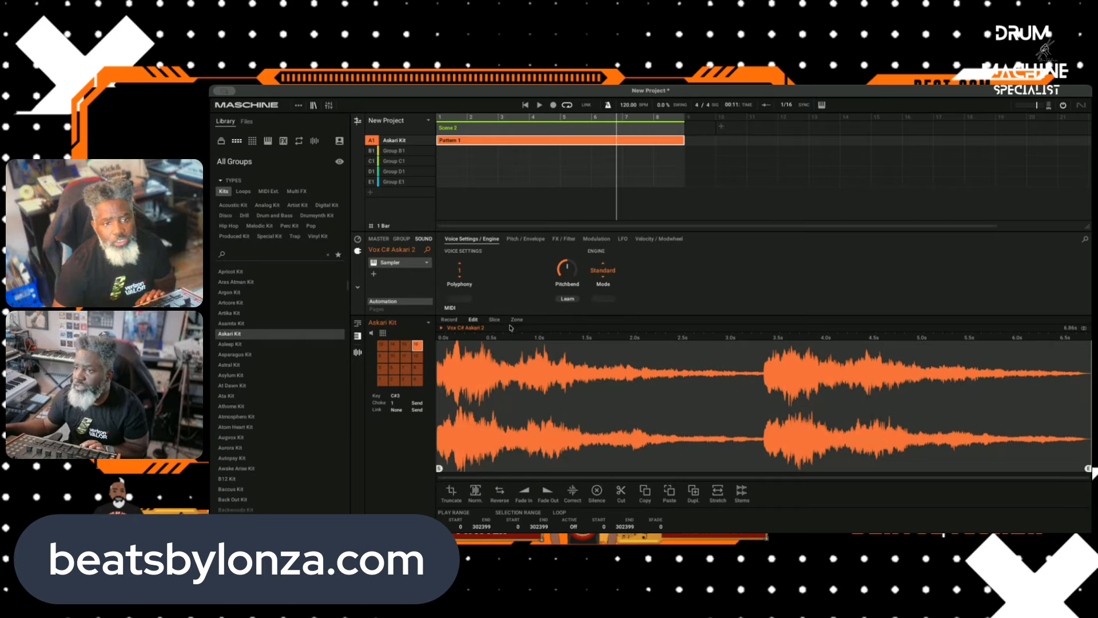
left_click(494, 320)
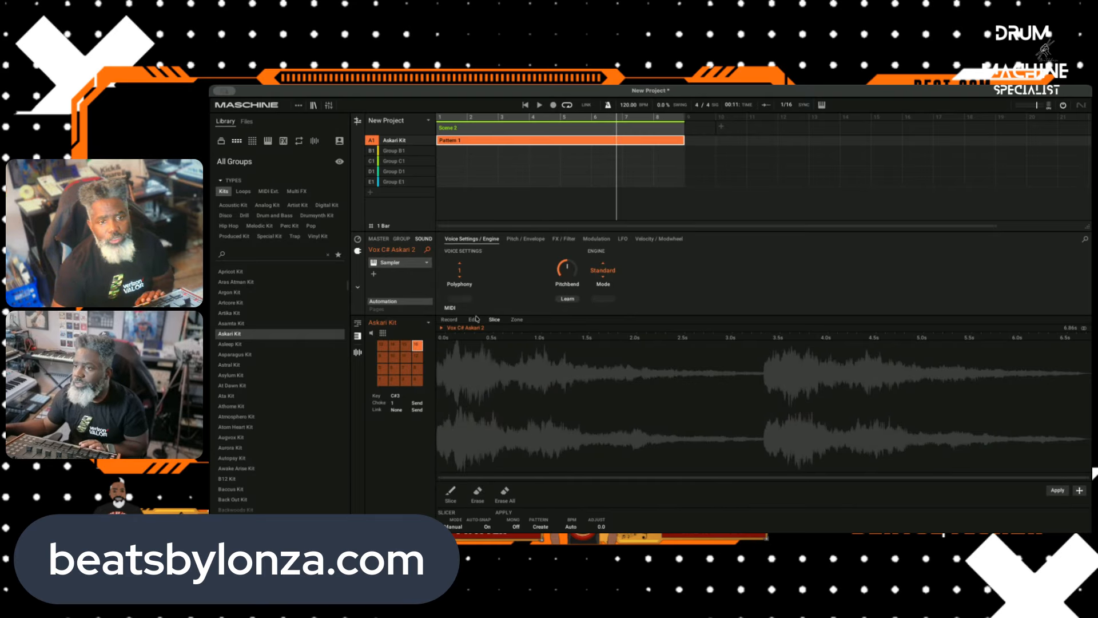
left_click(473, 320)
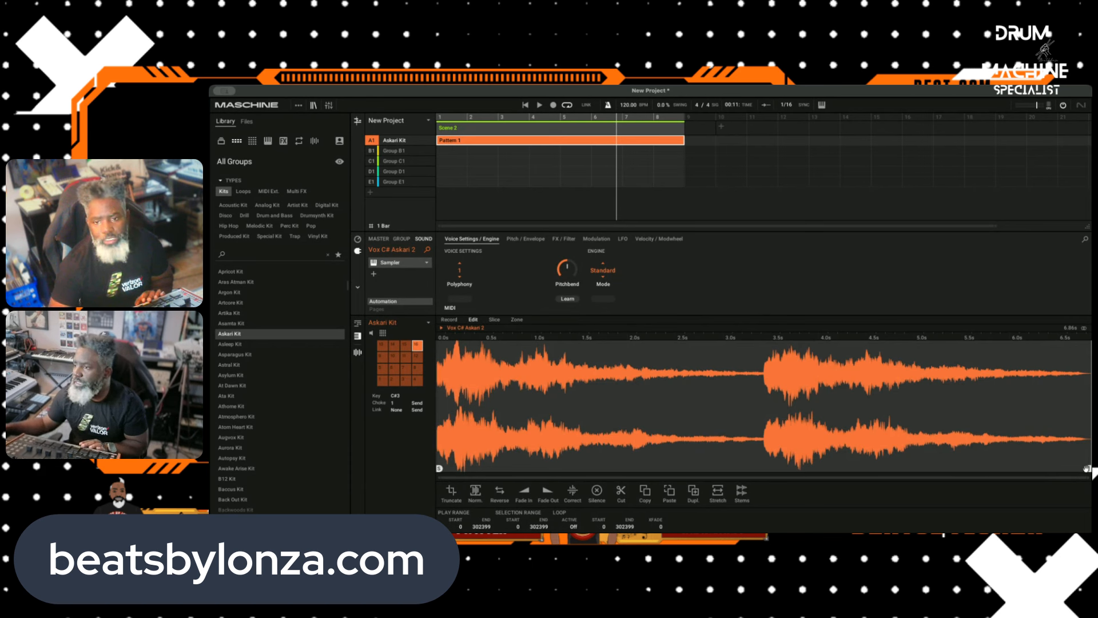
mouse_move(1086, 468)
left_mouse_down()
mouse_move(726, 469)
mouse_move(757, 470)
left_mouse_up()
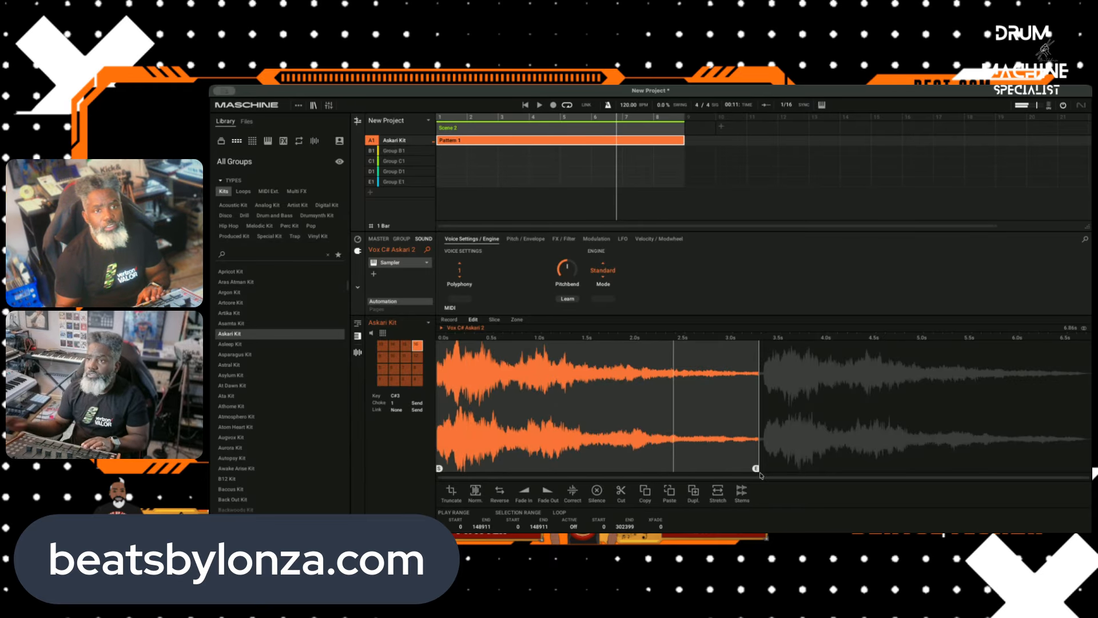
left_click(541, 105)
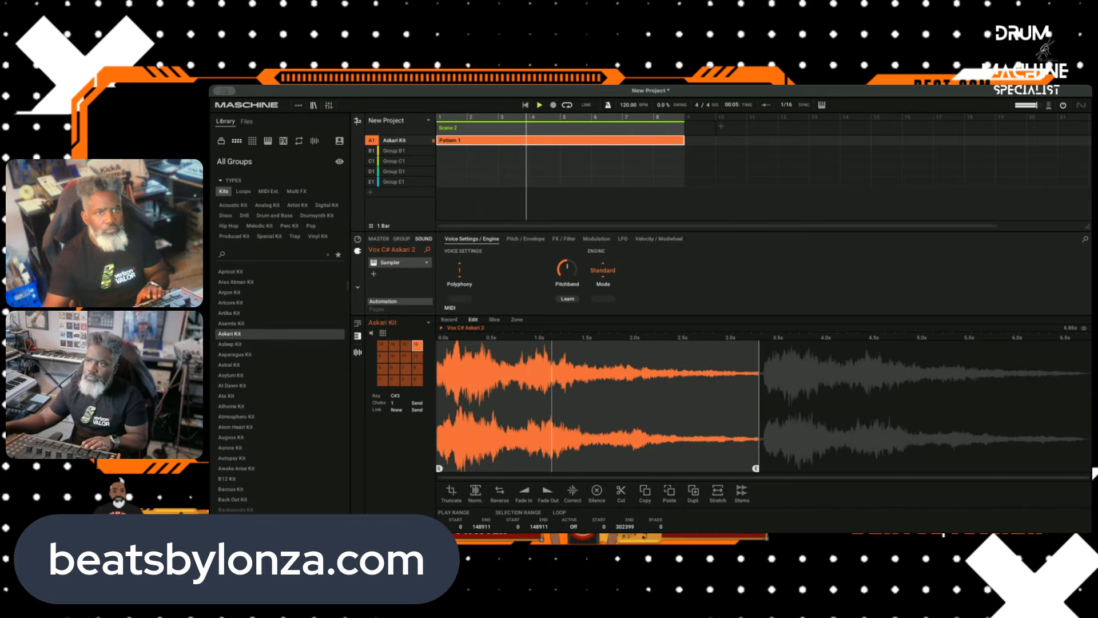
left_click(540, 106)
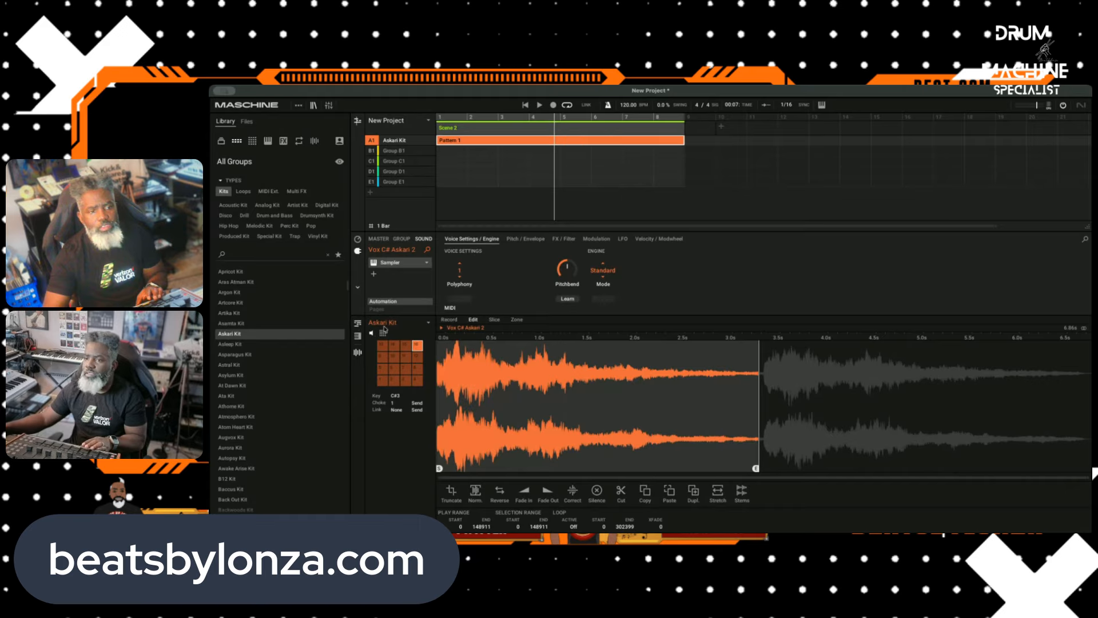
Step: Return to the pattern with the sounds listed by name, record a Vox C# Askari 2 part into Pattern 1, and select Kick Askari
left_click(356, 352)
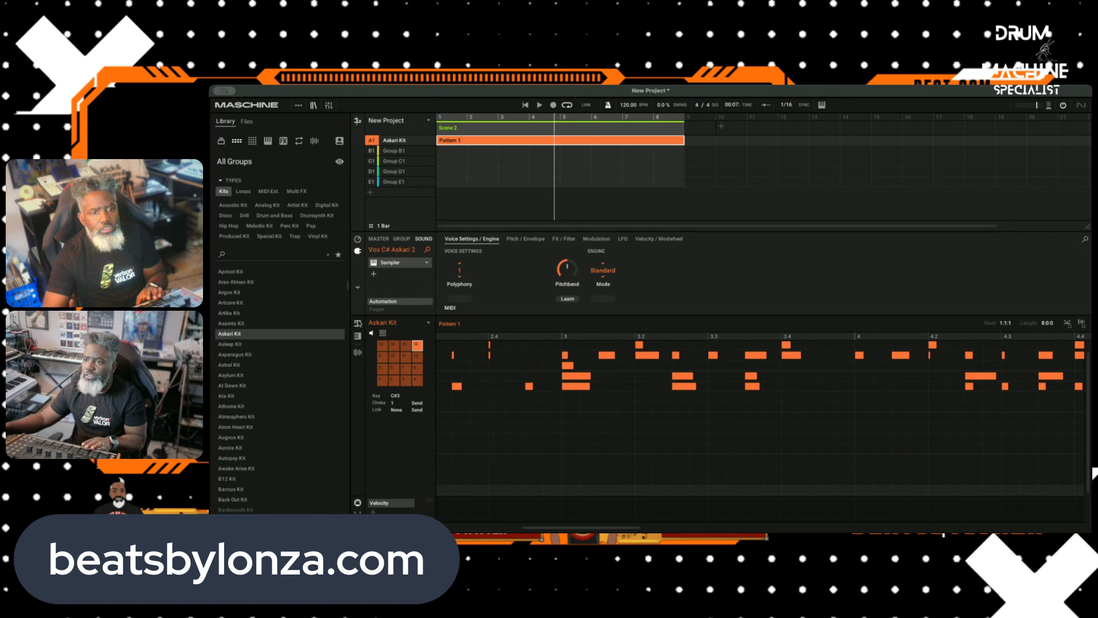
left_click(383, 333)
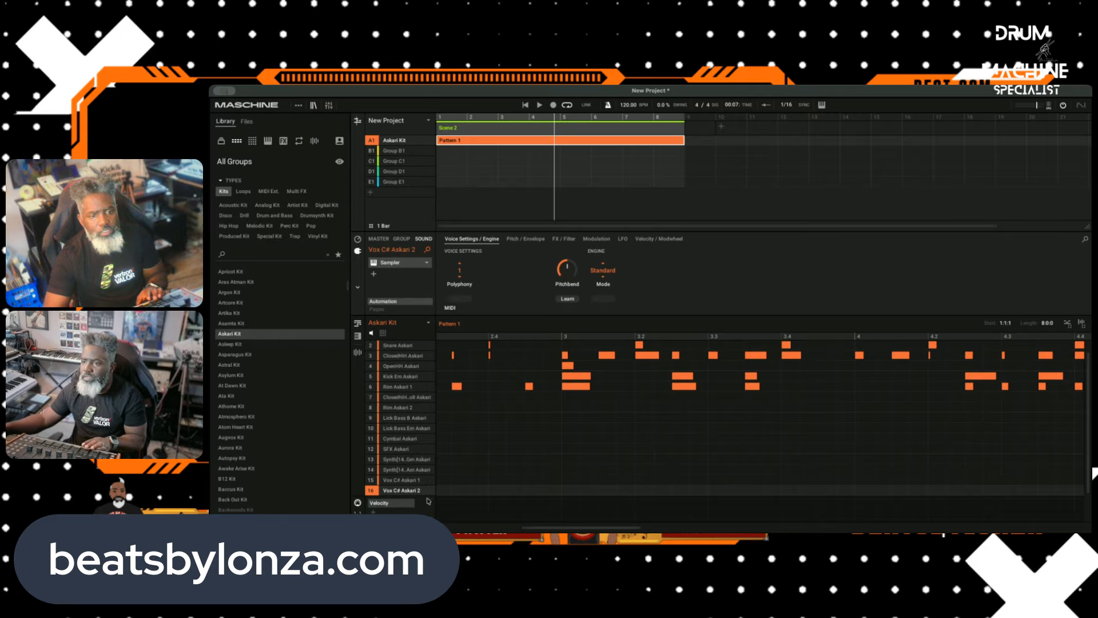
scroll(440, 477, "up", 1)
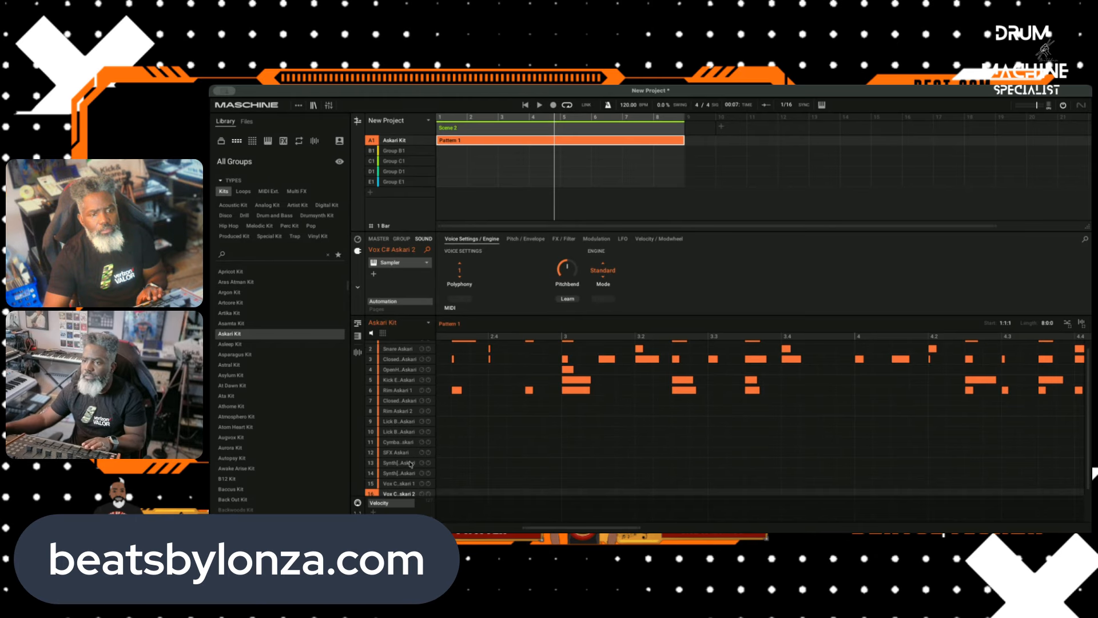
scroll(420, 466, "down", 1)
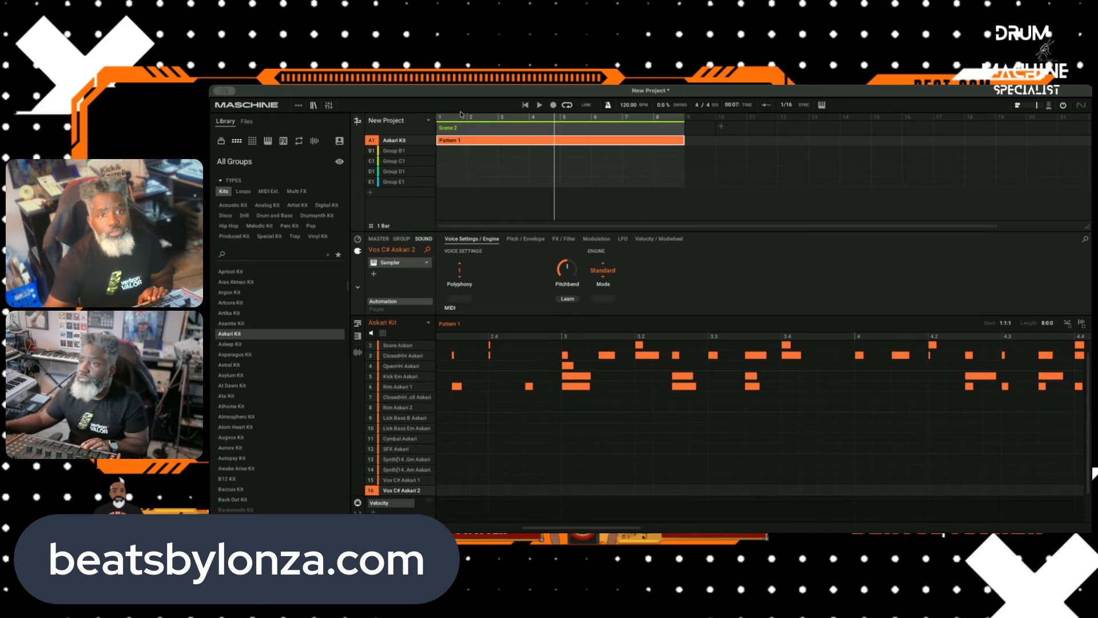
left_click(540, 106)
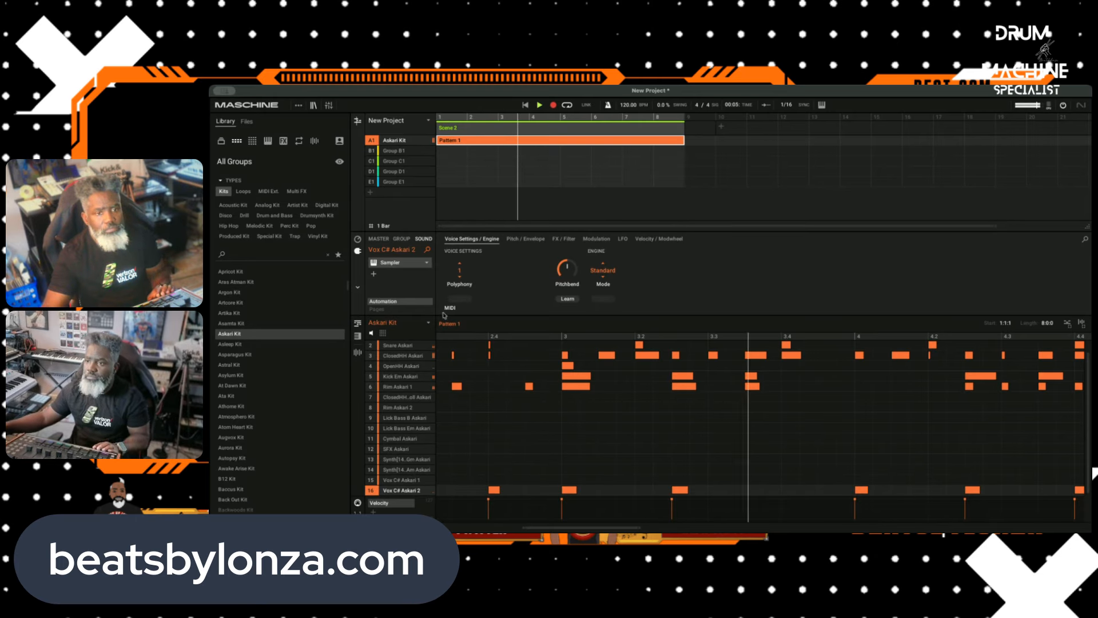
scroll(406, 349, "up", 1)
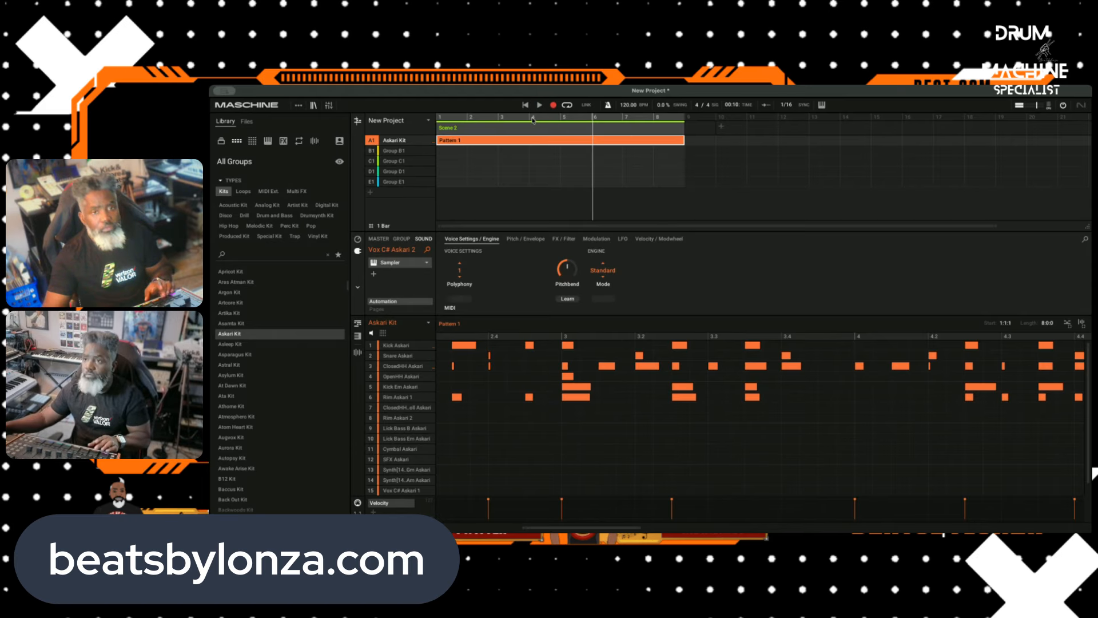
left_click(391, 347)
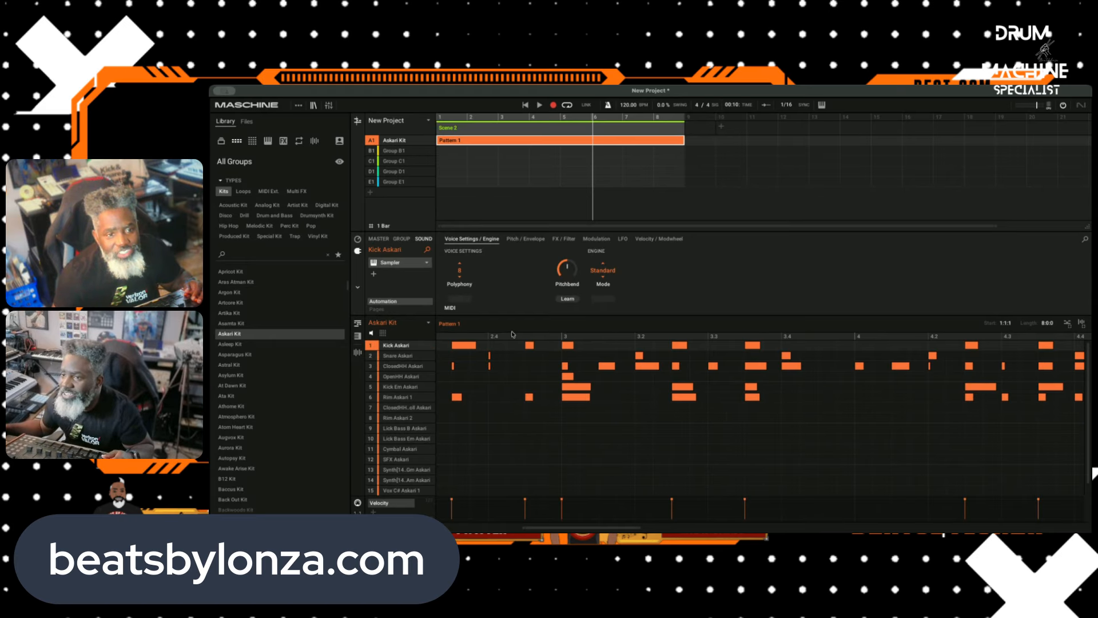
left_click(399, 151)
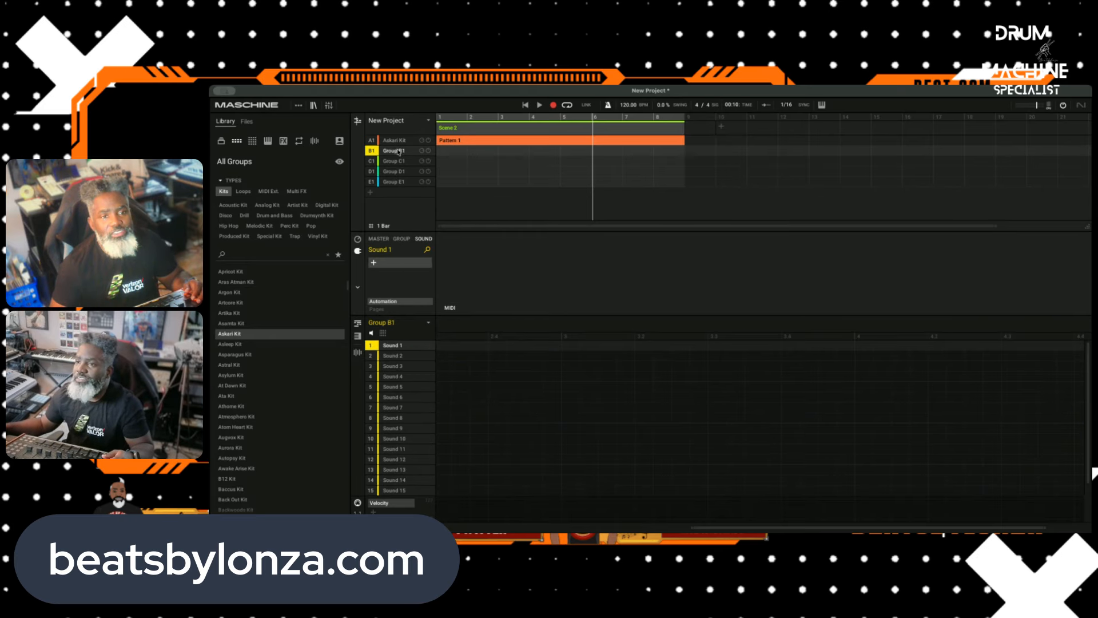
left_click(374, 263)
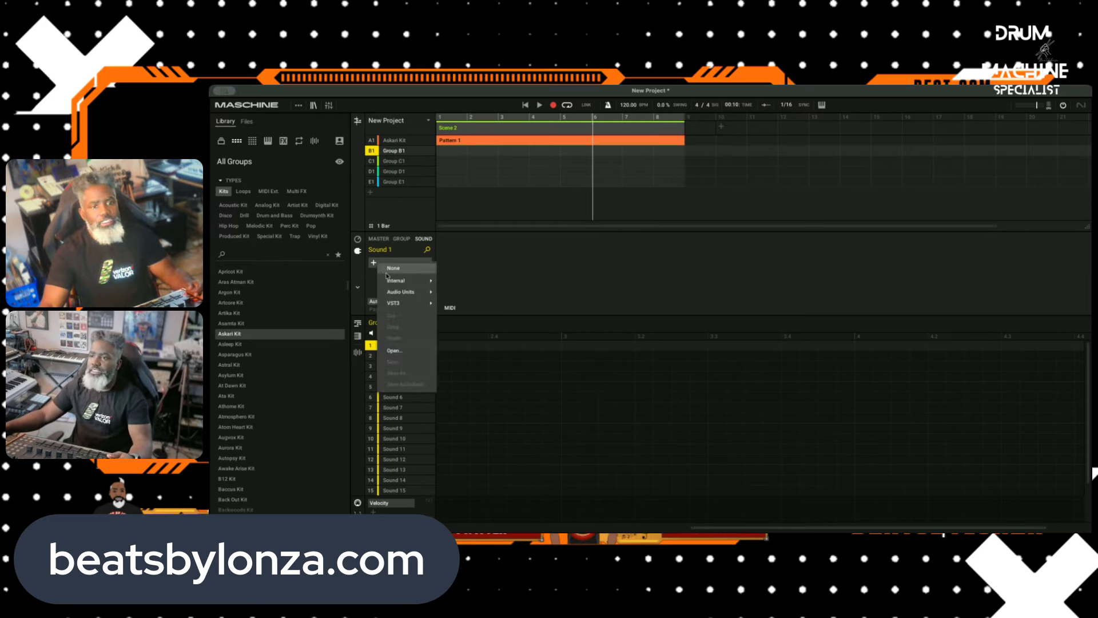
mouse_move(400, 280)
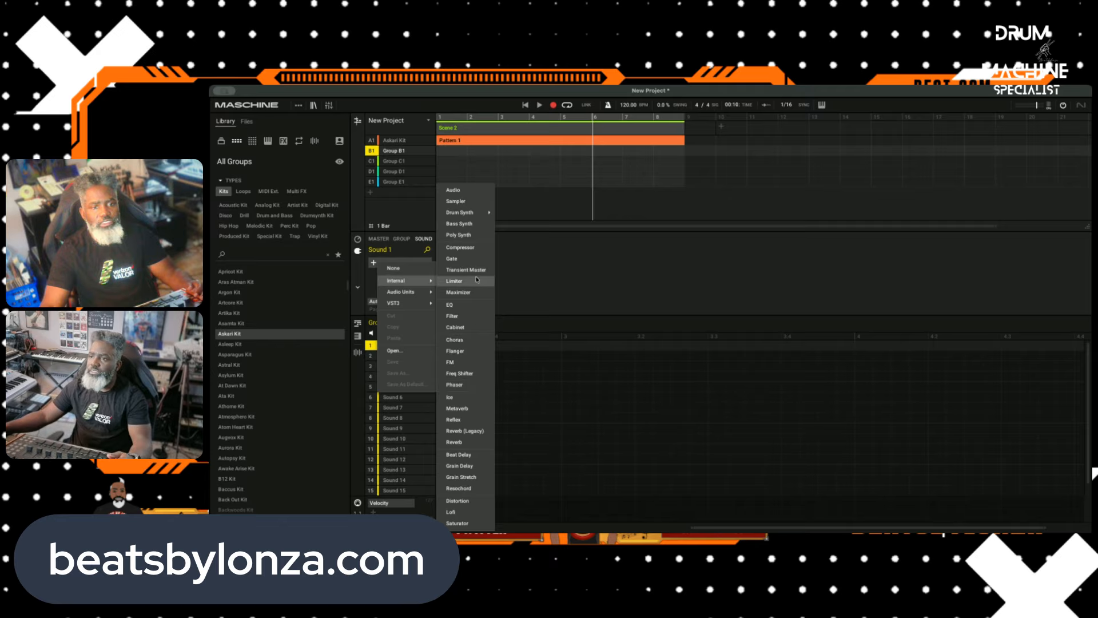
mouse_move(401, 302)
mouse_move(475, 366)
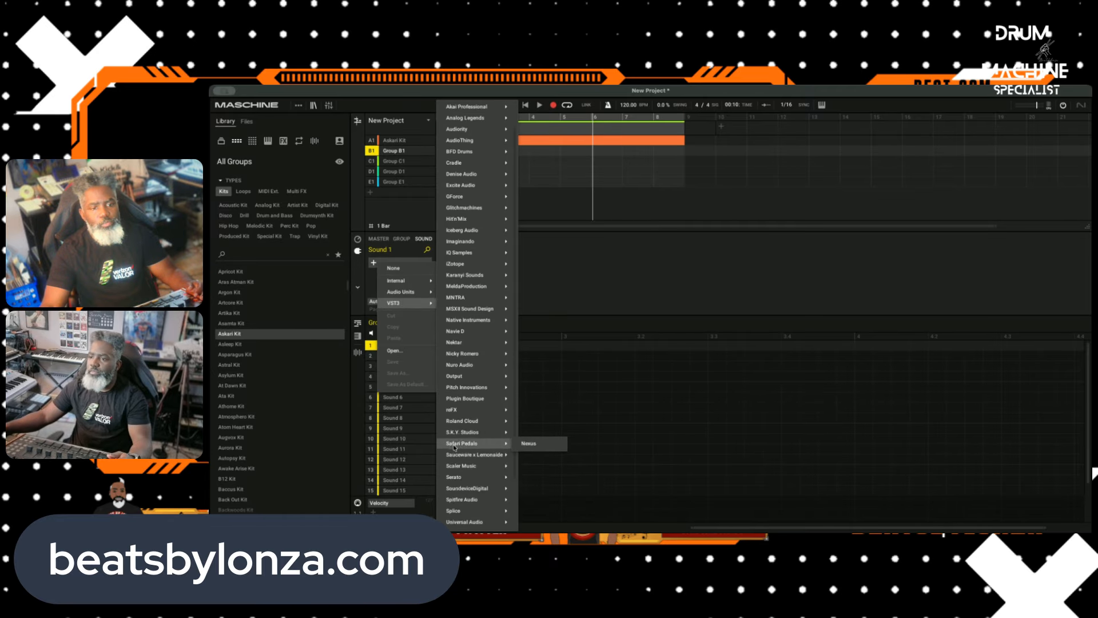
scroll(481, 443, "down", 3)
mouse_move(483, 433)
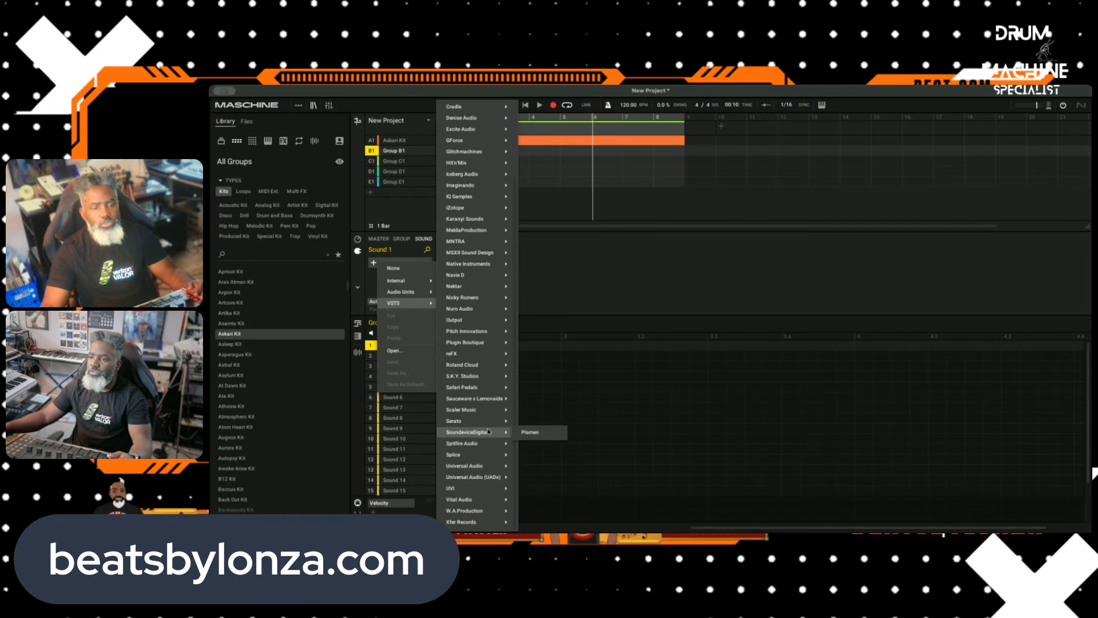
left_click(468, 465)
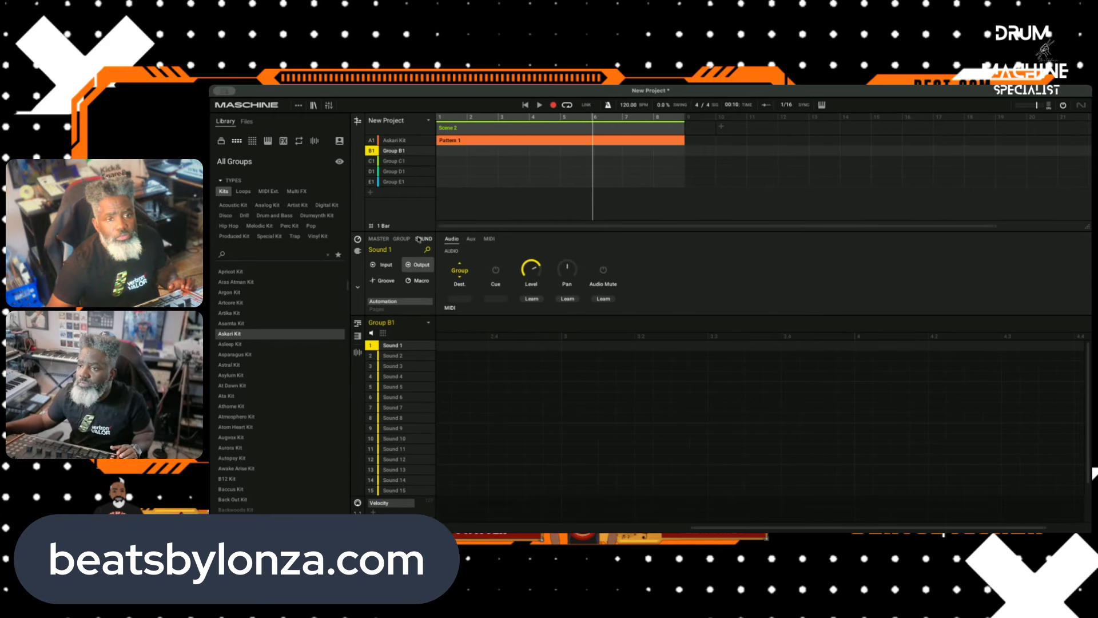
left_click(383, 266)
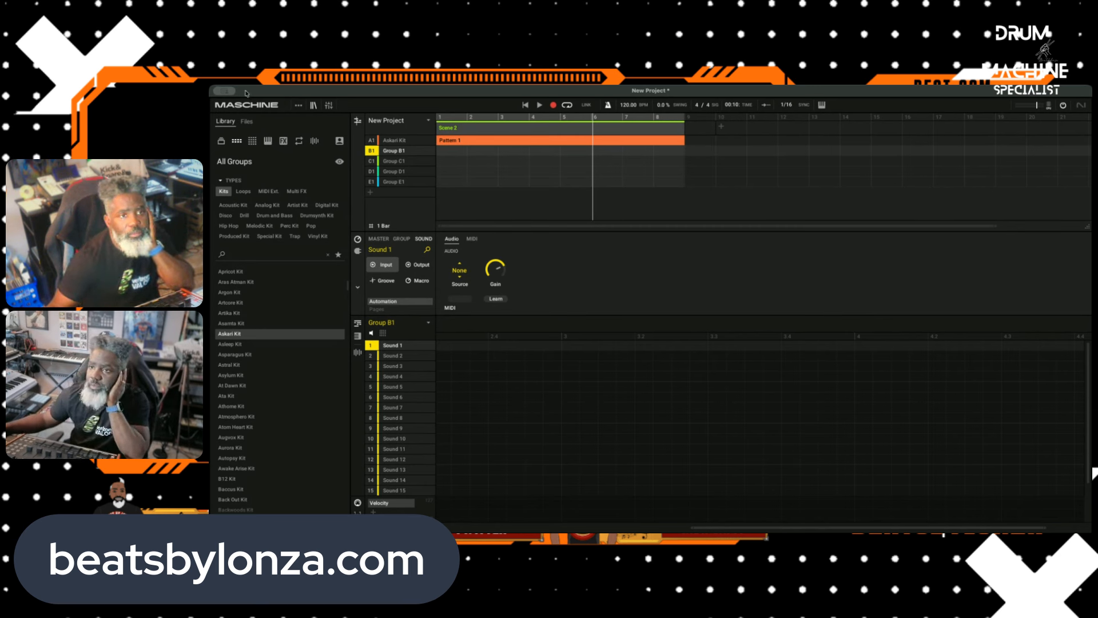
key("Left")
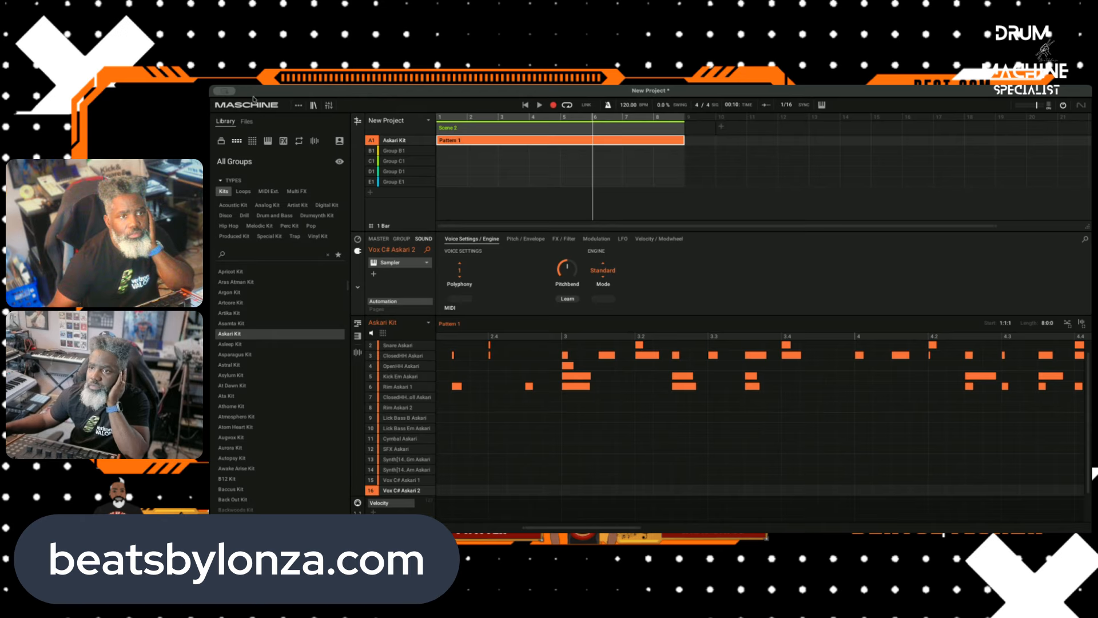
key("super+z")
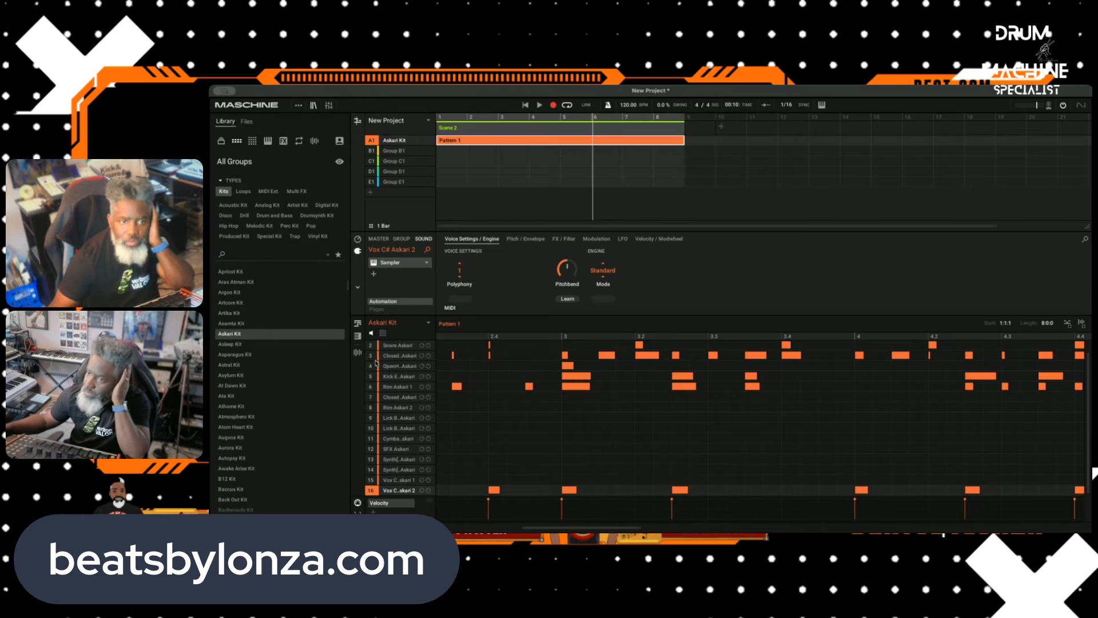
Step: Load Output's Arcade VST3 plug-in on Sound 1 of Group B1, and briefly play back the beat
left_click(403, 152)
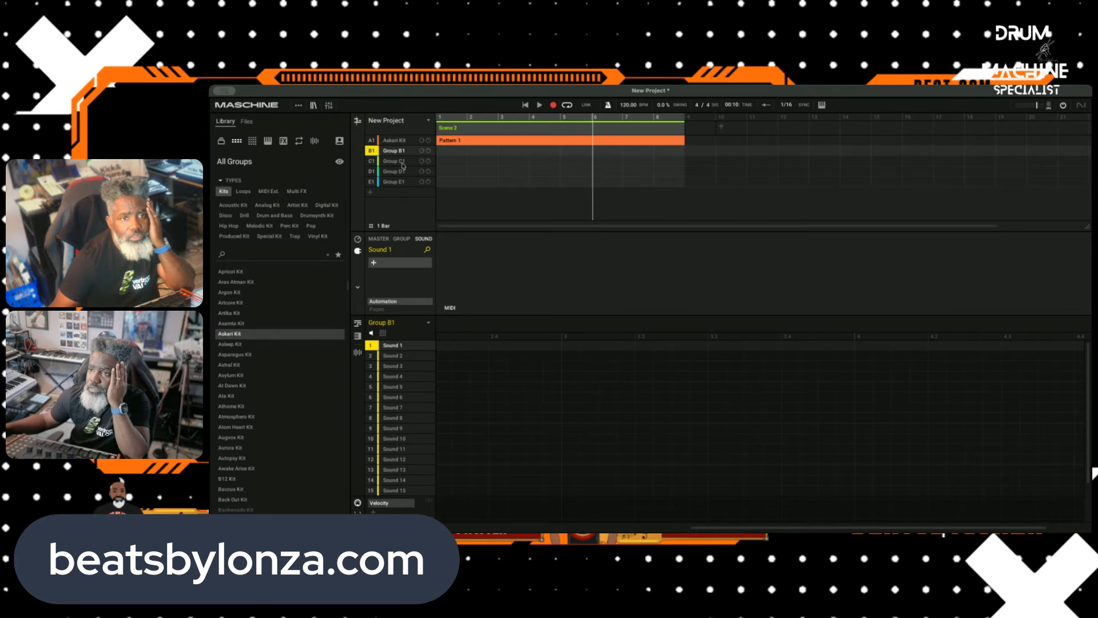
left_click(375, 264)
mouse_move(403, 303)
mouse_move(487, 430)
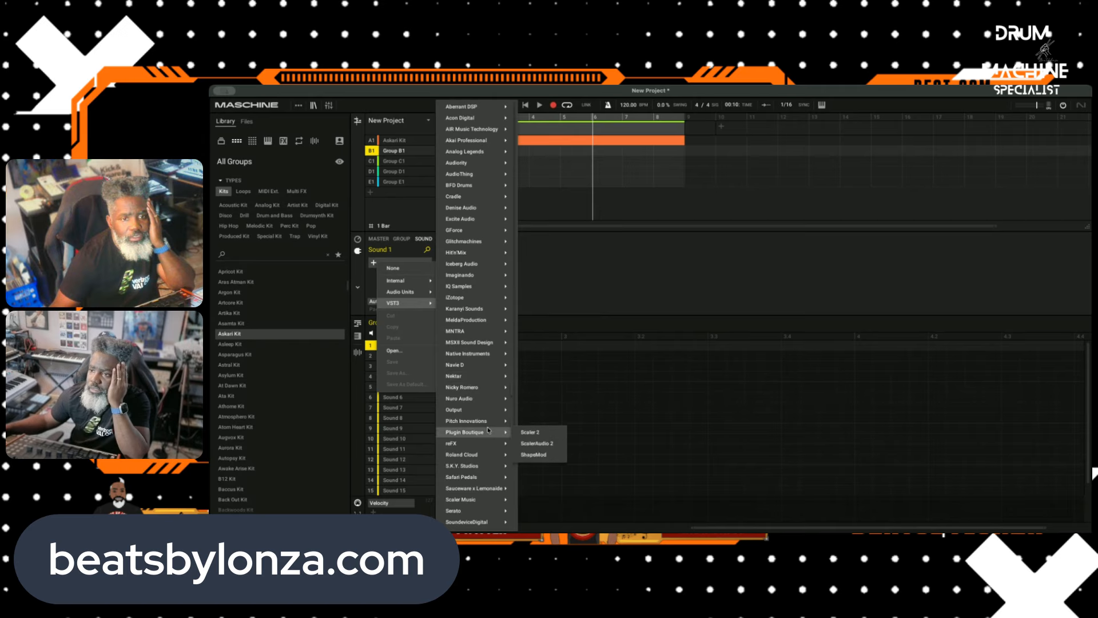
mouse_move(491, 411)
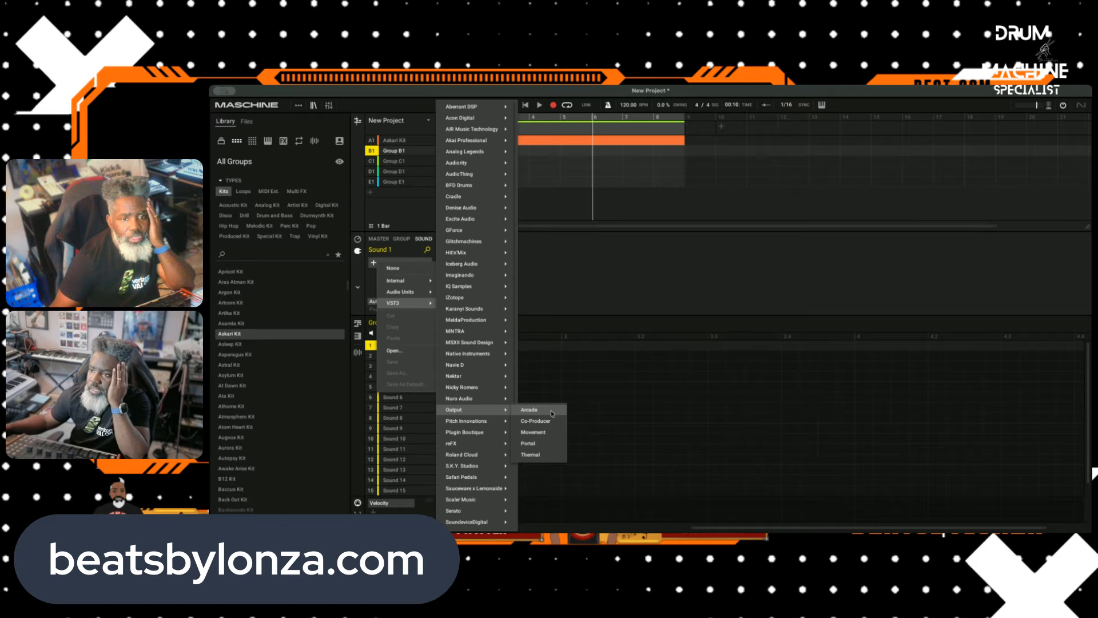
left_click(530, 410)
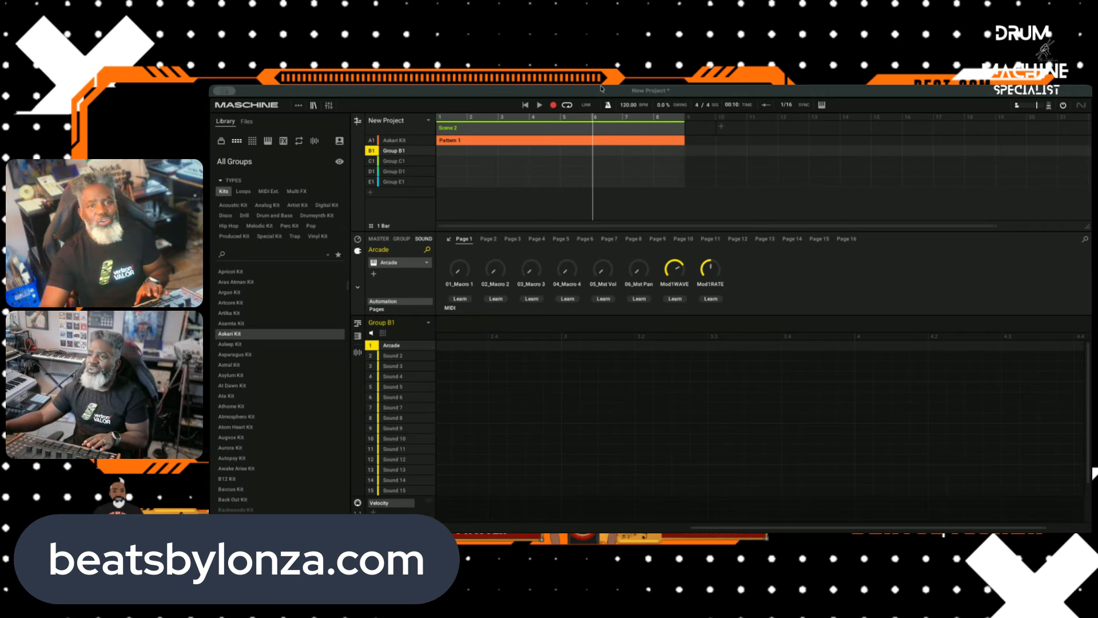
left_click(539, 106)
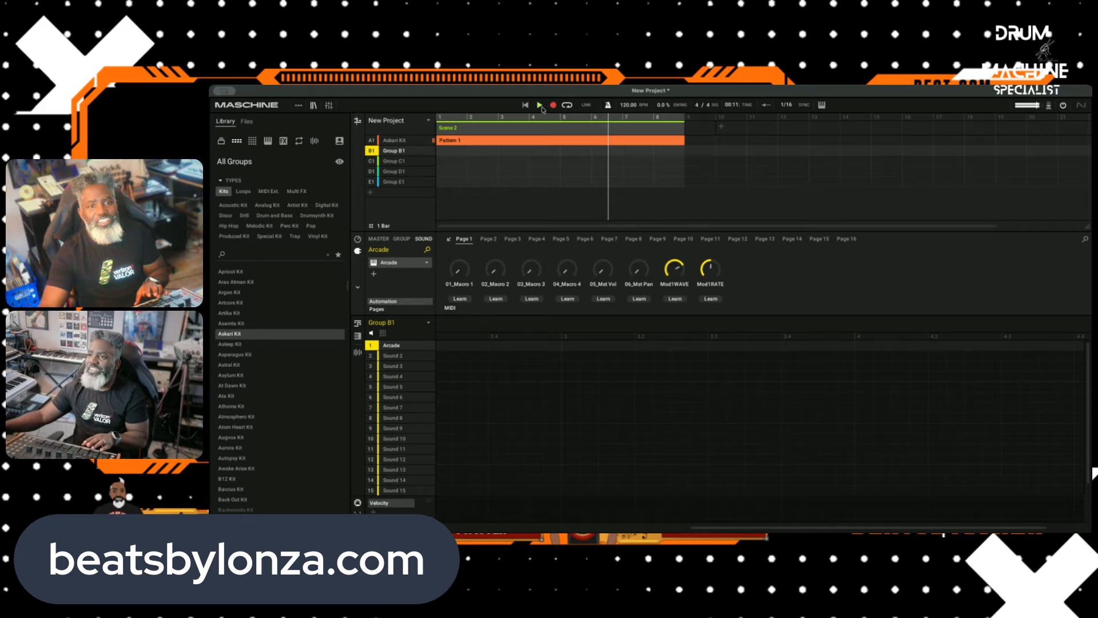
left_click(541, 106)
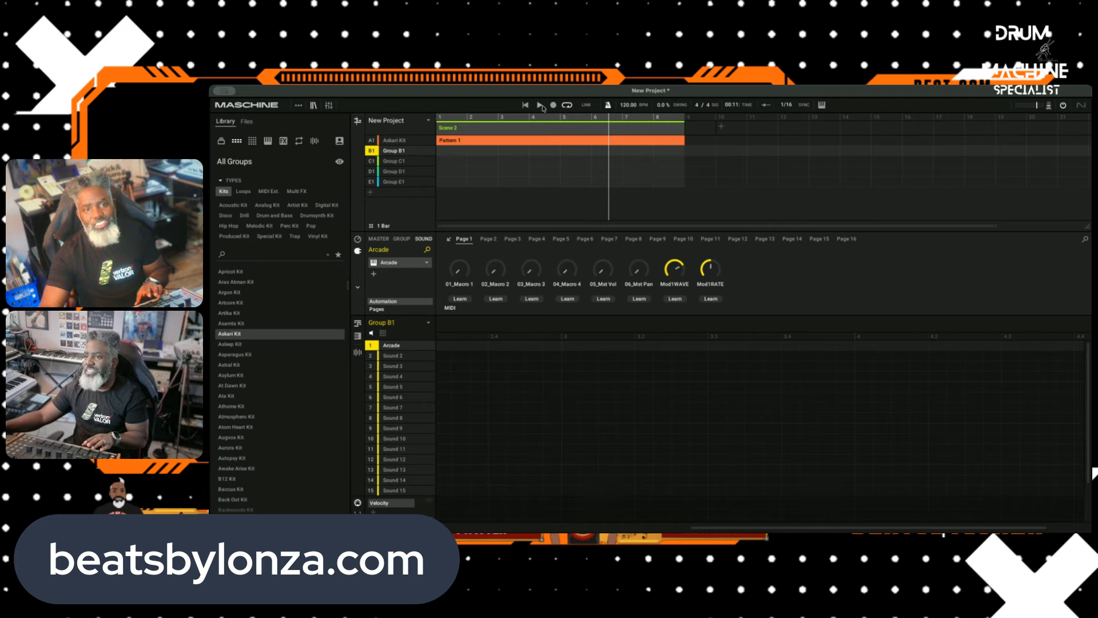
Step: Record an Arcade part over the beat into Pattern 1 of Group B1
left_click(541, 107)
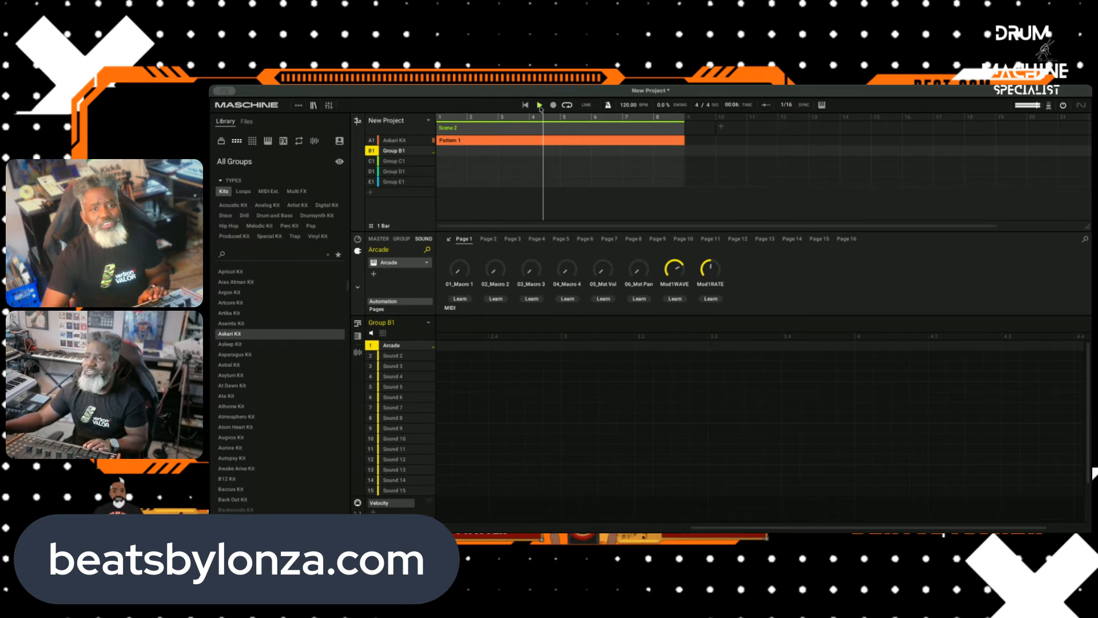
left_click(551, 106)
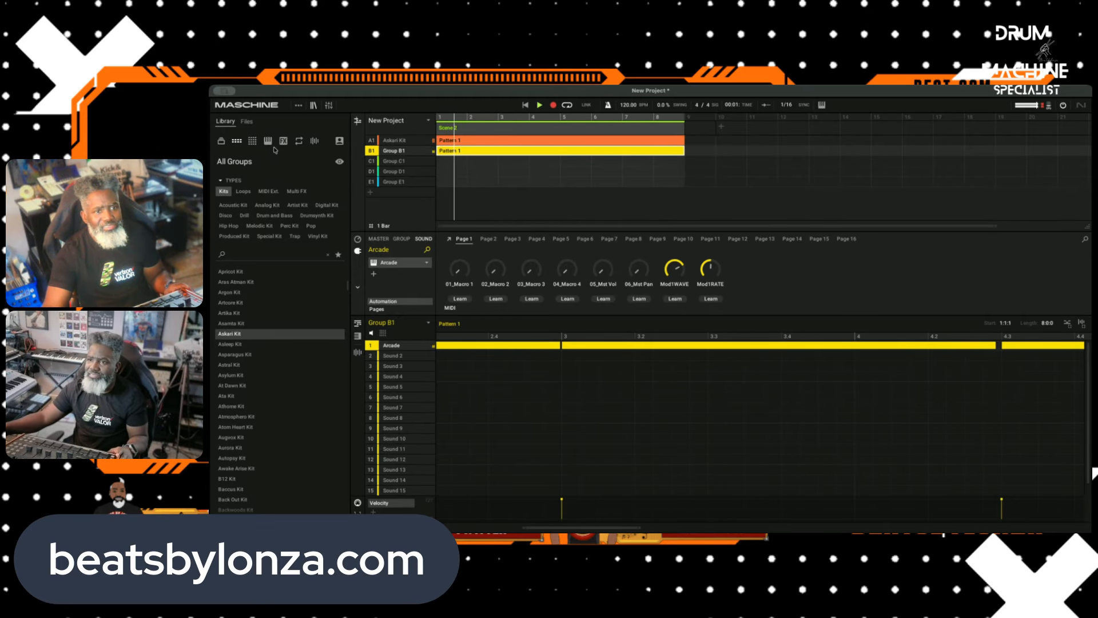
Step: Check the Arcade and Askari Kit sound levels in the mixer, and return to the arrangement
key("Tab")
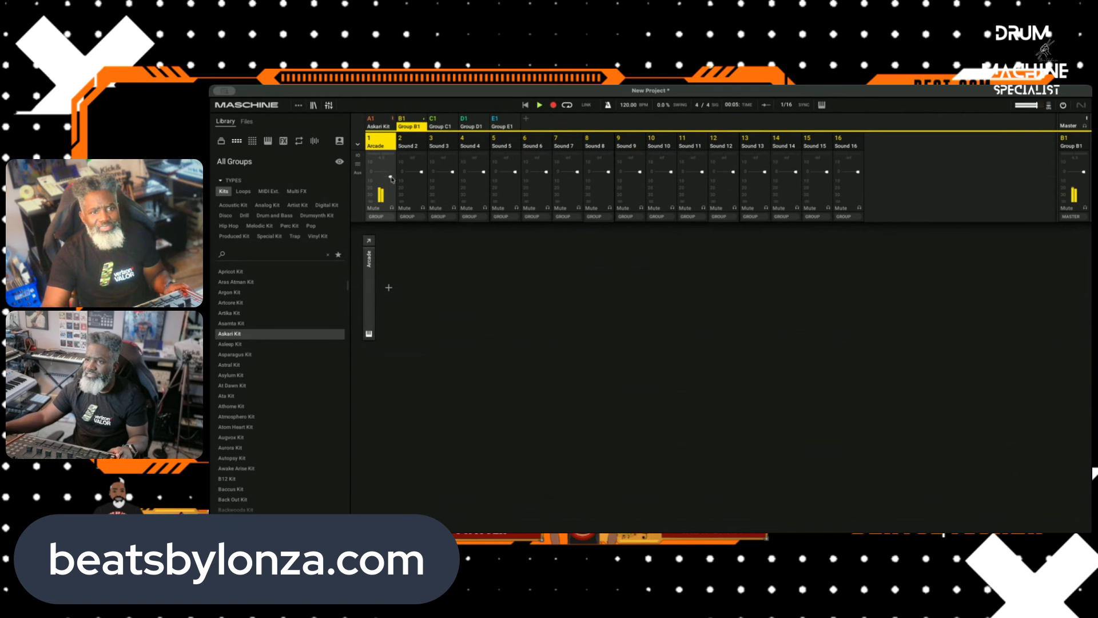
left_click(386, 127)
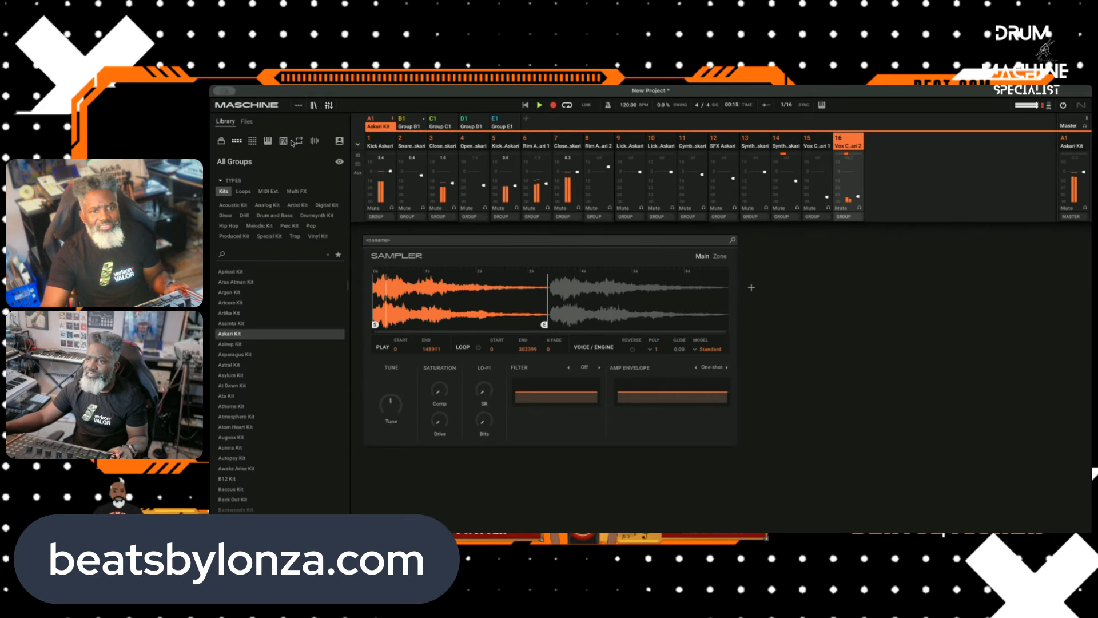
left_click(329, 105)
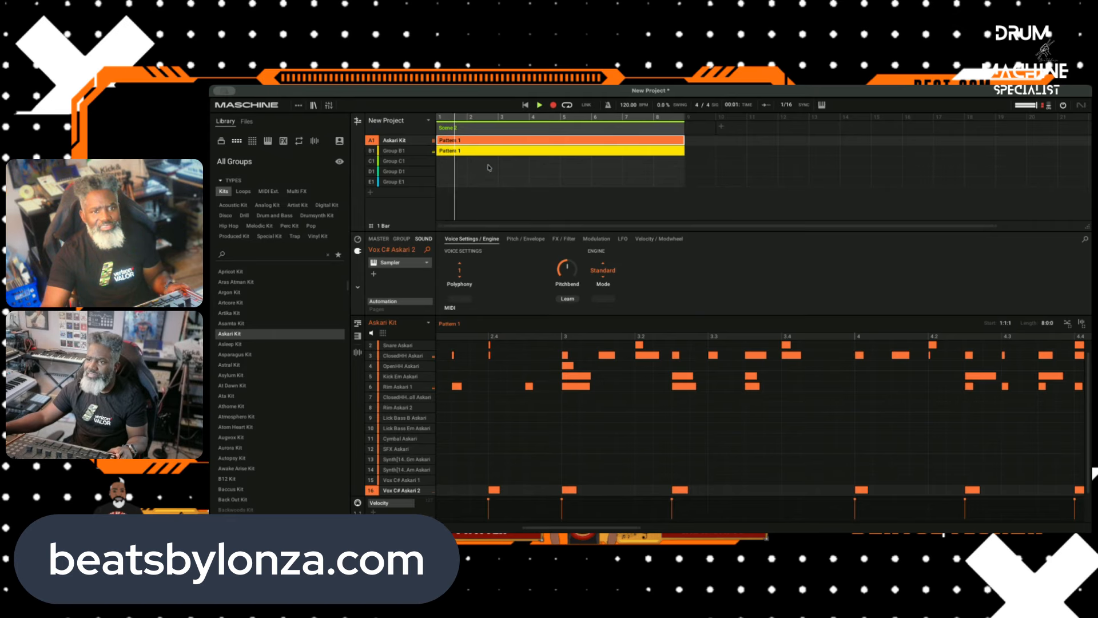
Step: Duplicate Scene 2, and duplicate Group B1's Pattern 1 within the new scene so it has its own copy
right_click(484, 132)
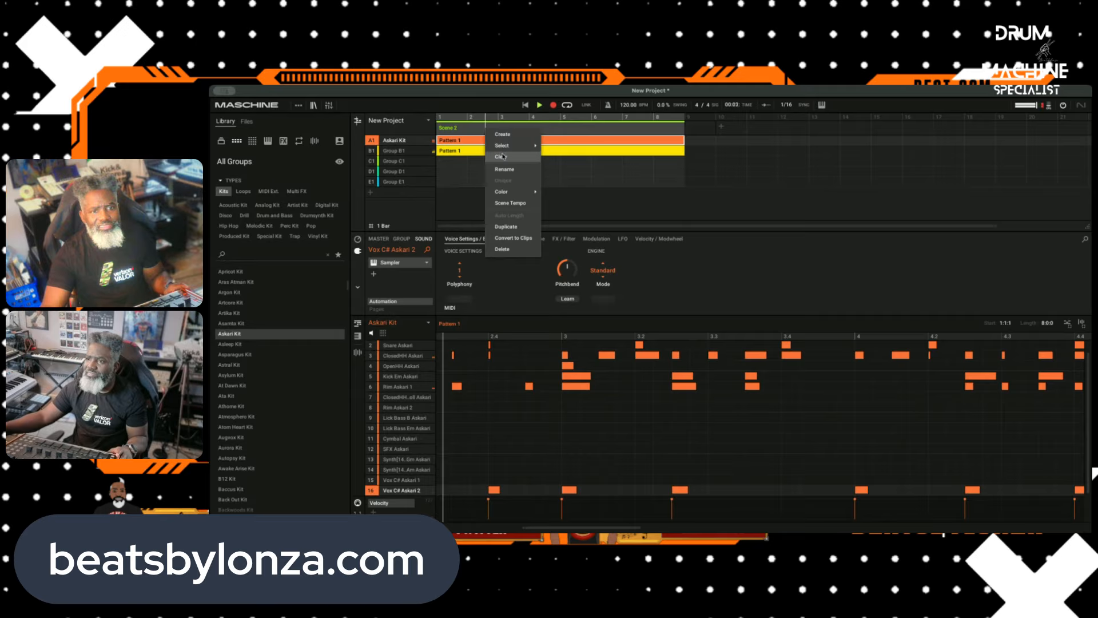
left_click(511, 226)
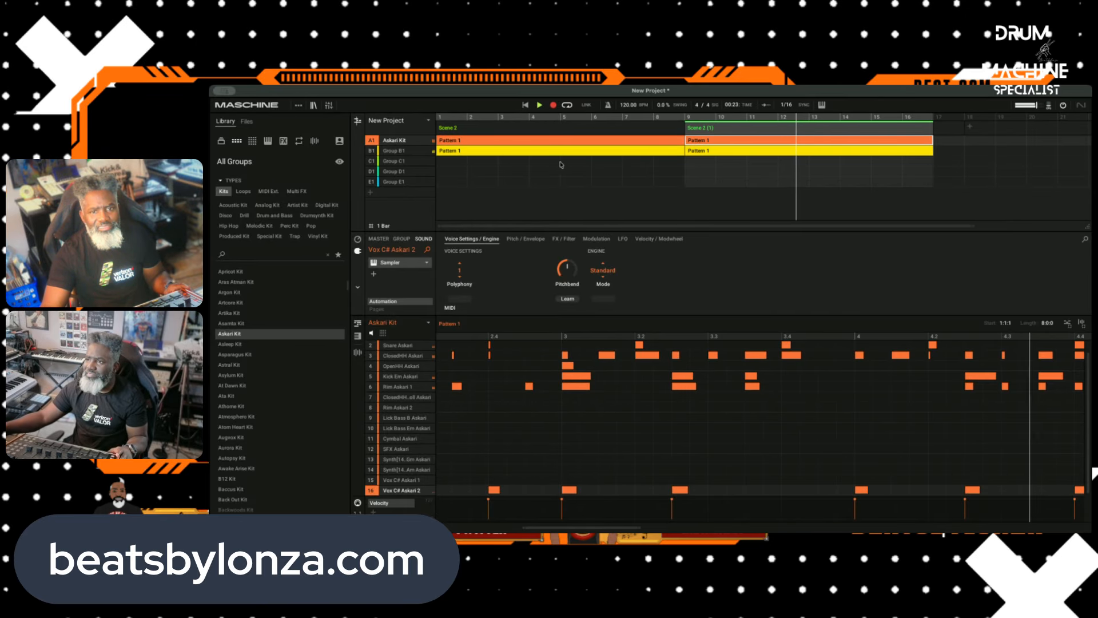
left_click(713, 153)
right_click(713, 152)
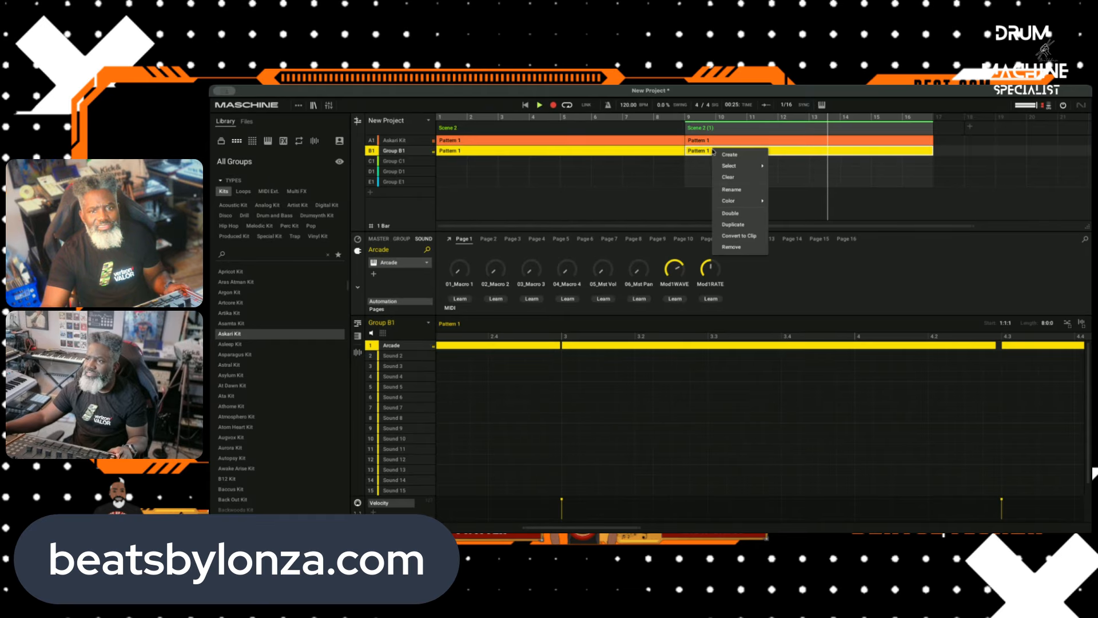
left_click(735, 224)
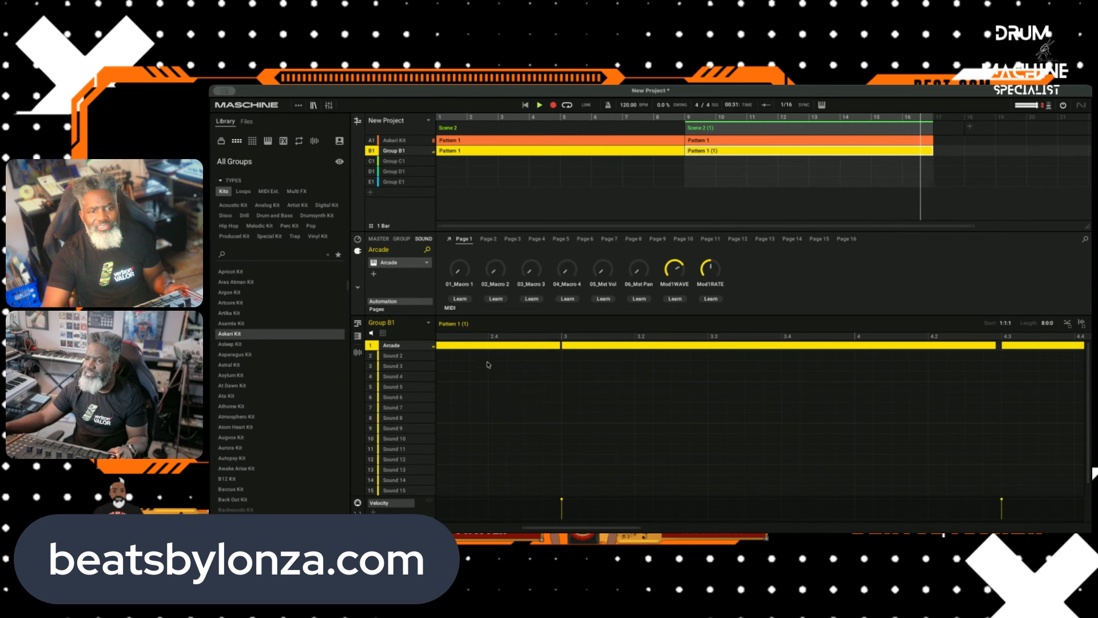
Step: Stop playback and clear all notes from Group B1's duplicated pattern, Pattern 1 (1)
left_click_drag(486, 366, 1042, 347)
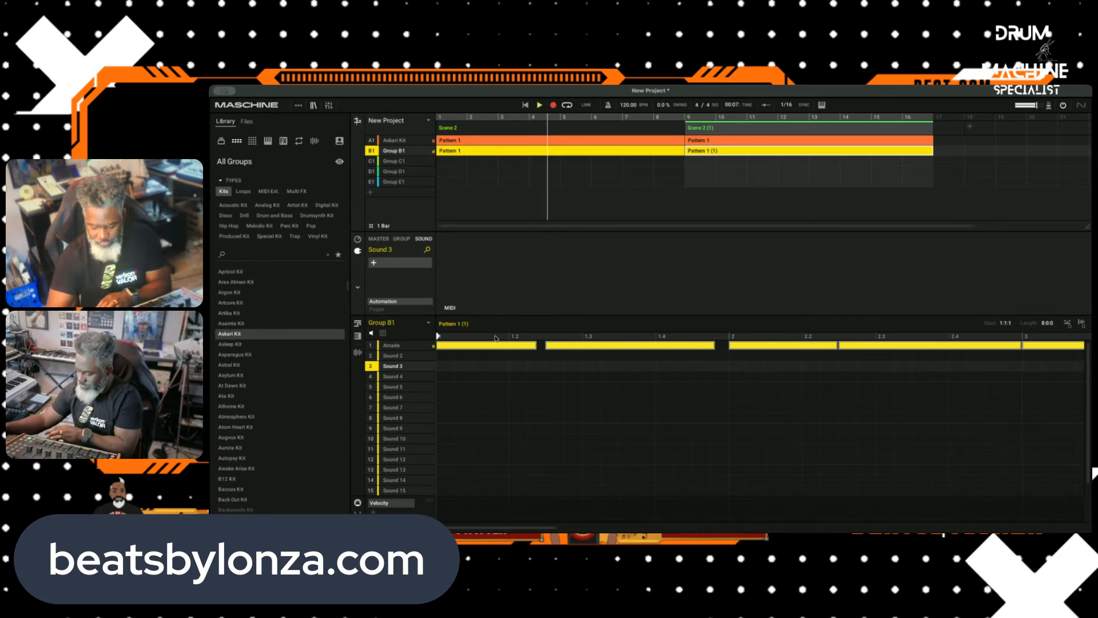
left_click(540, 104)
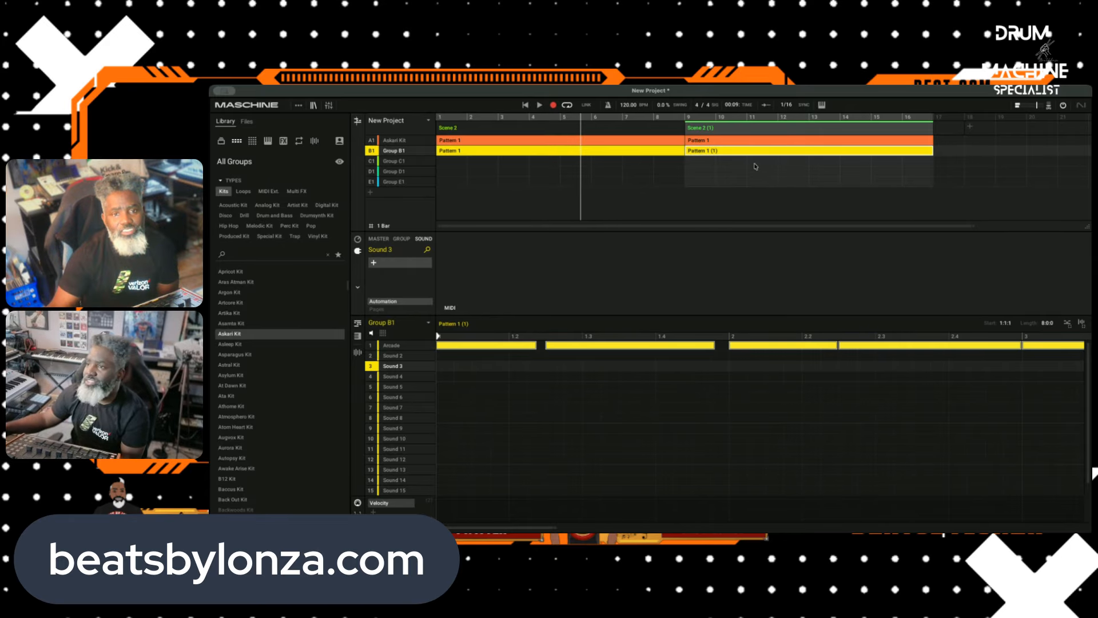
right_click(730, 153)
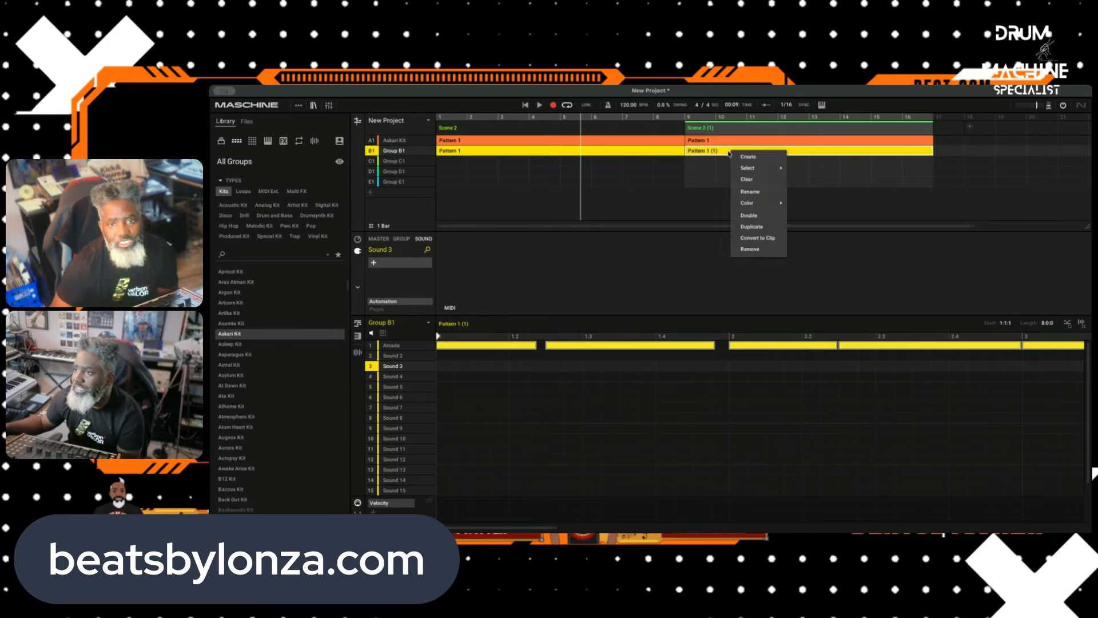
left_click(739, 179)
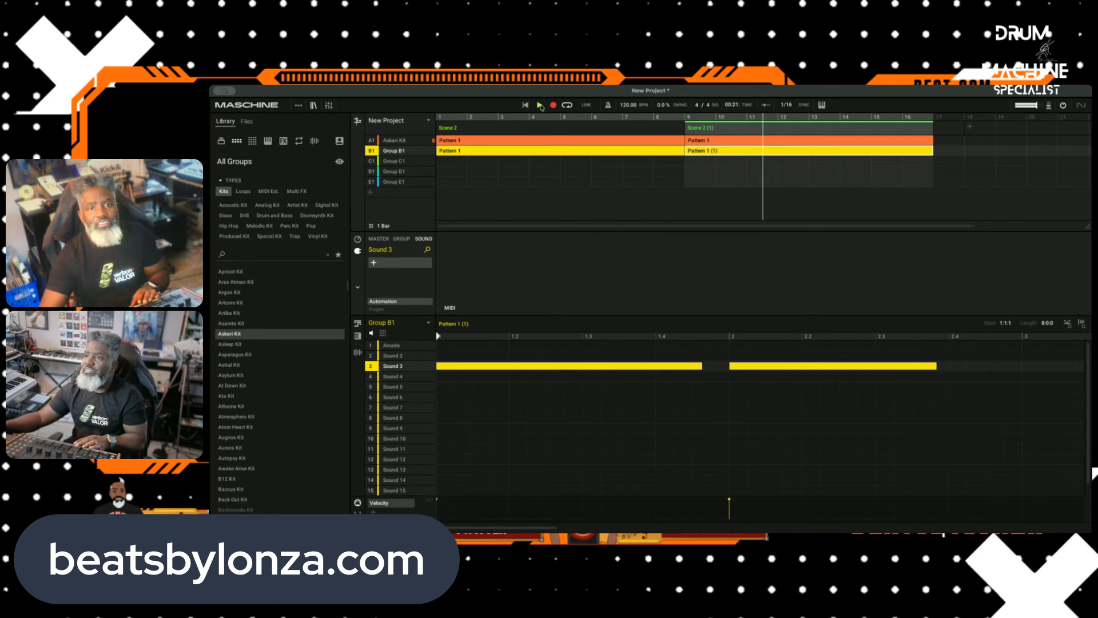
Step: Undo the stray notes on Sound 3, and record a new Arcade part into Group B1's Pattern 1 (1)
left_click(865, 398)
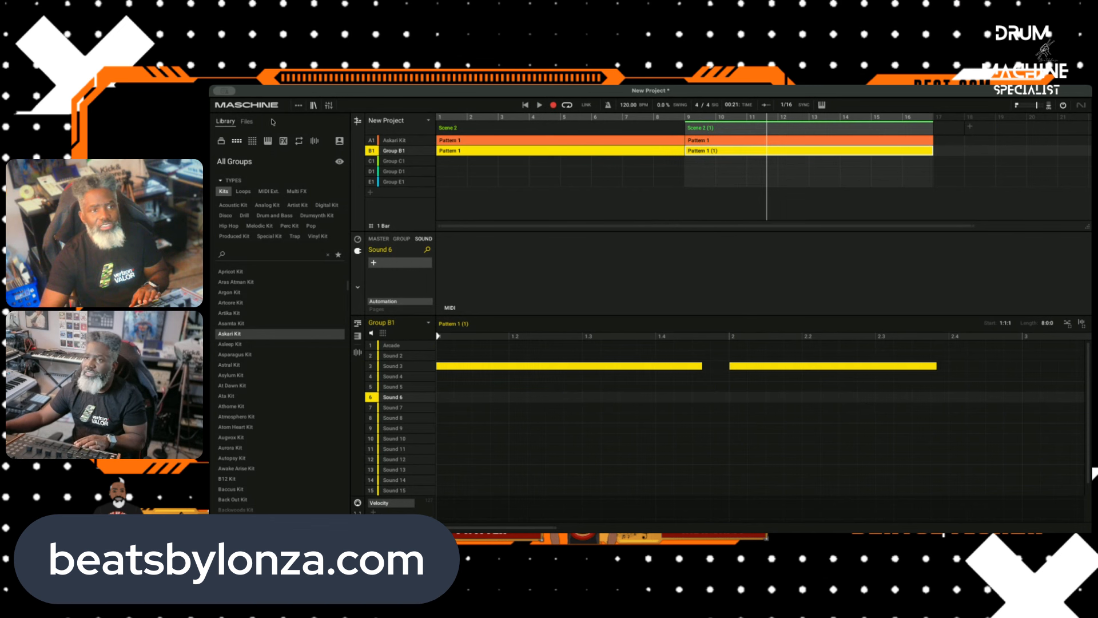
left_click(252, 109)
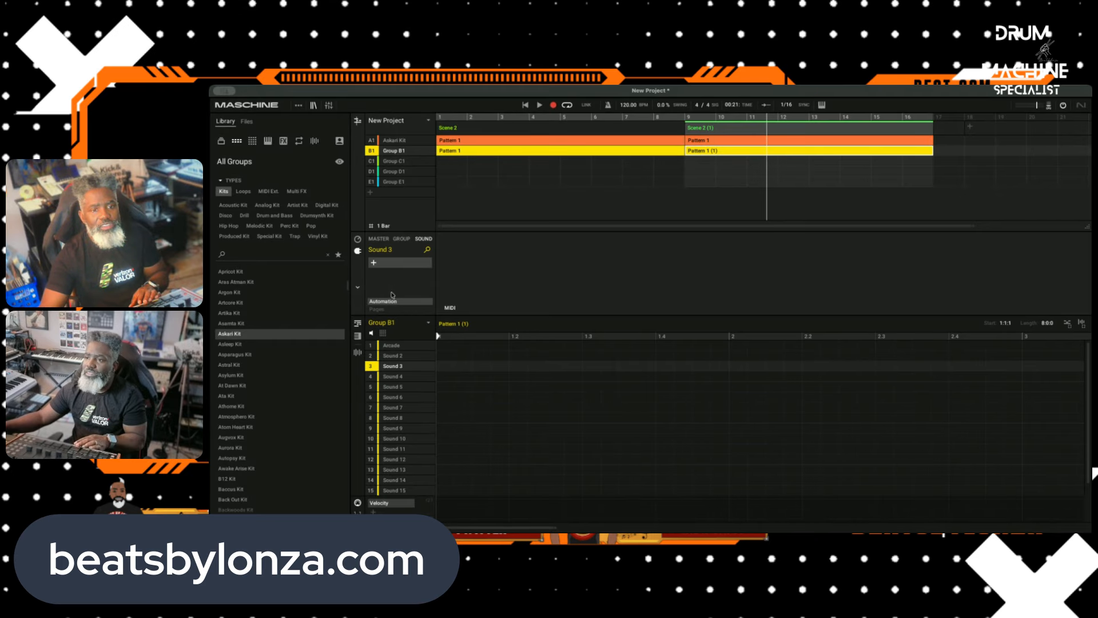
left_click(401, 343)
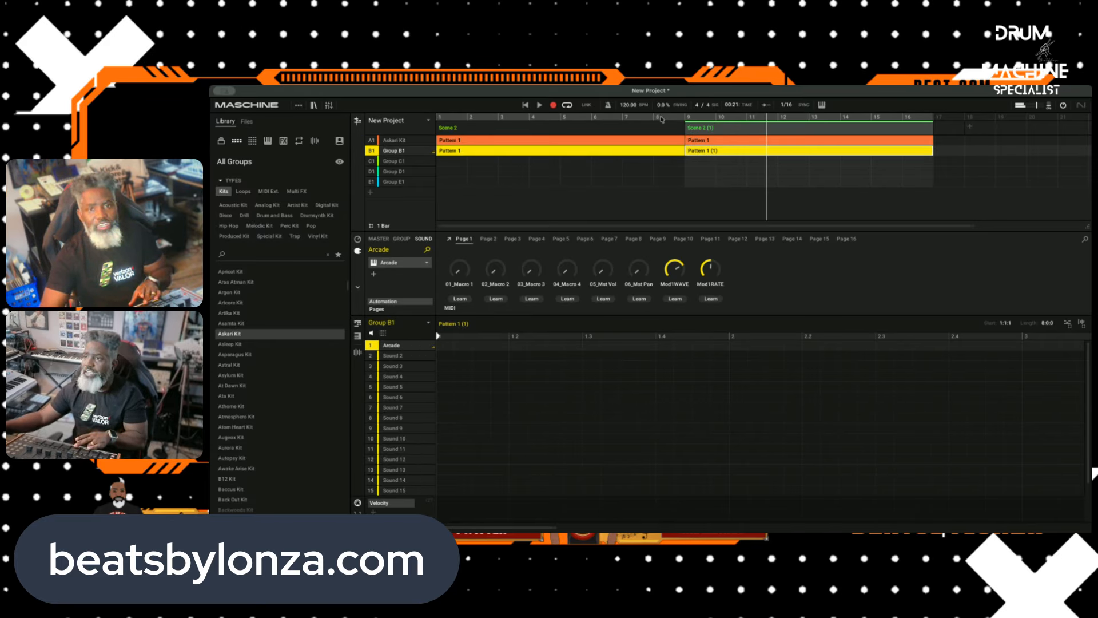
left_click(660, 118)
left_click(539, 105)
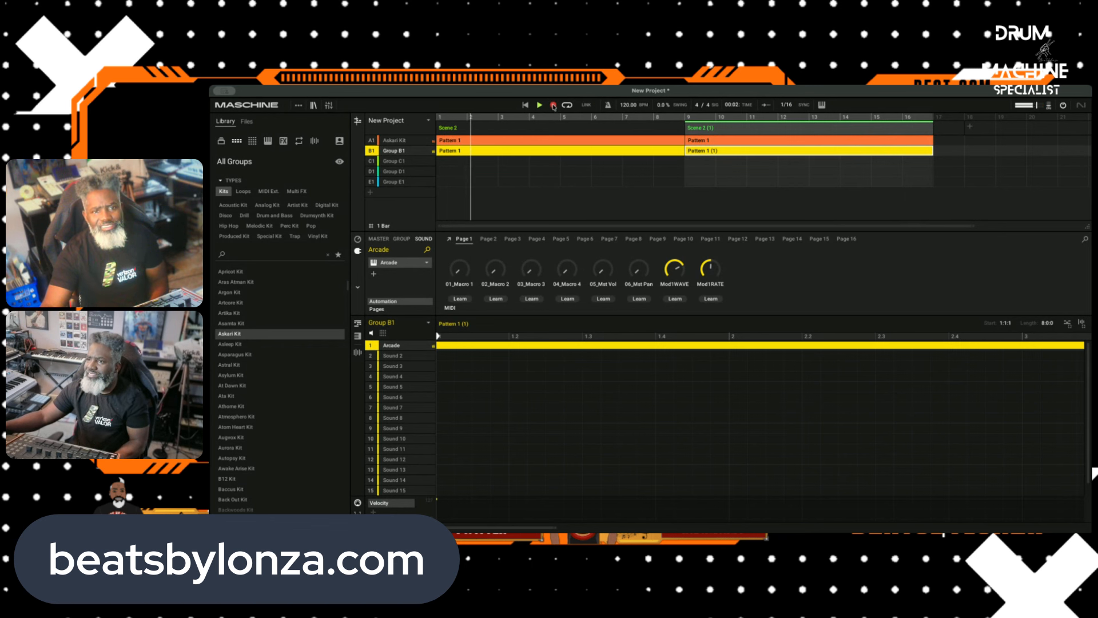
Step: Duplicate the first scene, Scene 2, so its patterns repeat before the scene with the new Arcade part
left_click(509, 129)
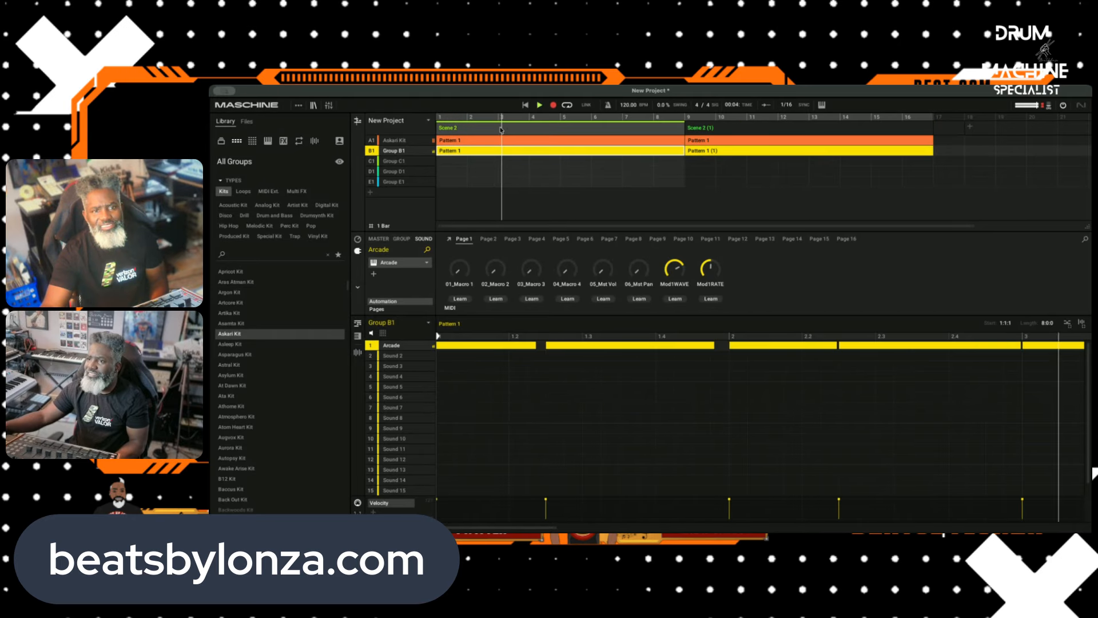
right_click(505, 128)
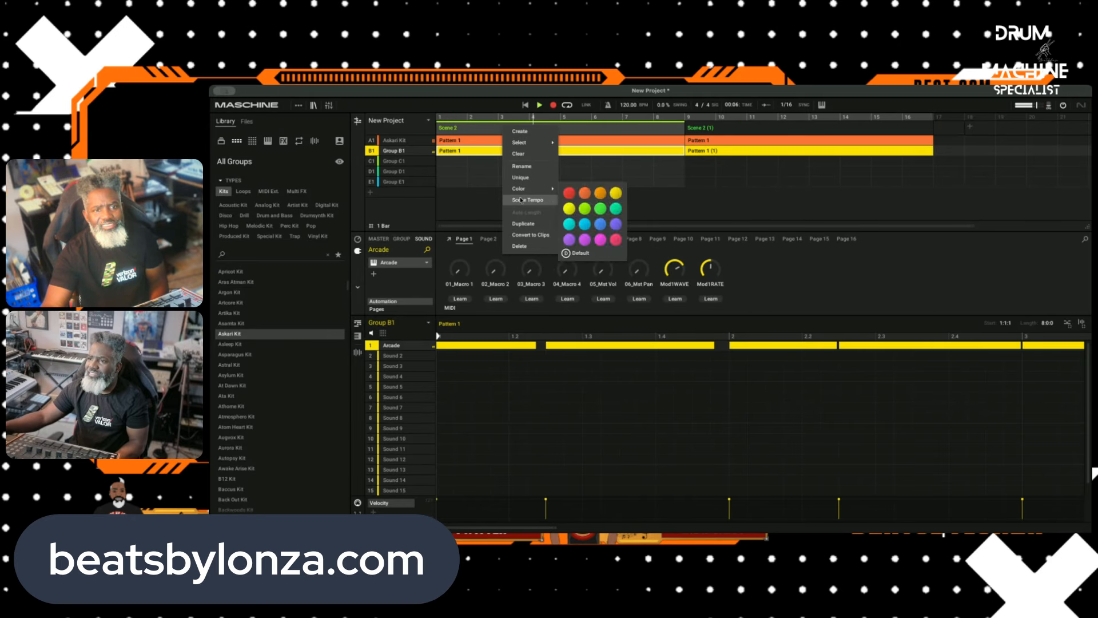
left_click(522, 223)
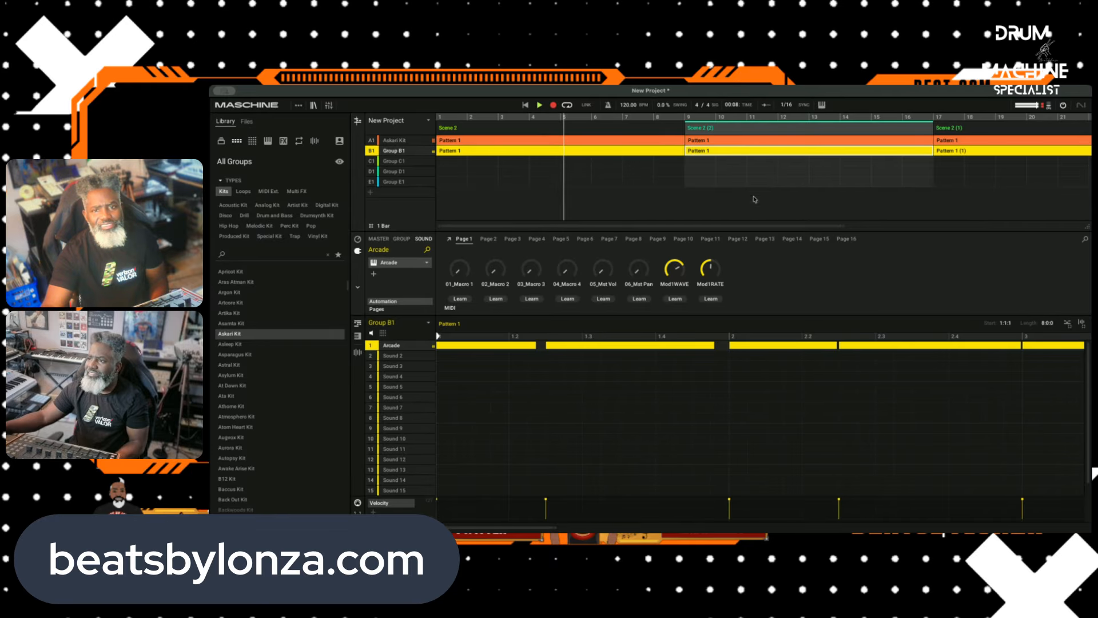
left_click_drag(840, 226, 1043, 316)
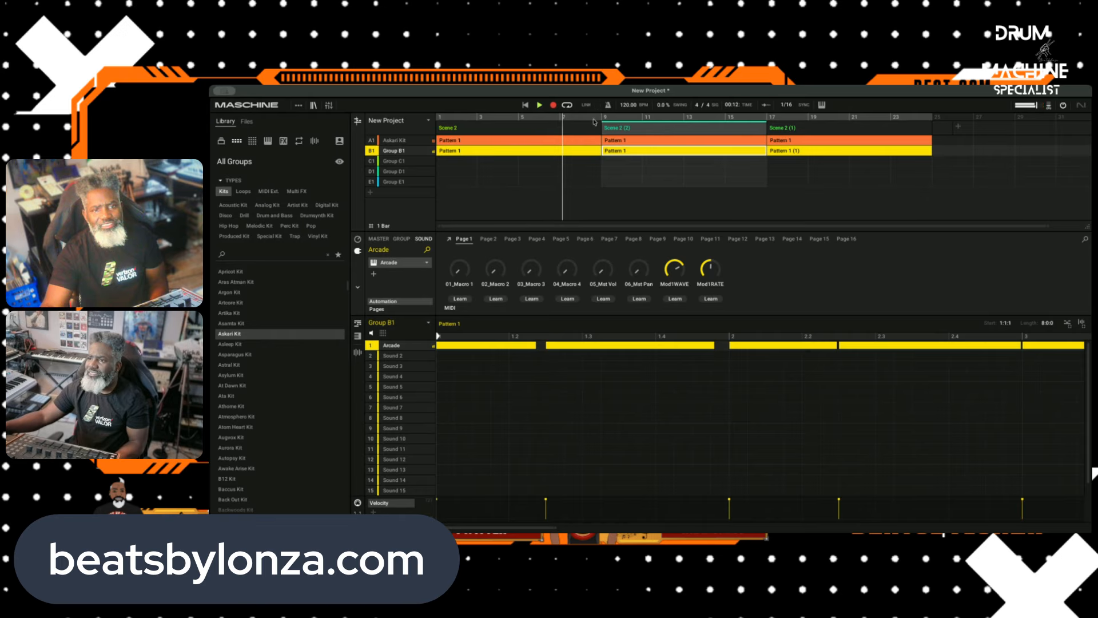
Step: Rename the first two scenes VERSE and the third scene HOOK
left_click(457, 128)
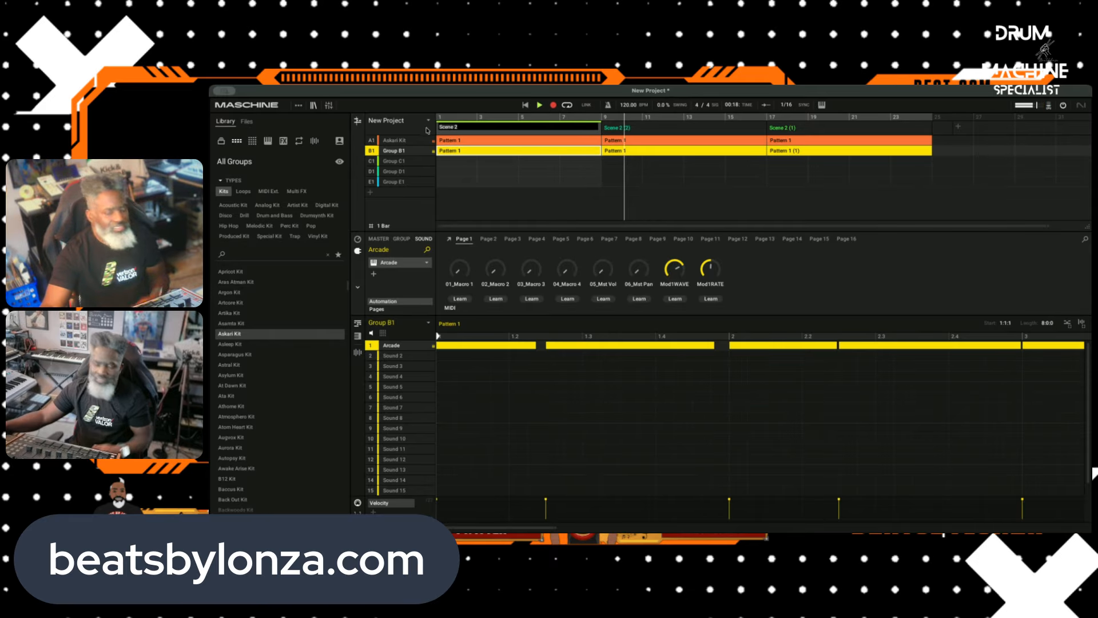
type("VERS")
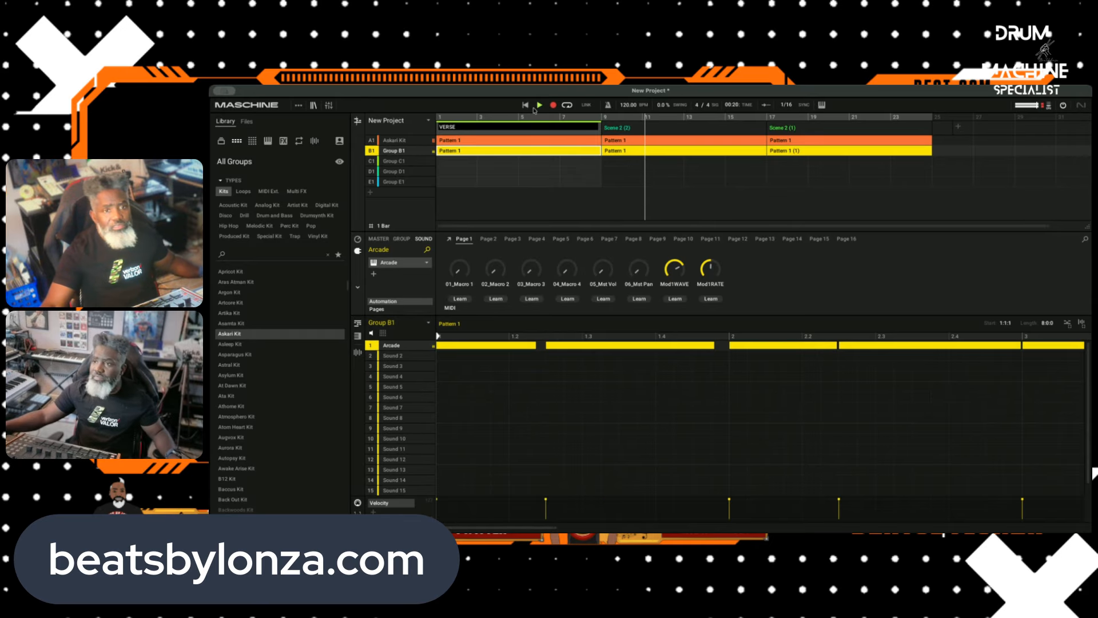
type("E")
double_click(615, 127)
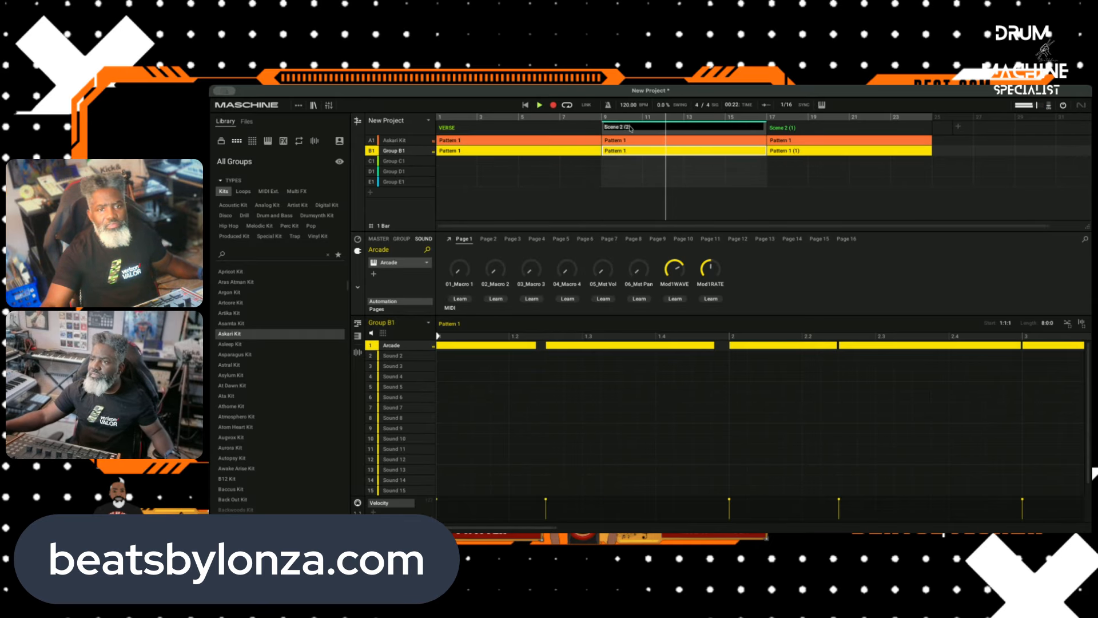
type("VERSE")
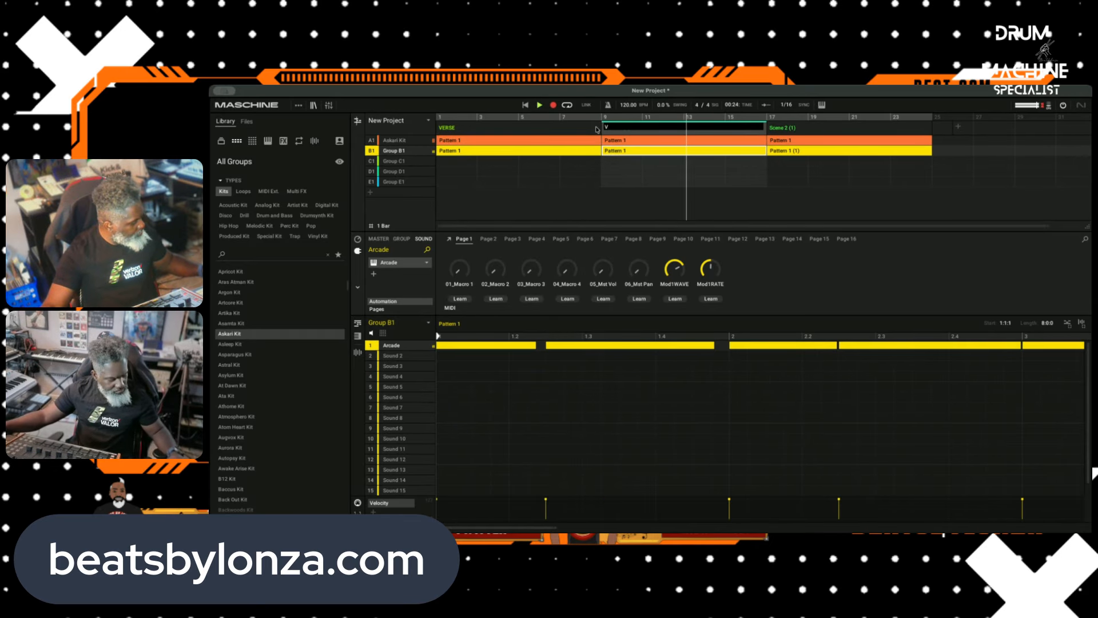
double_click(779, 127)
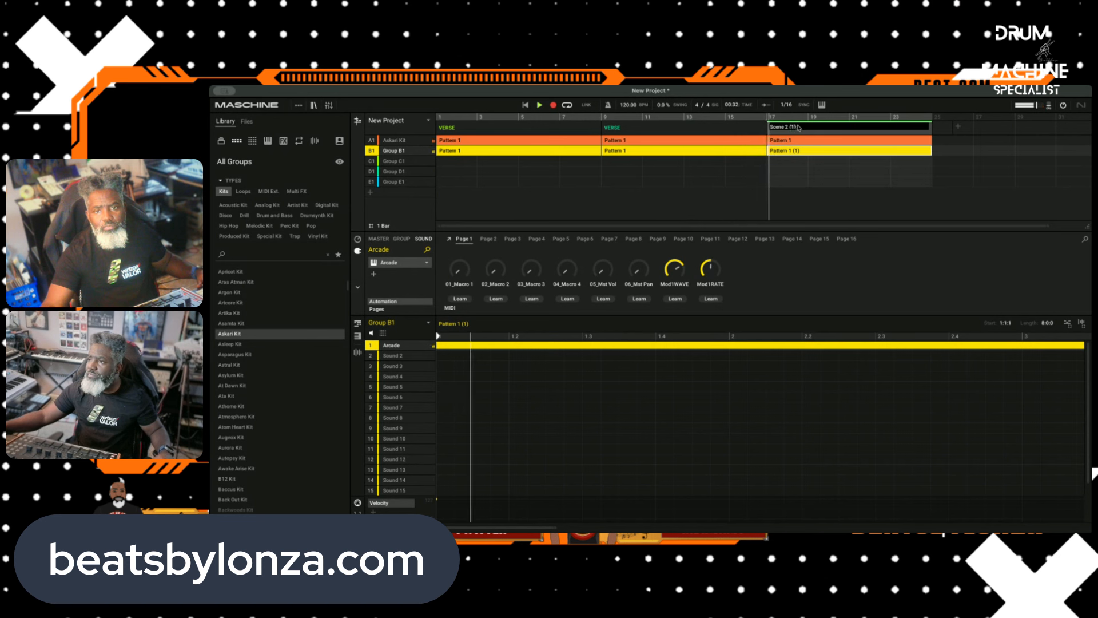
type("HOO")
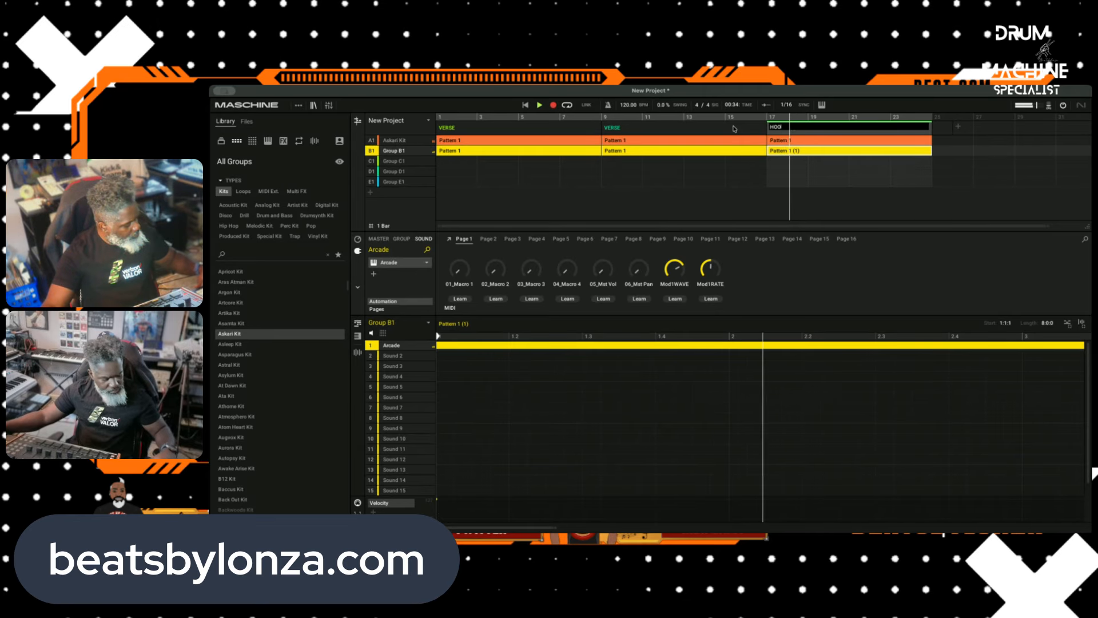
type("K")
left_click(772, 179)
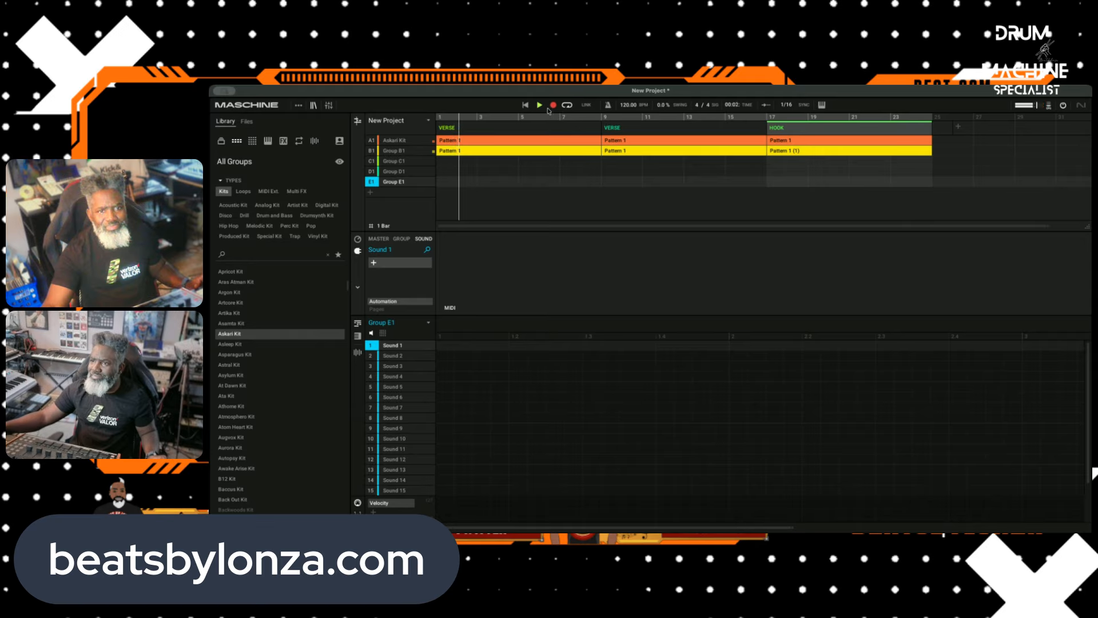
Step: Browse the Bass Synth sounds in the library and load Big Guy on Sound 1 of Group C1
left_click(401, 161)
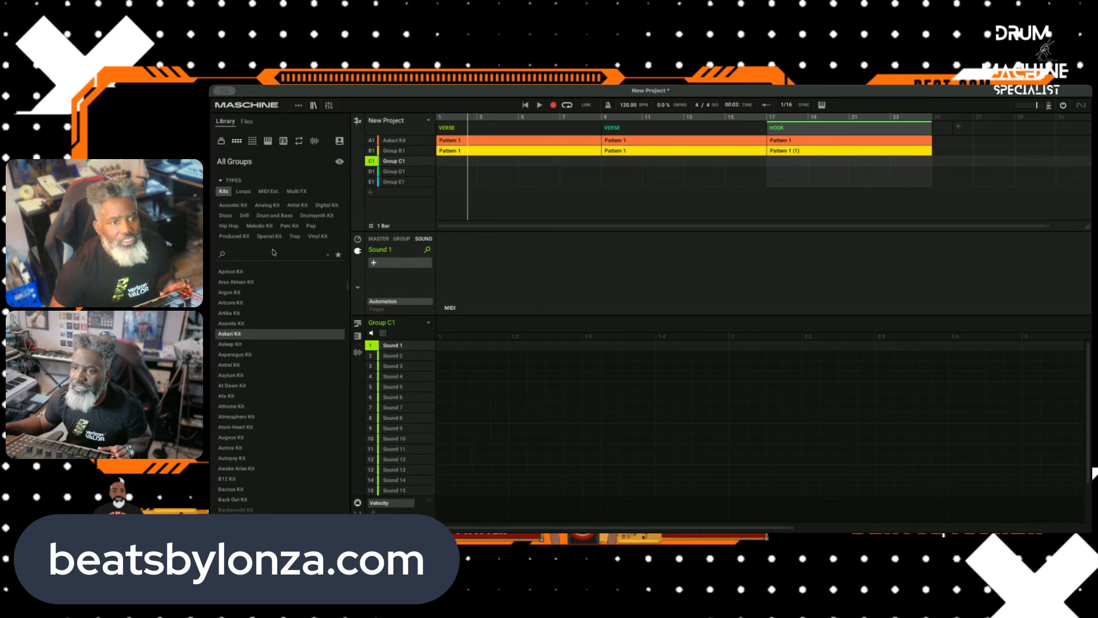
left_click(240, 142)
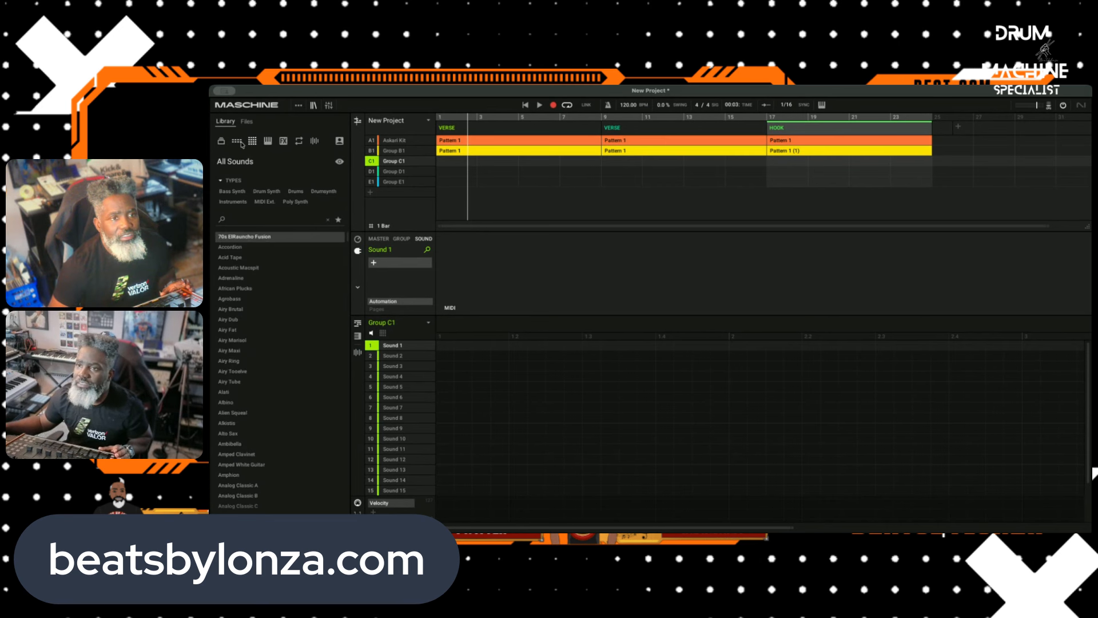
left_click(240, 193)
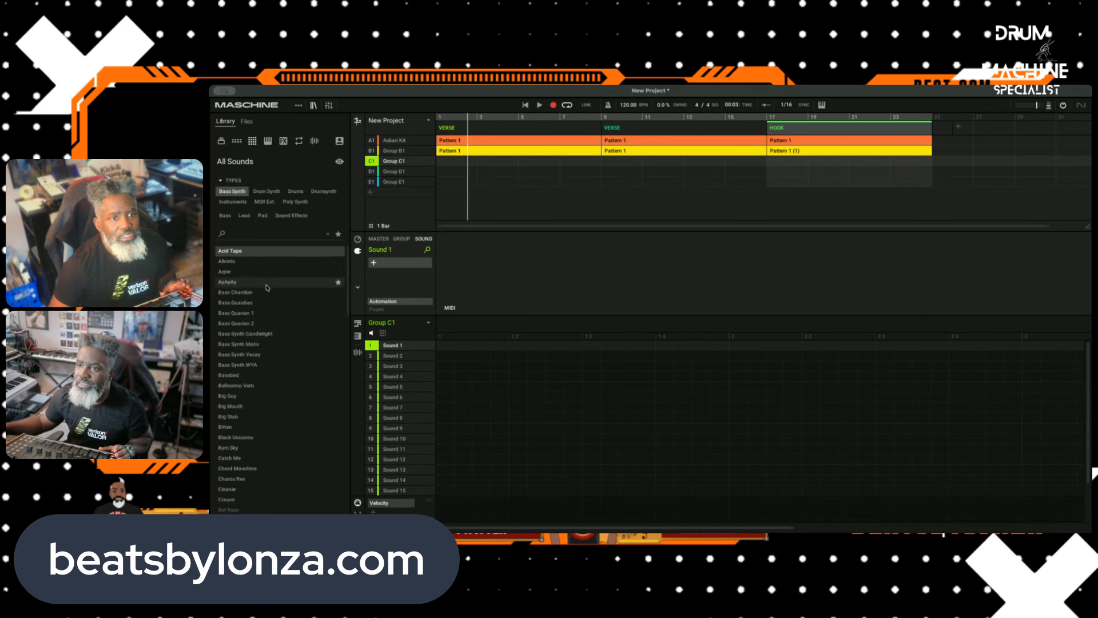
left_click(254, 302)
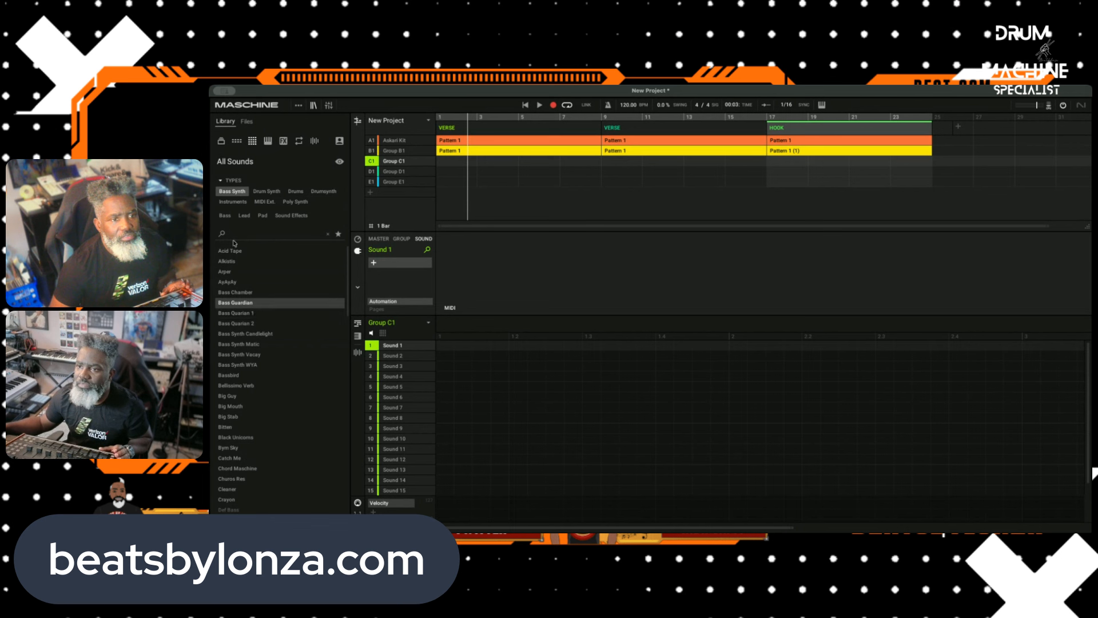
left_click(231, 260)
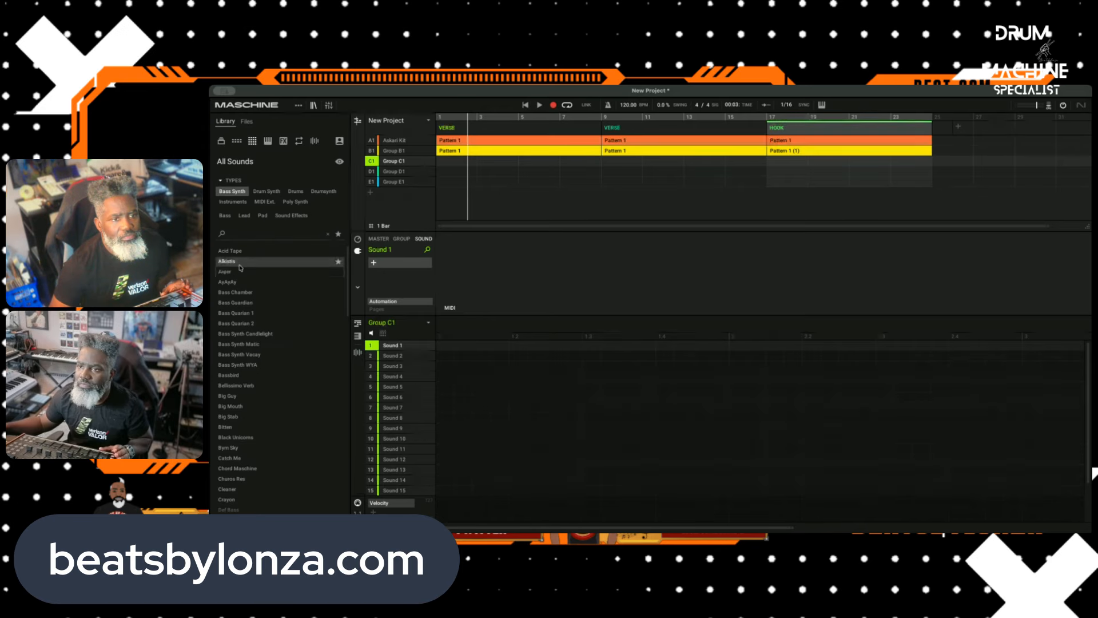
left_click(268, 338)
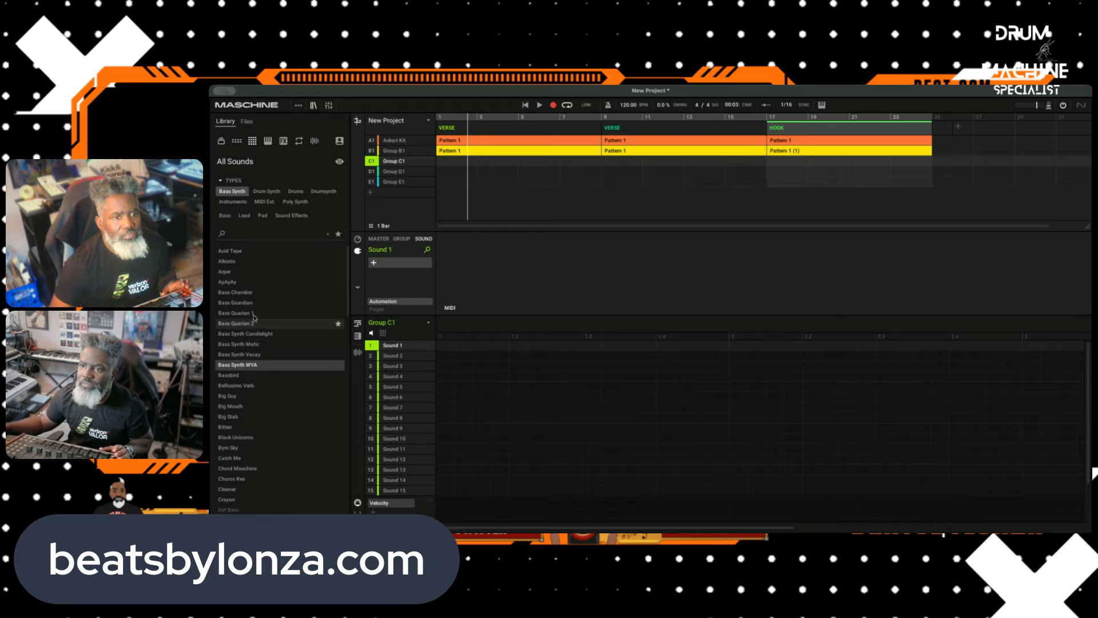
left_click(255, 354)
left_click(251, 397)
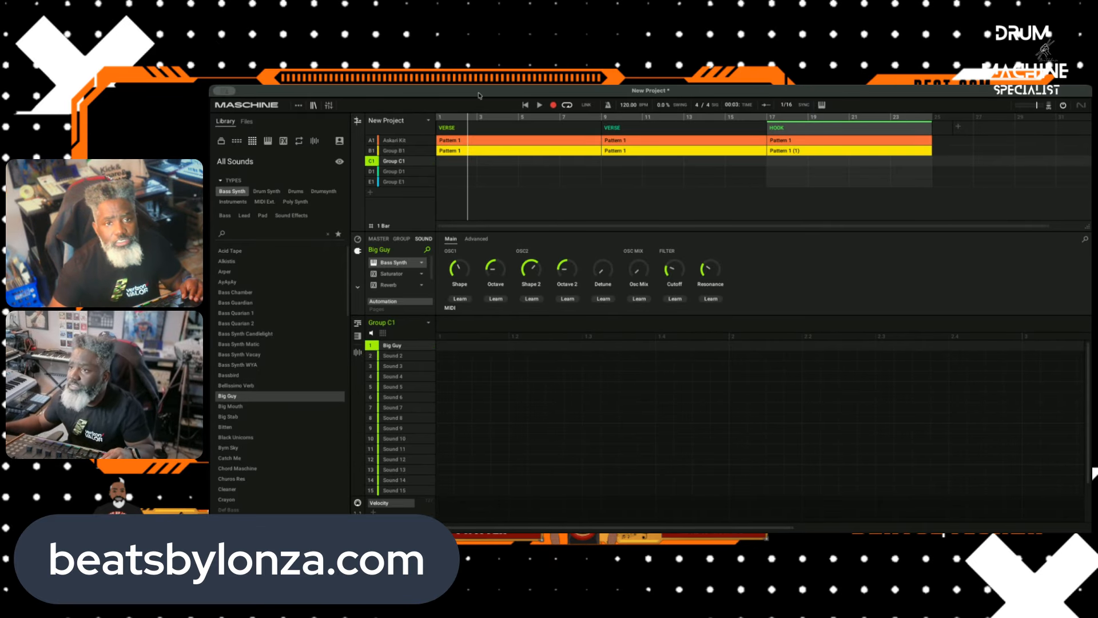
Step: Try recording a Big Guy bass part in Group C1 over the two VERSE scenes, and undo the recording
left_click(537, 106)
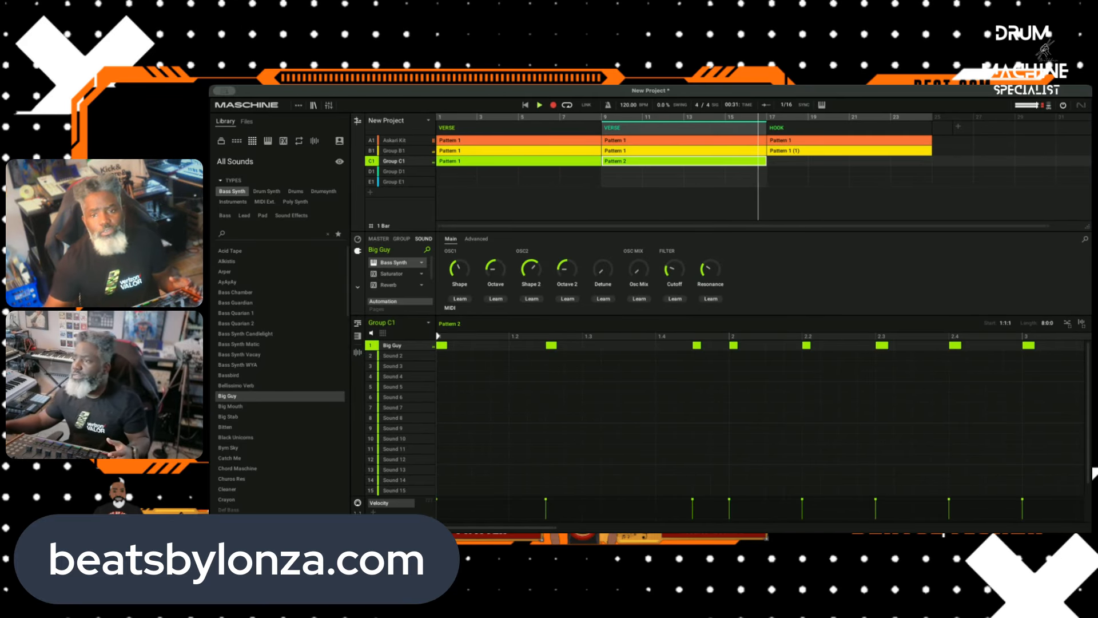
left_click(539, 107)
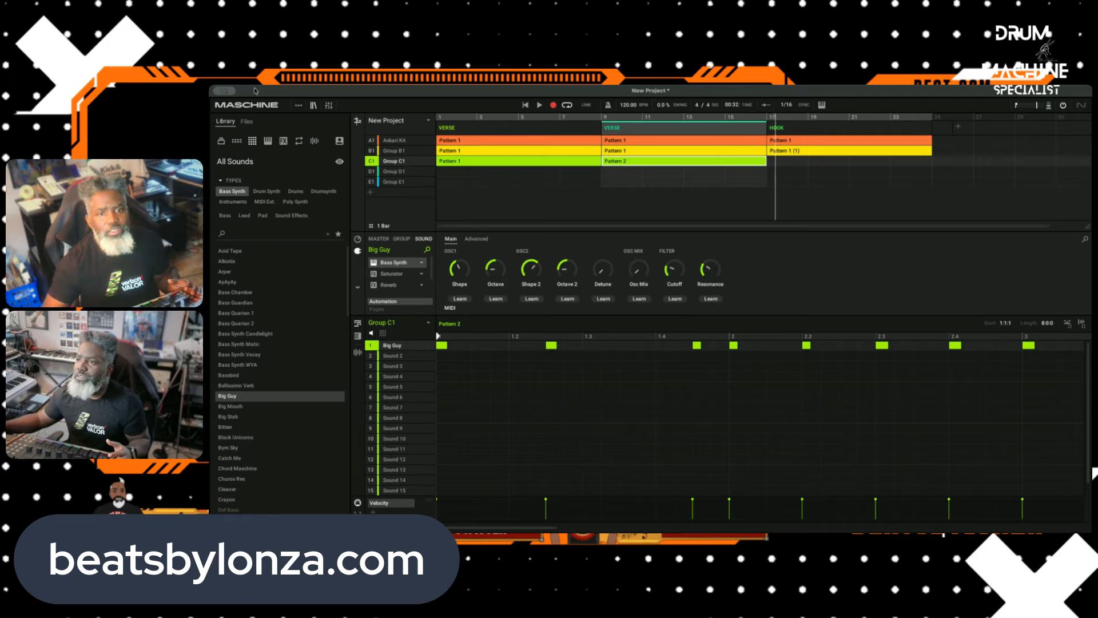
key("super+z")
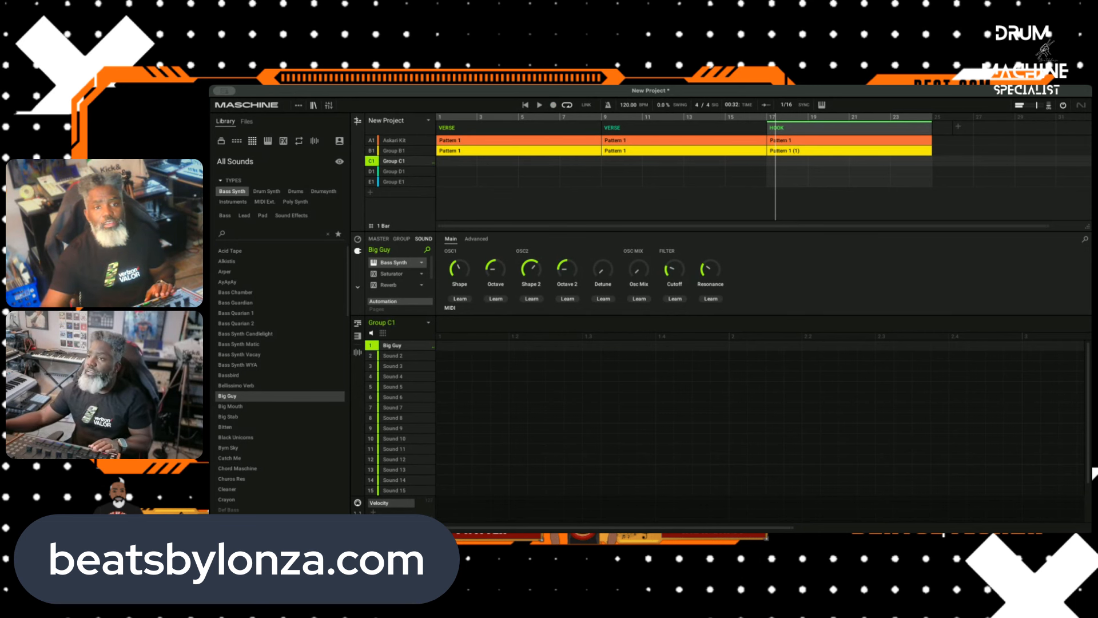
Step: Play back the arrangement with Group B1 selected, listening to the second VERSE and the transition into the HOOK
left_click(540, 105)
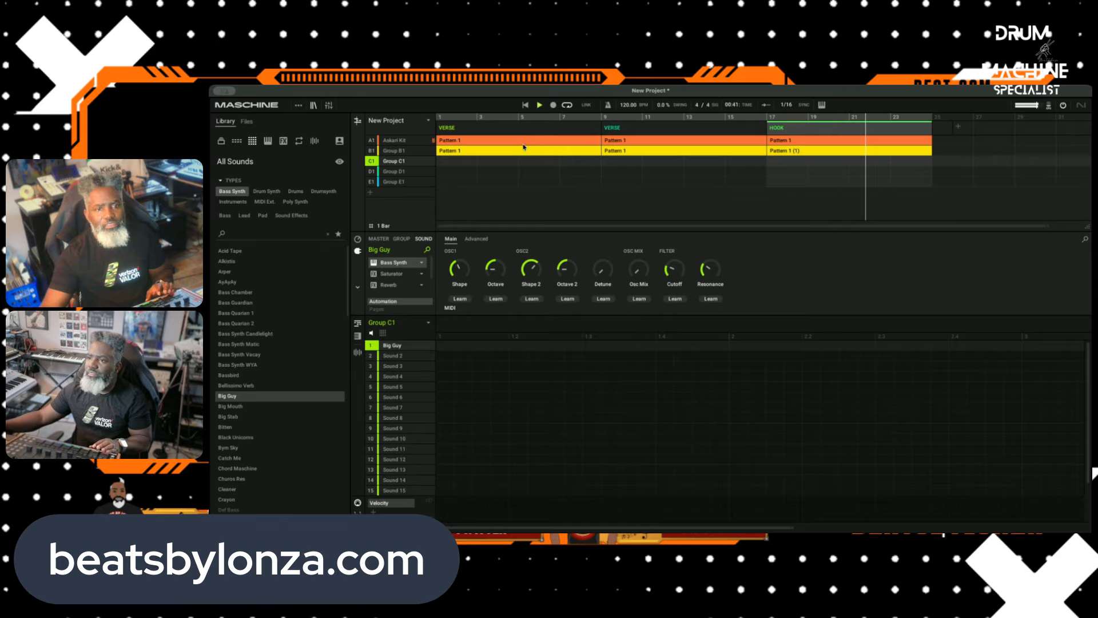
left_click(406, 151)
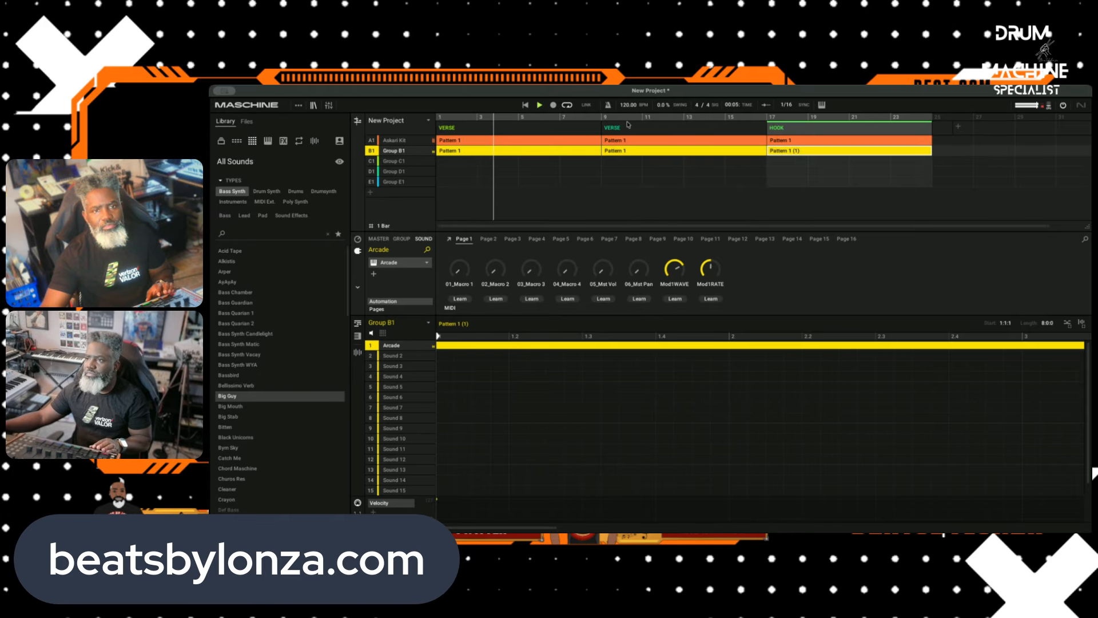
left_click(609, 117)
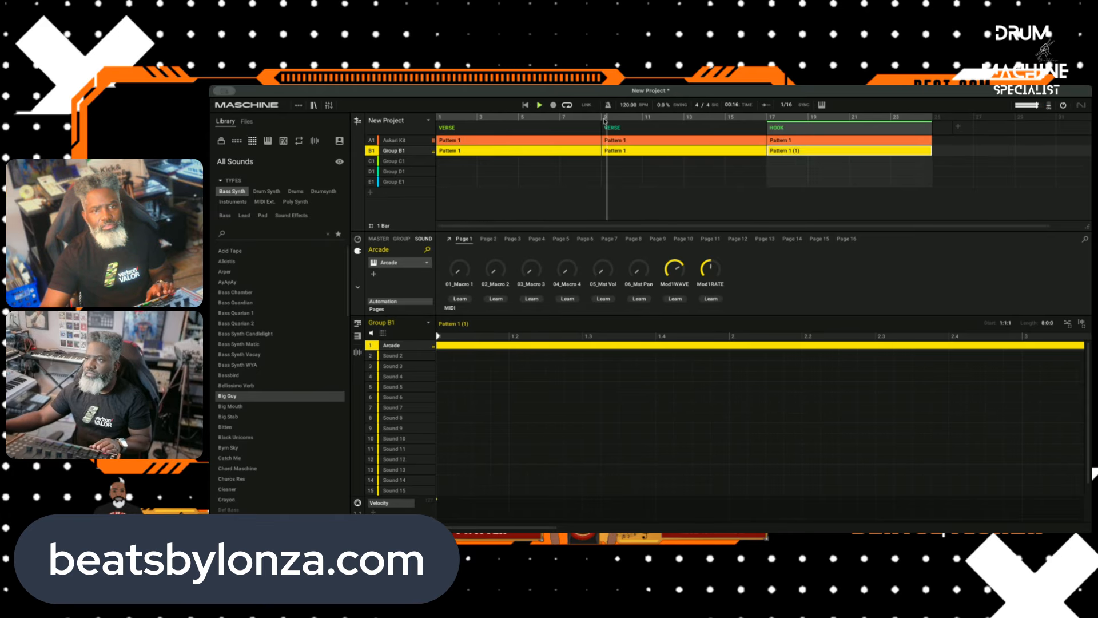
left_click(753, 117)
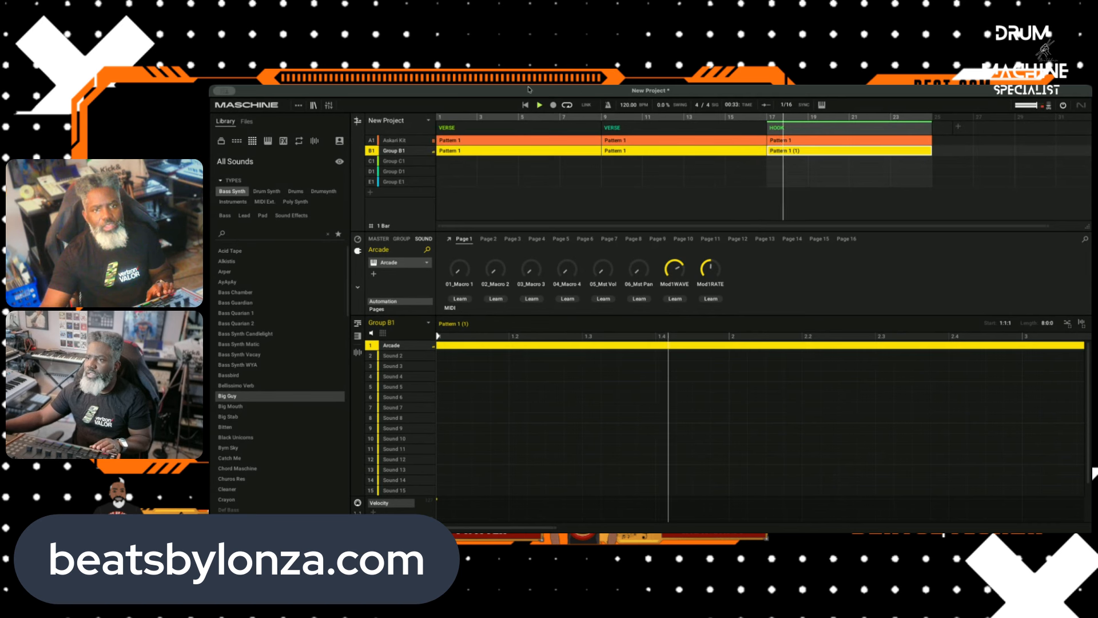
key("space")
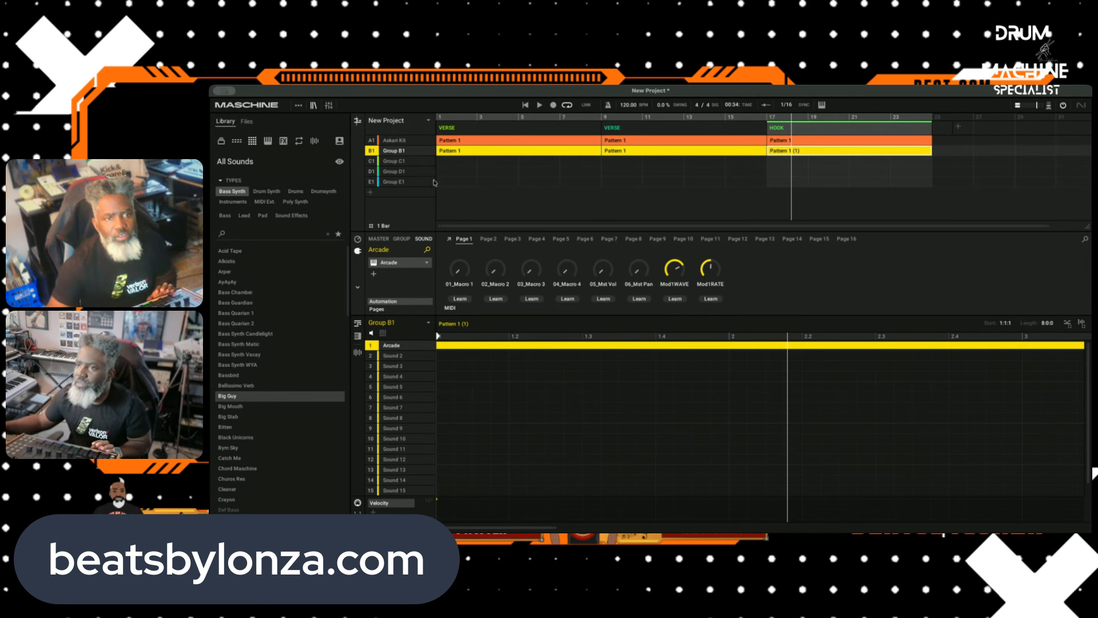
Step: Audition other Bass Synth sounds for Sound 1 of Group C1, including Gala, G7 and Float, and load Glide Flow
left_click(400, 164)
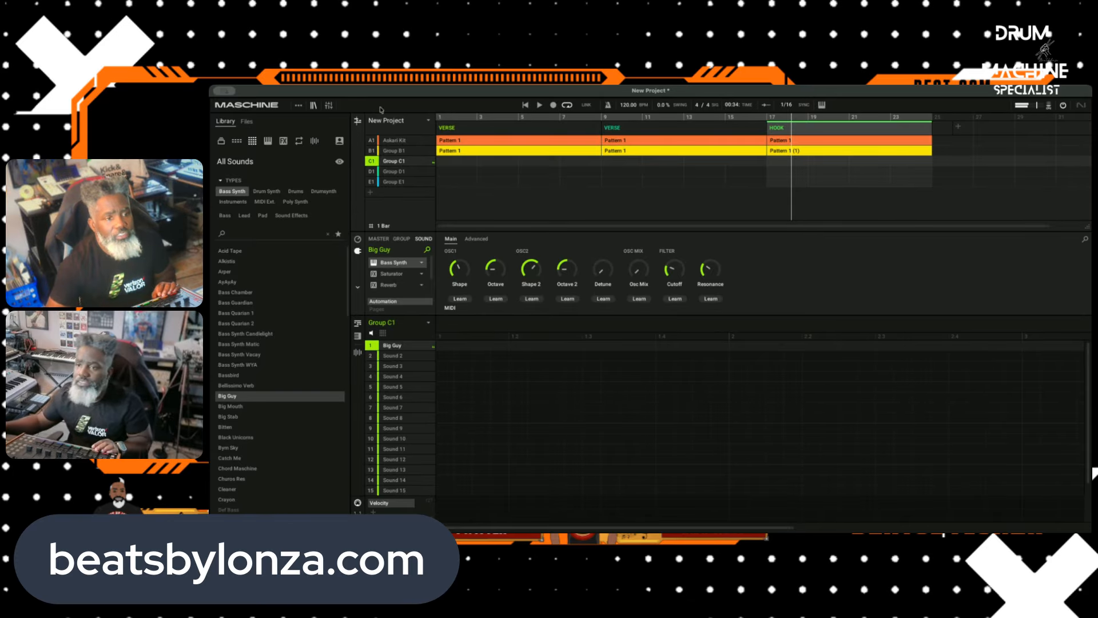
scroll(250, 343, "down", 10)
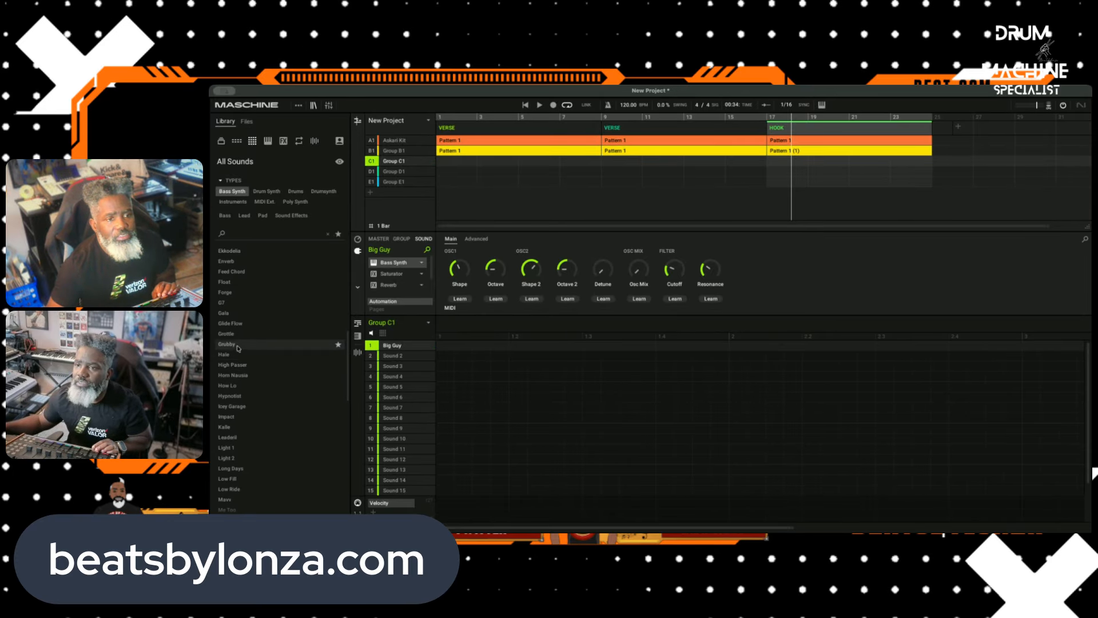
left_click(249, 326)
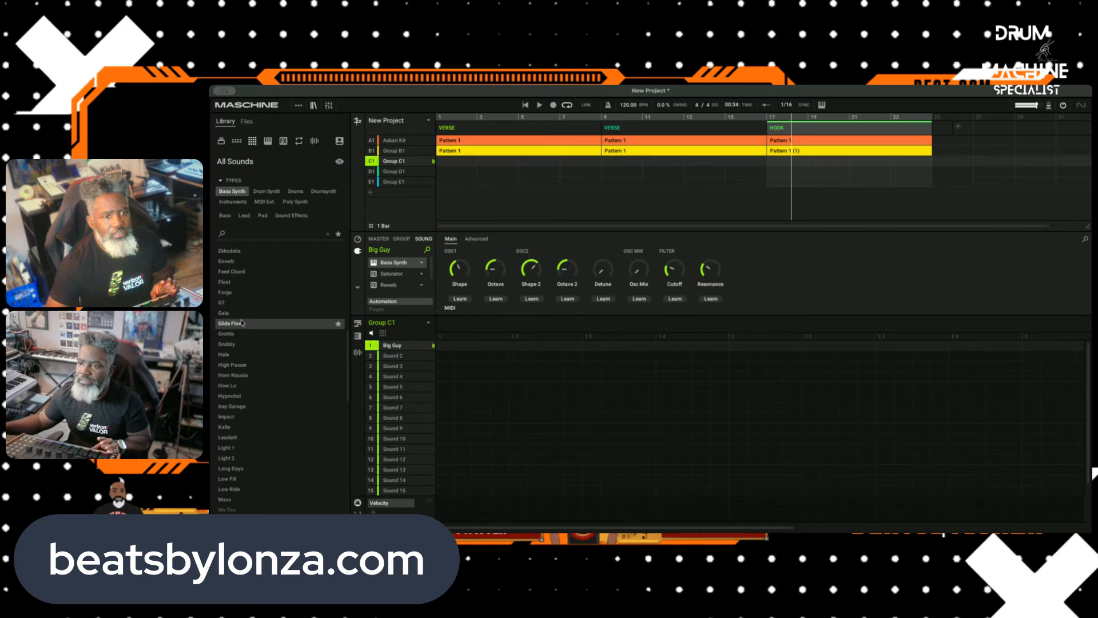
left_click(243, 316)
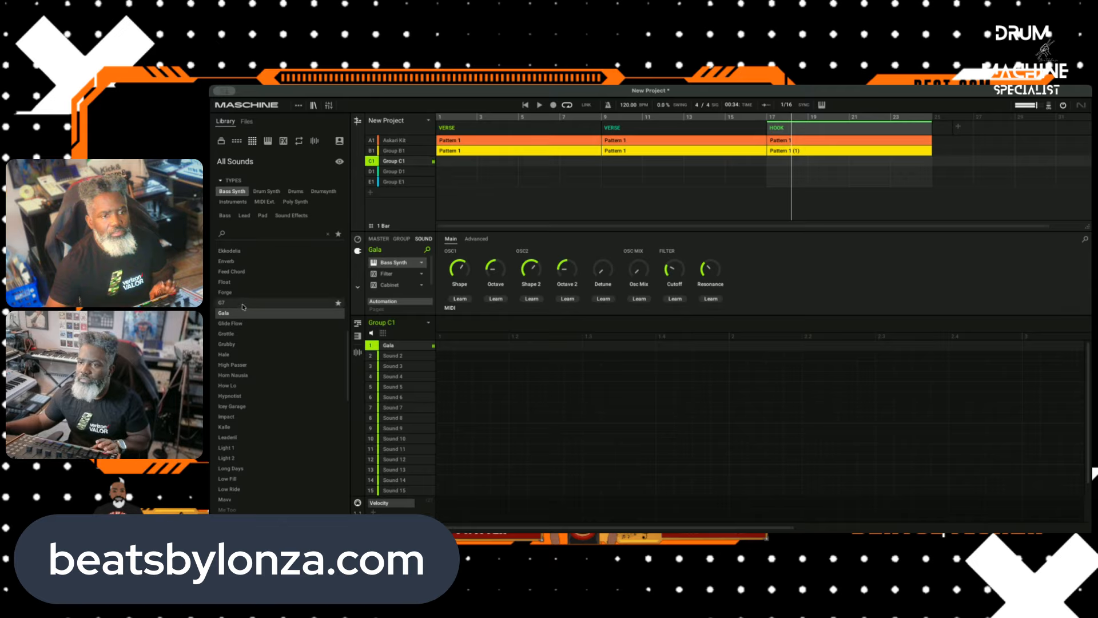
left_click(243, 305)
left_click(241, 293)
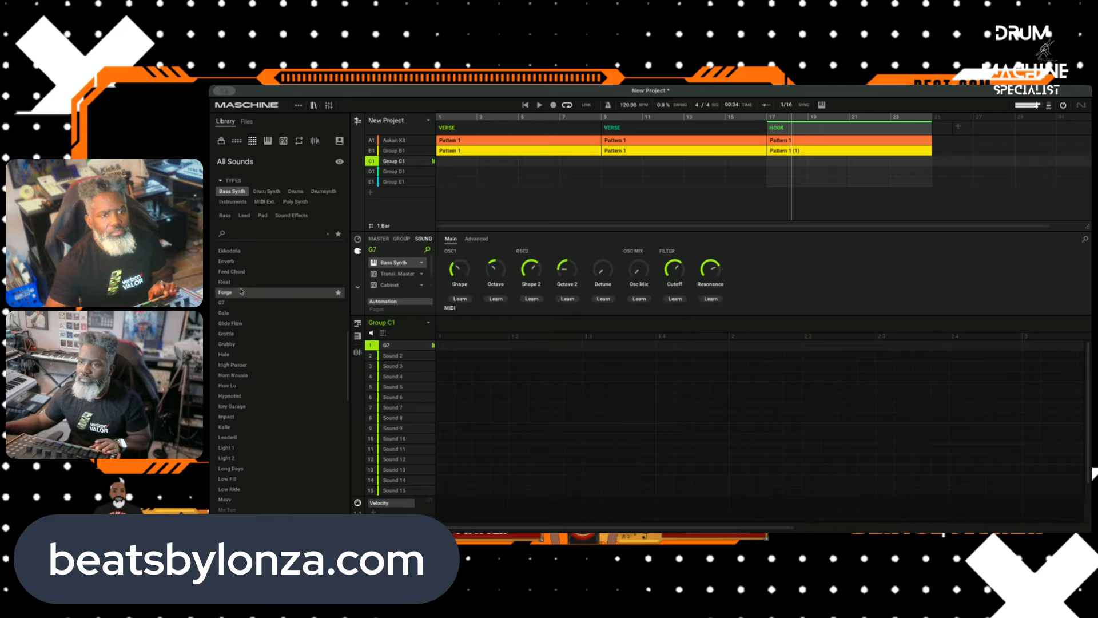
left_click(243, 282)
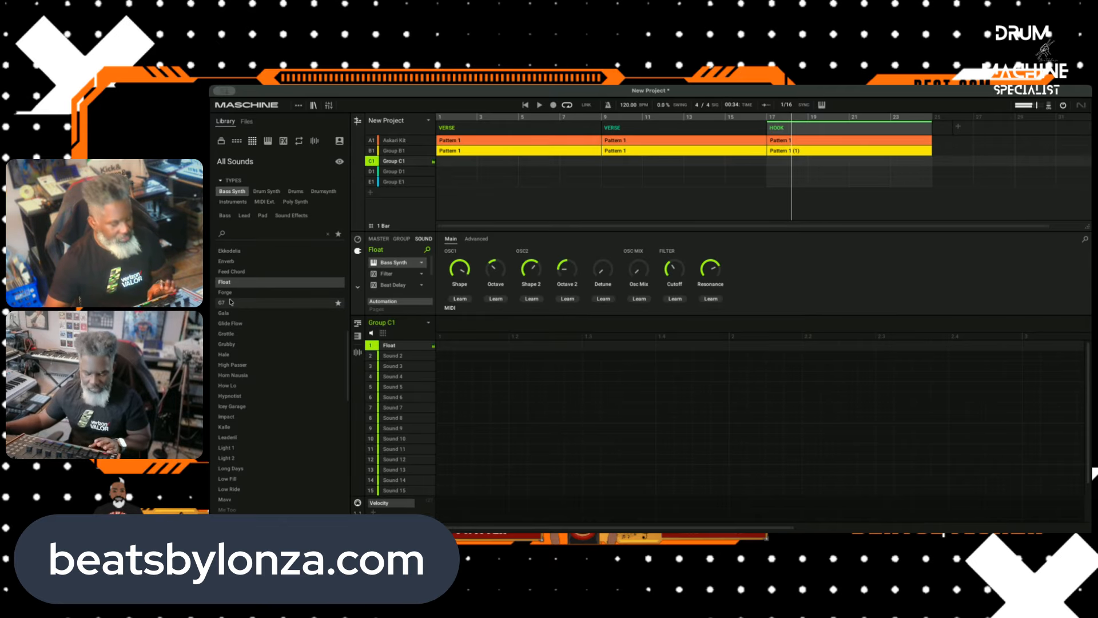
double_click(250, 324)
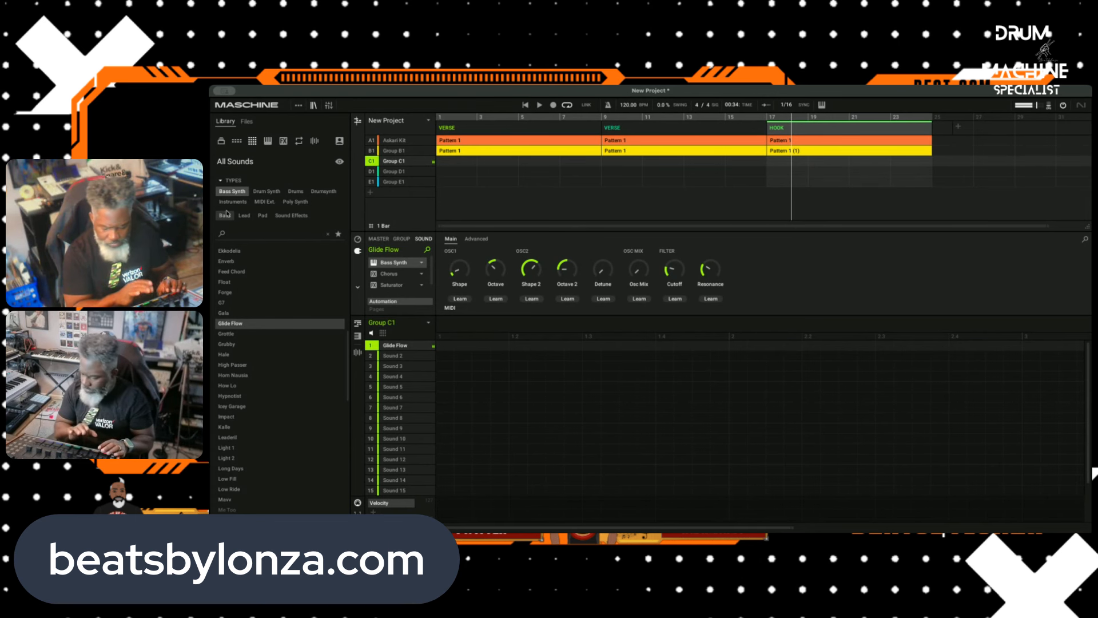
Step: Play the arrangement and record the Glide Flow bass in Group C1 across the VERSE scenes from the song start
left_click(537, 106)
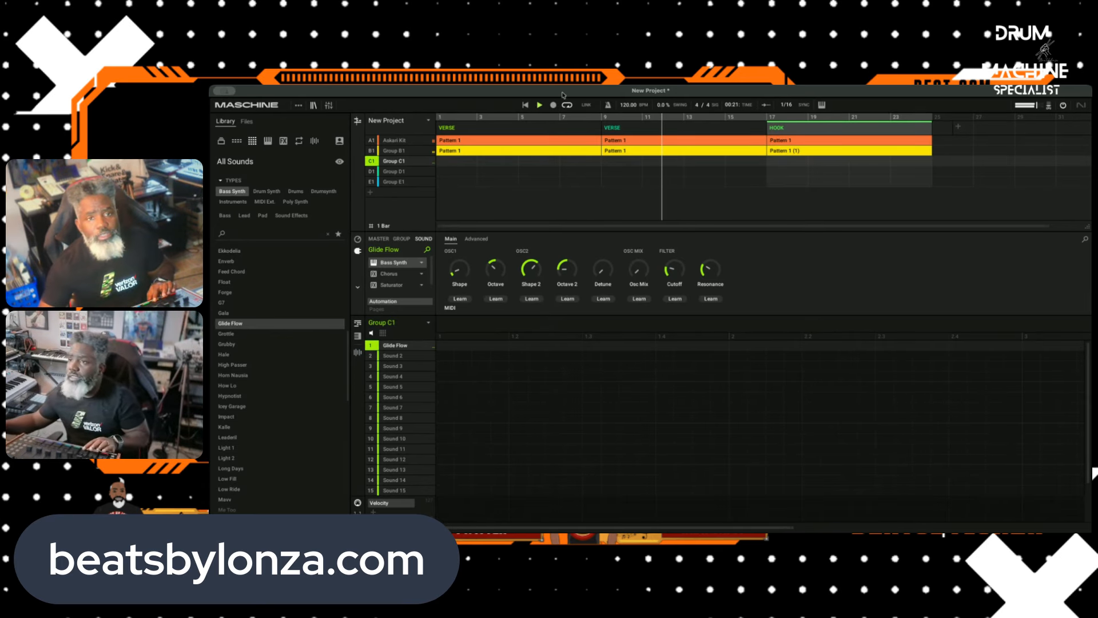
left_click(553, 106)
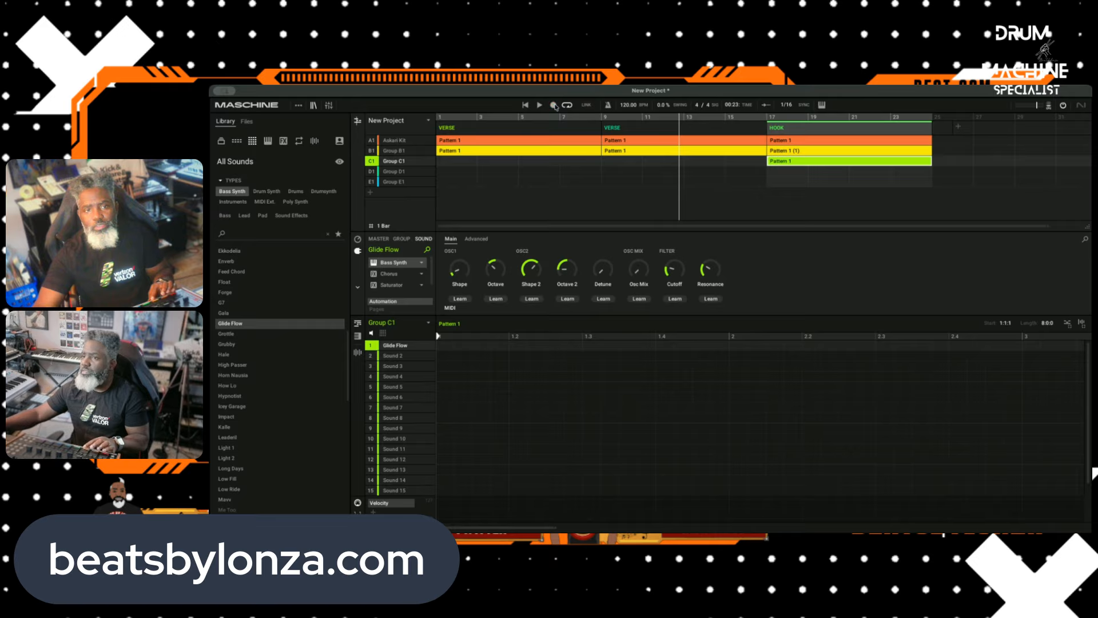
left_click(526, 105)
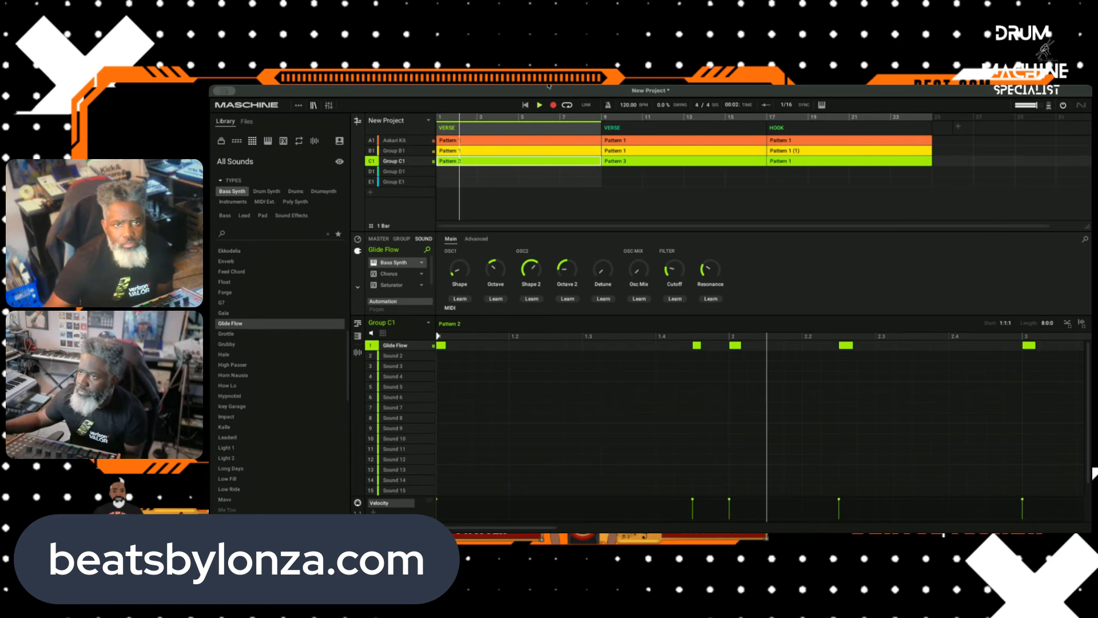
left_click(539, 105)
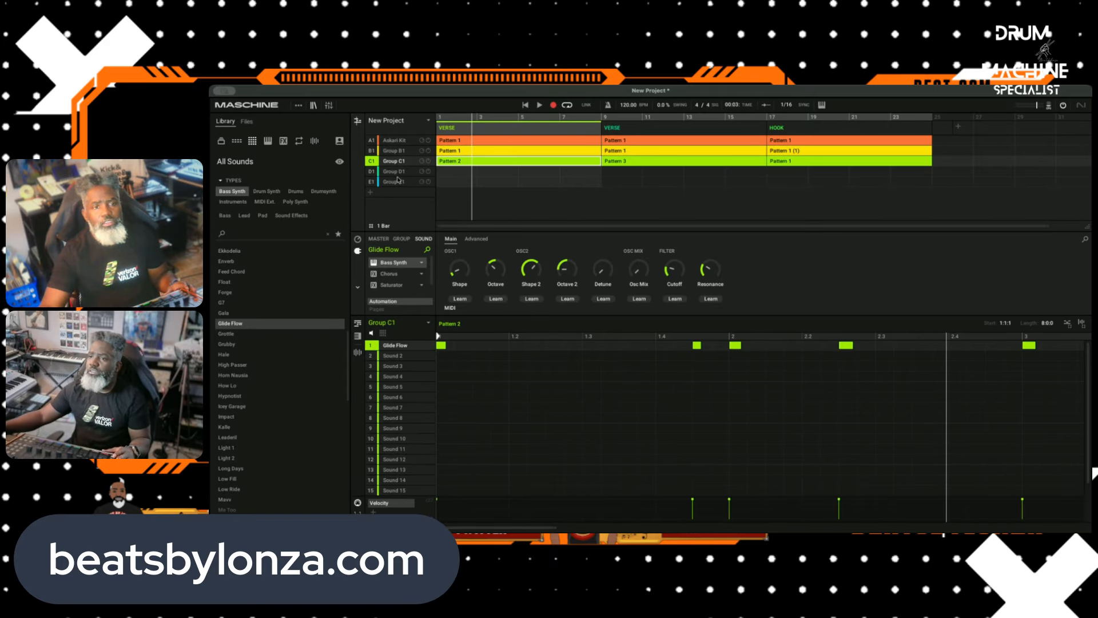
Step: Load Output's Arcade VST3 plug-in on Sound 2 of Group C1 and record a sustained note into Pattern 2
left_click(393, 356)
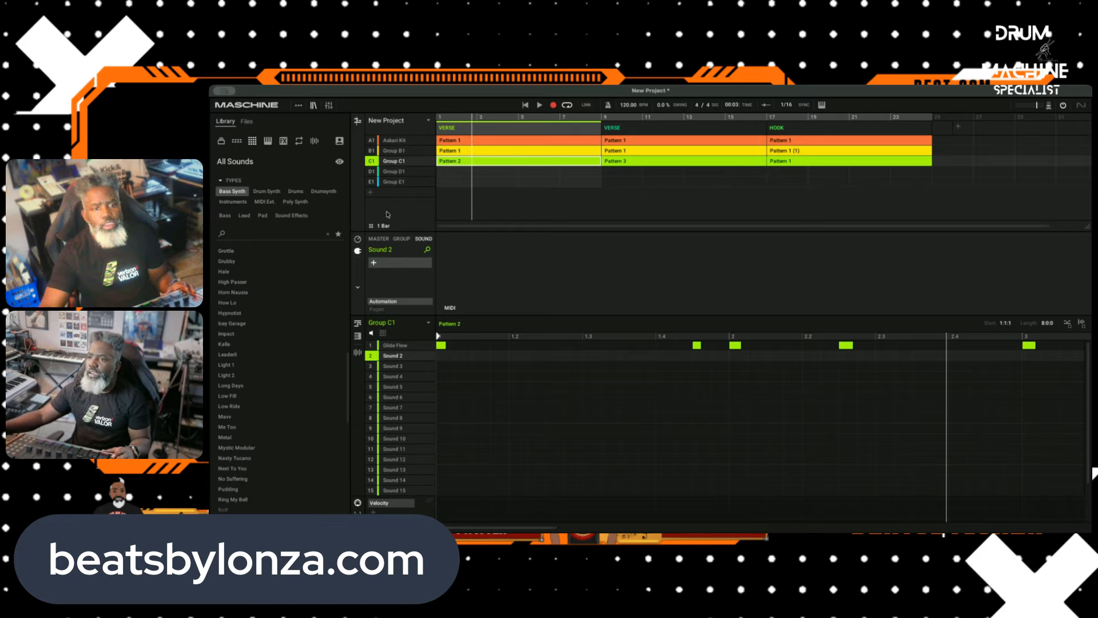
left_click(375, 262)
mouse_move(411, 303)
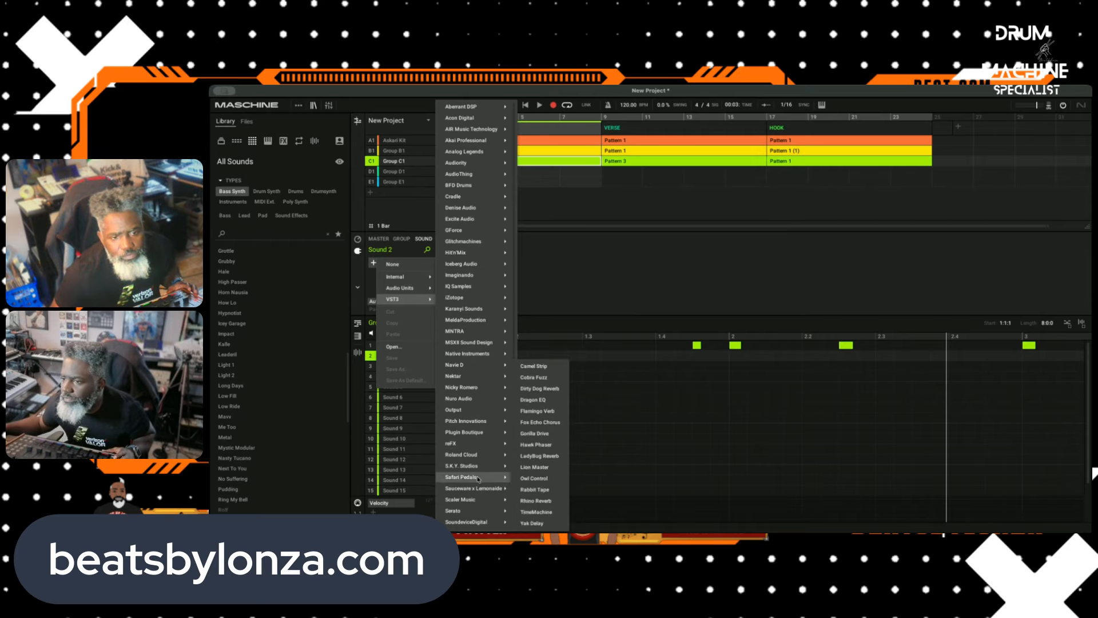
mouse_move(505, 368)
mouse_move(488, 409)
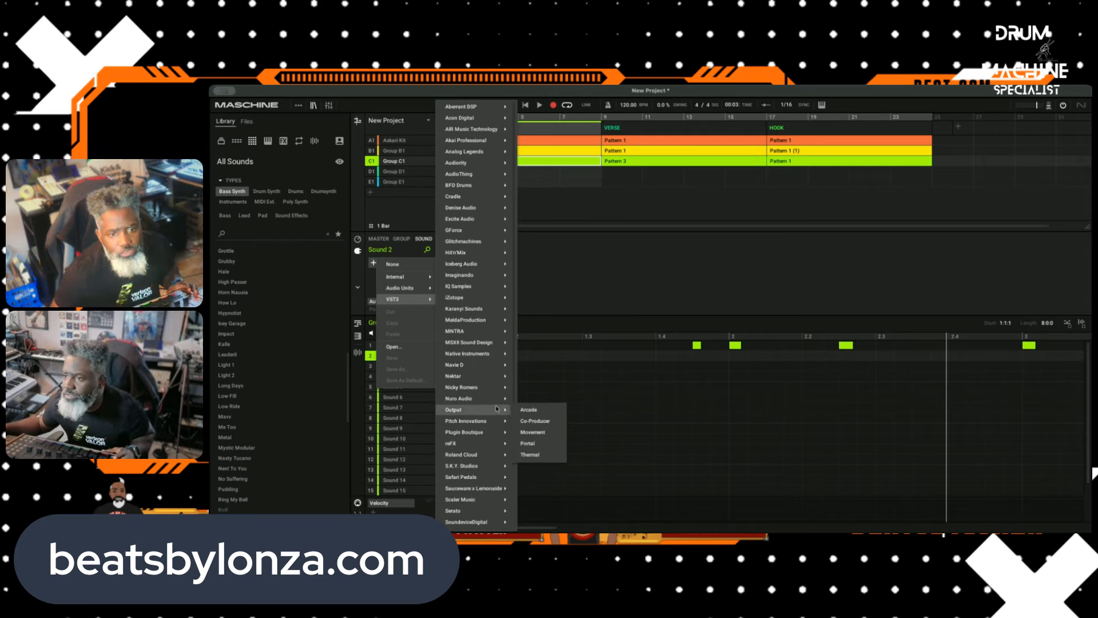
left_click(529, 410)
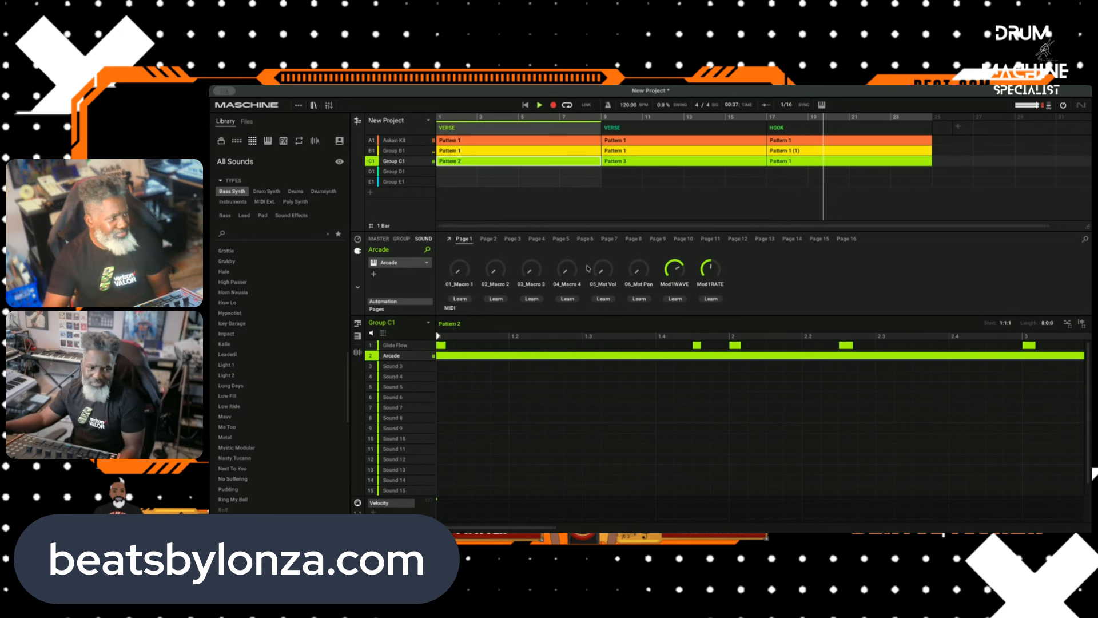
mouse_move(601, 265)
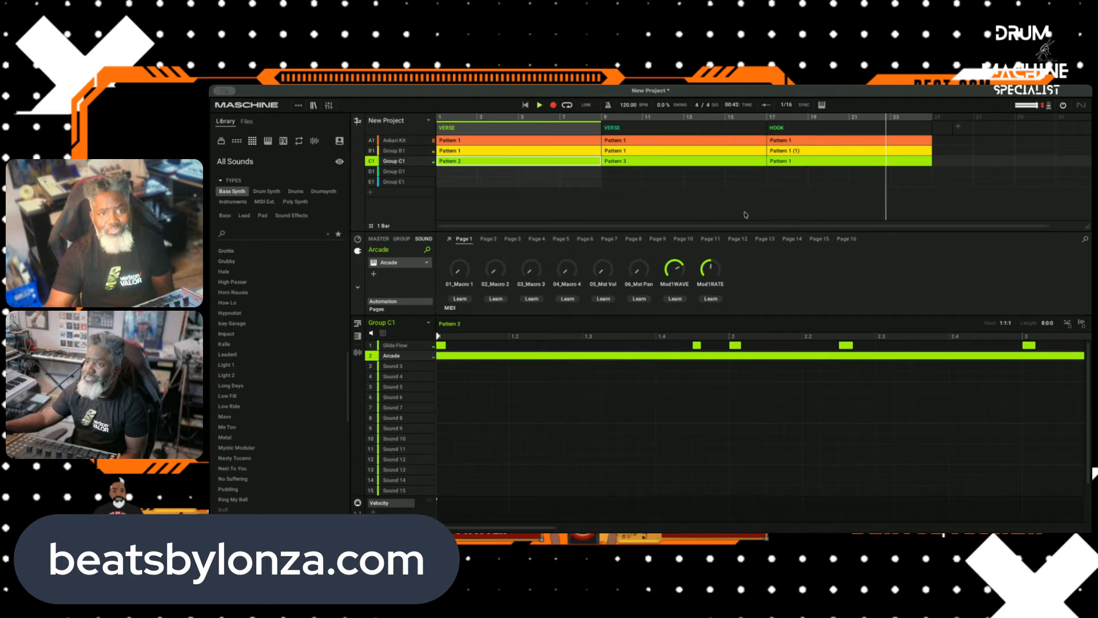
Step: Duplicate the first VERSE scene, and duplicate the Askari Kit's Pattern 1 within the original scene
right_click(471, 129)
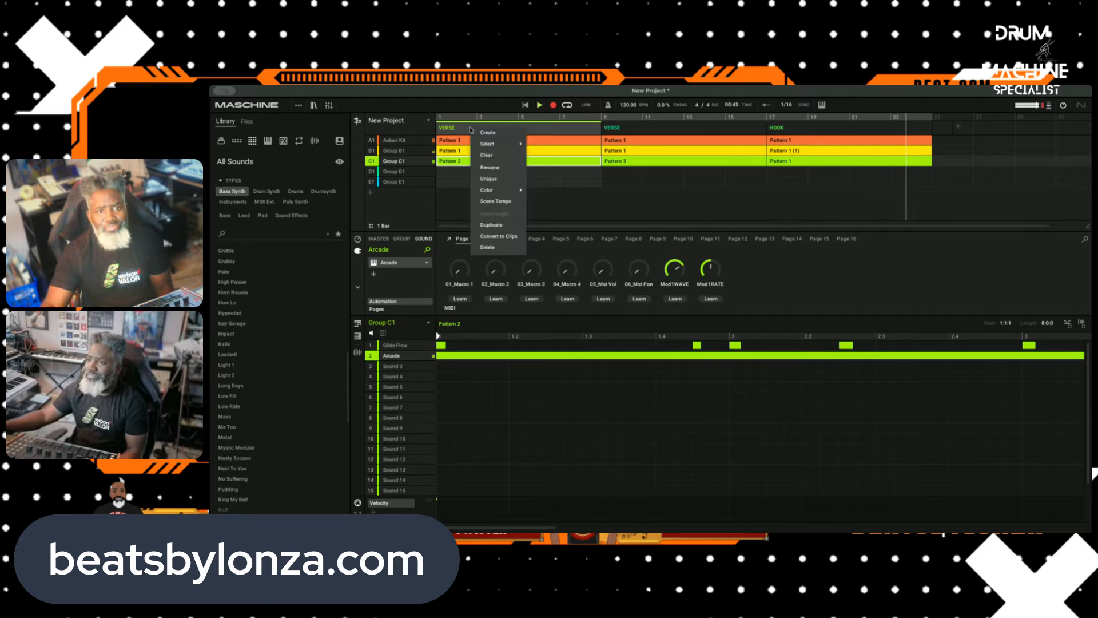
left_click(480, 218)
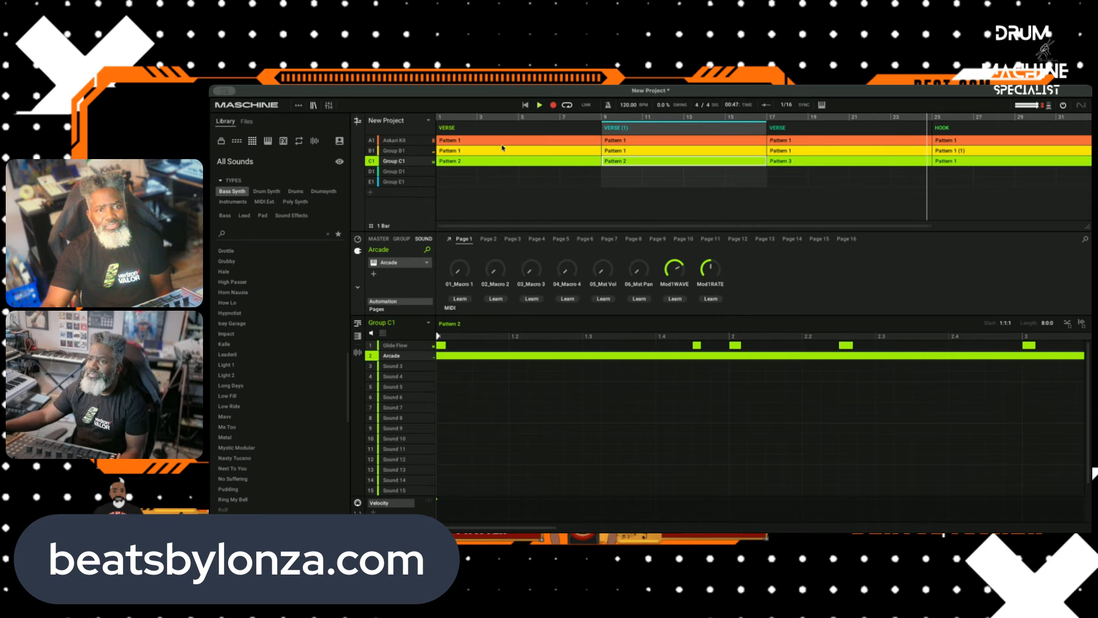
left_click(455, 141)
right_click(457, 140)
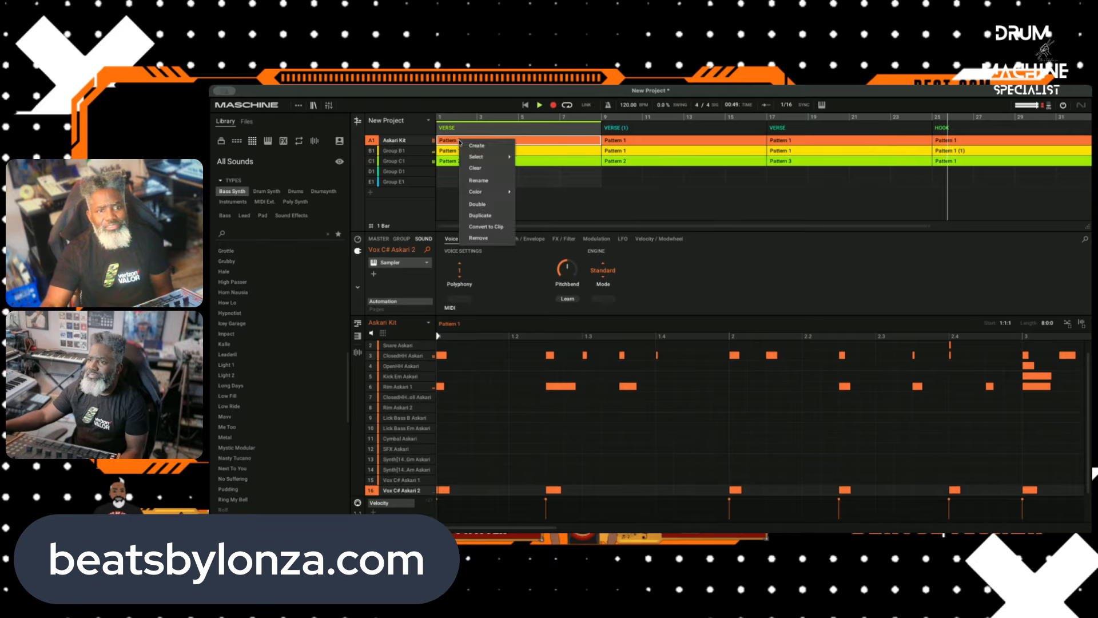
left_click(480, 215)
Step: Mute the Askari Kit drum notes in Pattern 1 (1) of the first VERSE scene using the Mute tool
scroll(580, 408, "up", 1)
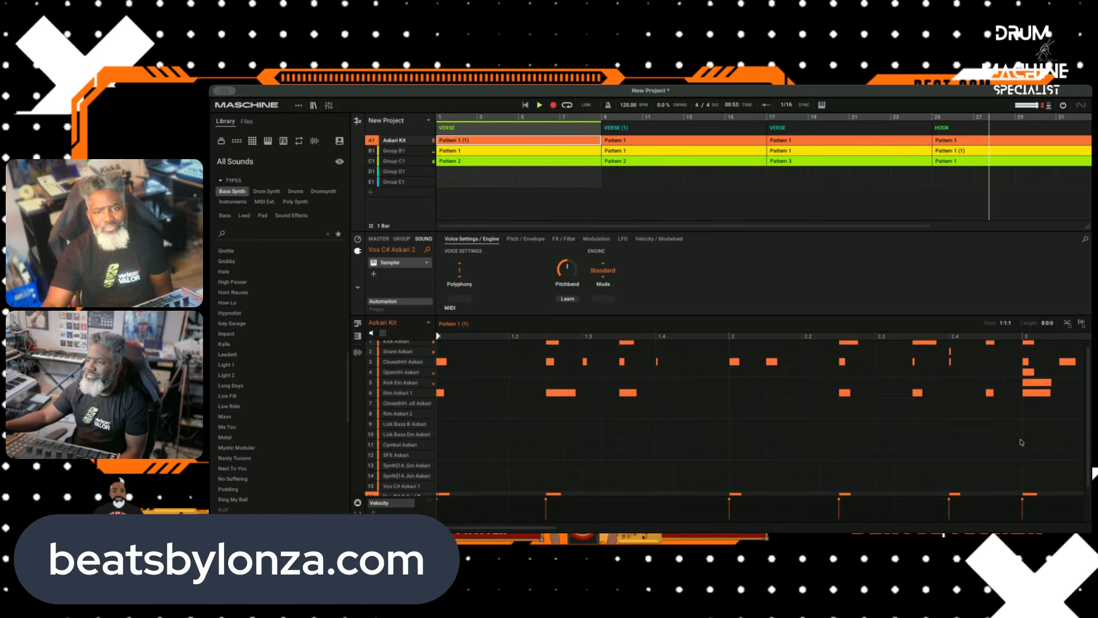
right_click(503, 378)
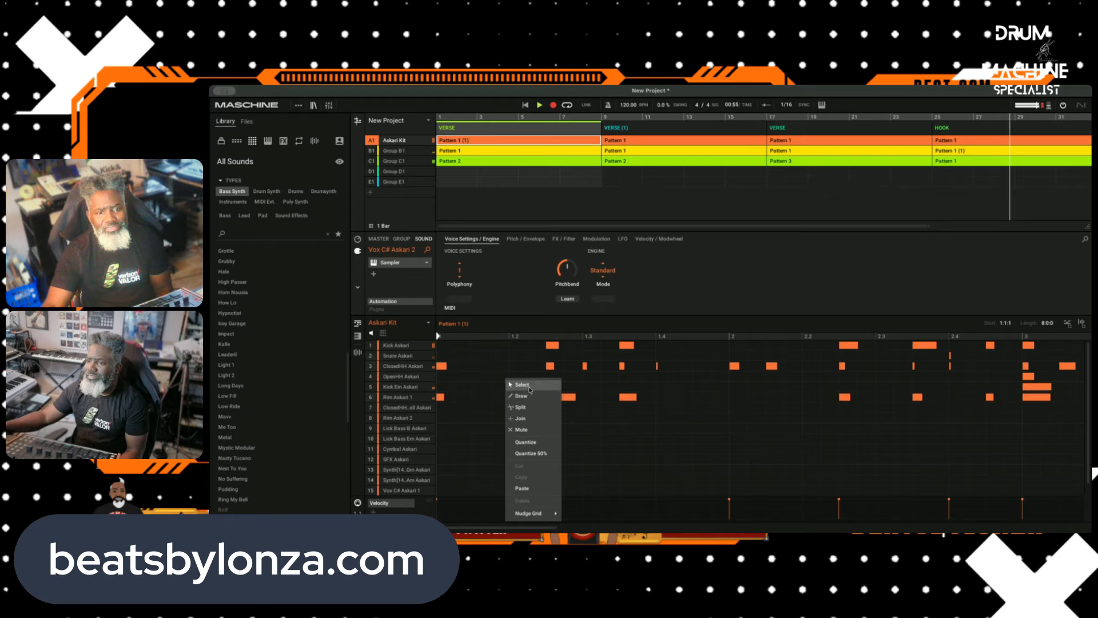
left_click(532, 386)
right_click(514, 383)
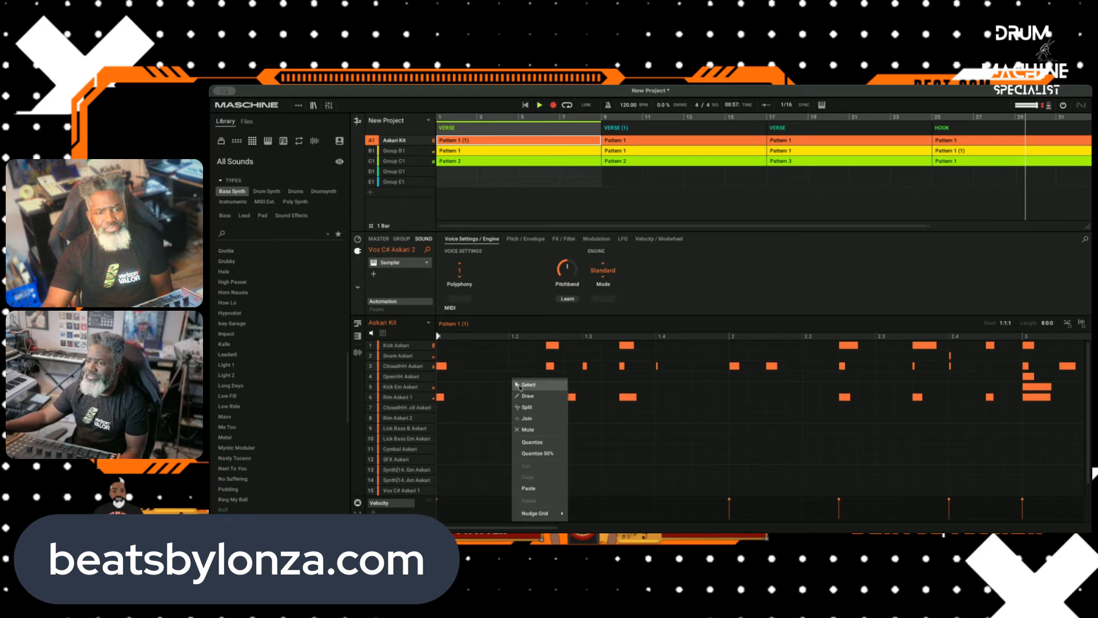
left_click(540, 427)
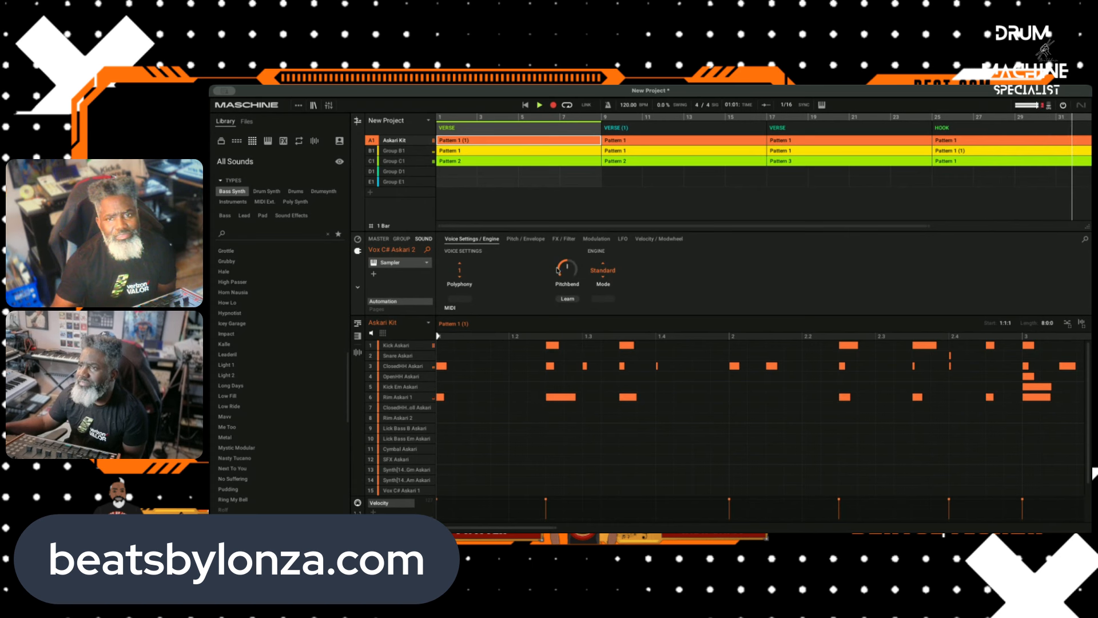
left_click(540, 105)
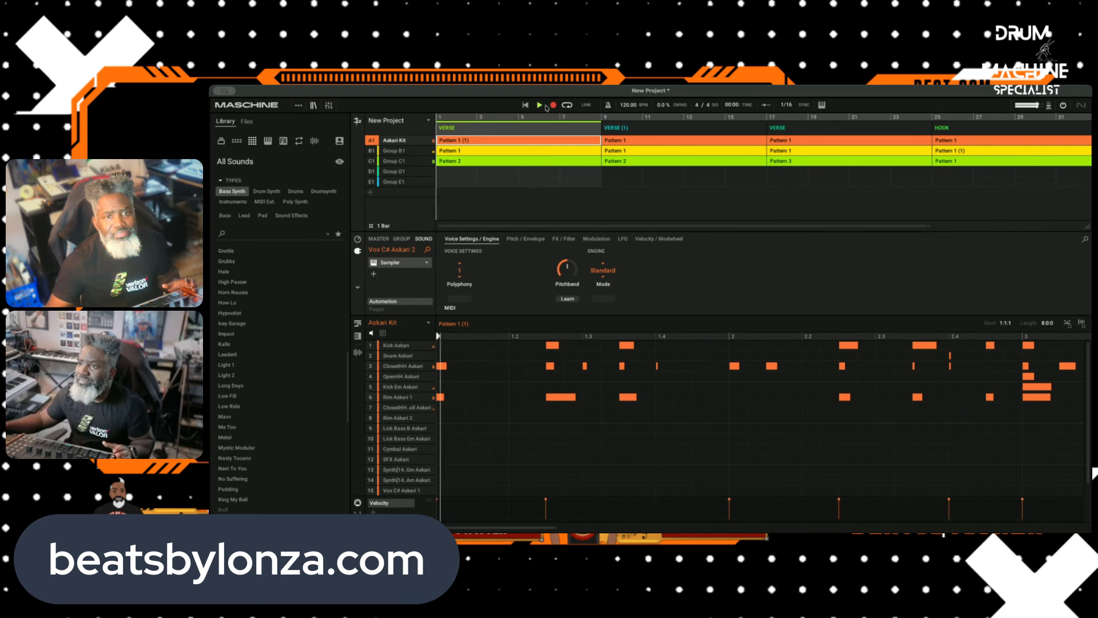
right_click(491, 375)
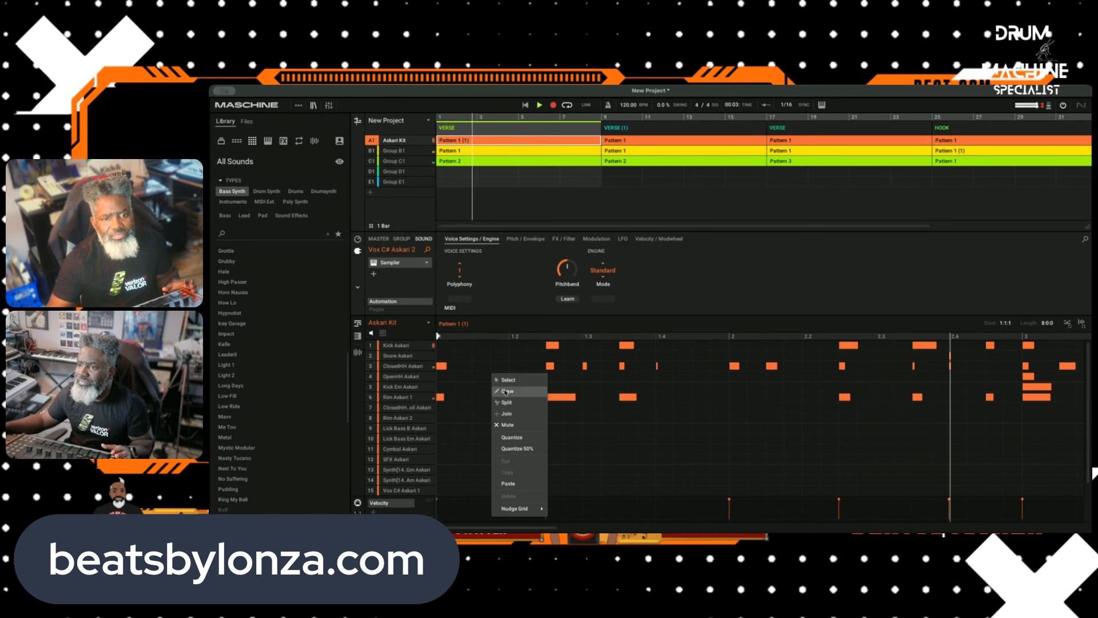
left_click(509, 426)
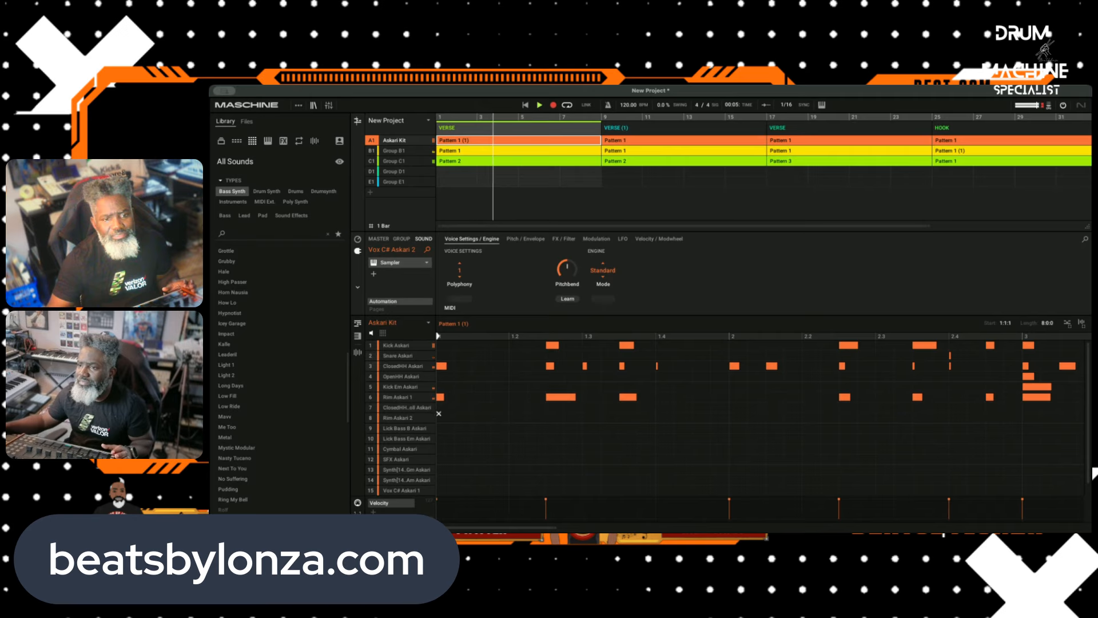
left_click_drag(439, 419, 1047, 318)
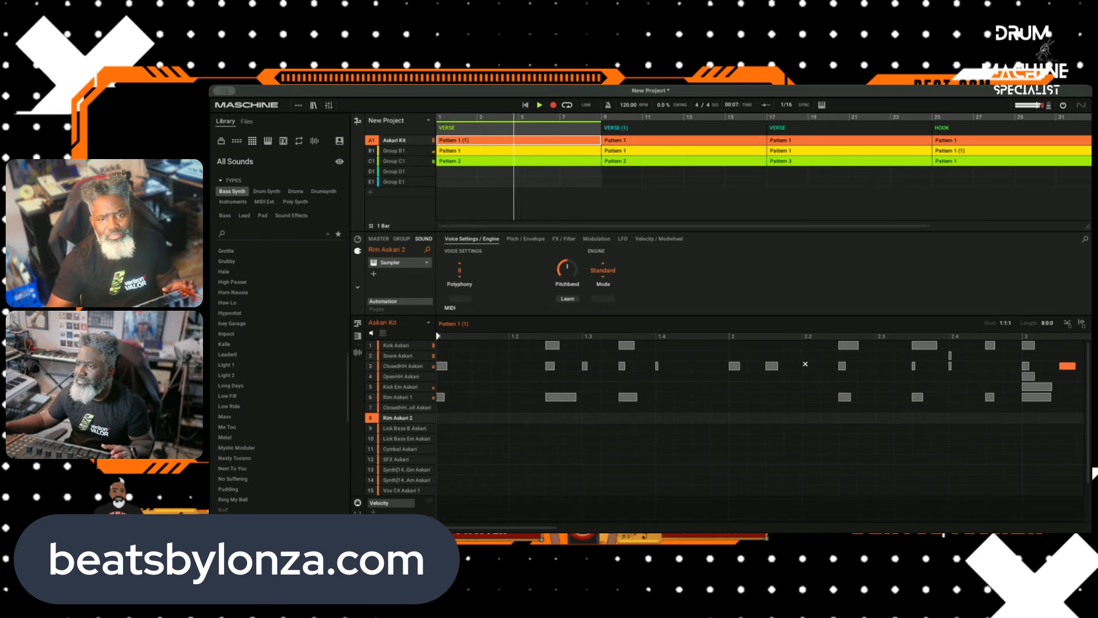
right_click(805, 363)
left_click(777, 366)
left_click(775, 366)
left_click(775, 366)
left_click(775, 366)
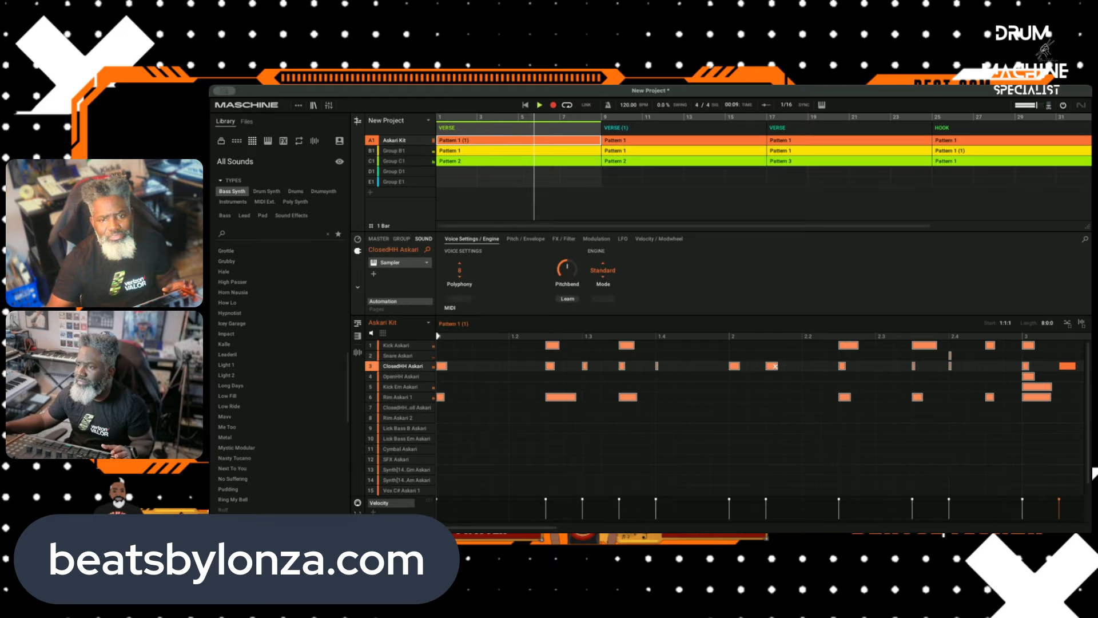
right_click(696, 346)
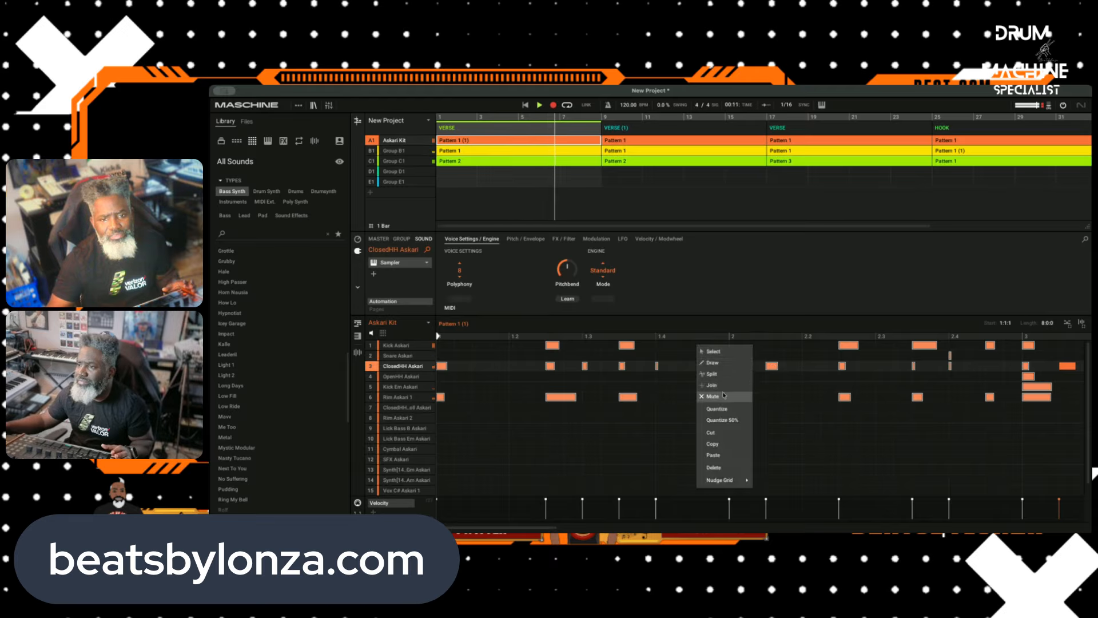
left_click(718, 394)
left_click(737, 367)
left_click(737, 367)
left_click(737, 367)
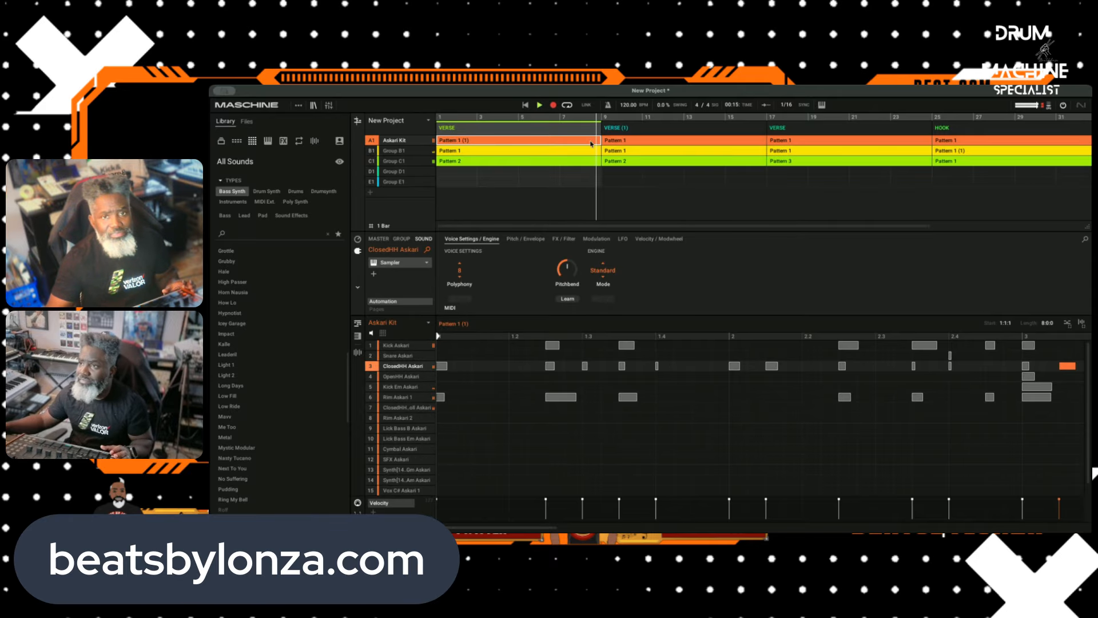
Step: Turn off recording and cut the Askari Kit notes from bars 1 and 2 up to the start of bar 3 in Pattern 1 (1)
left_click(551, 107)
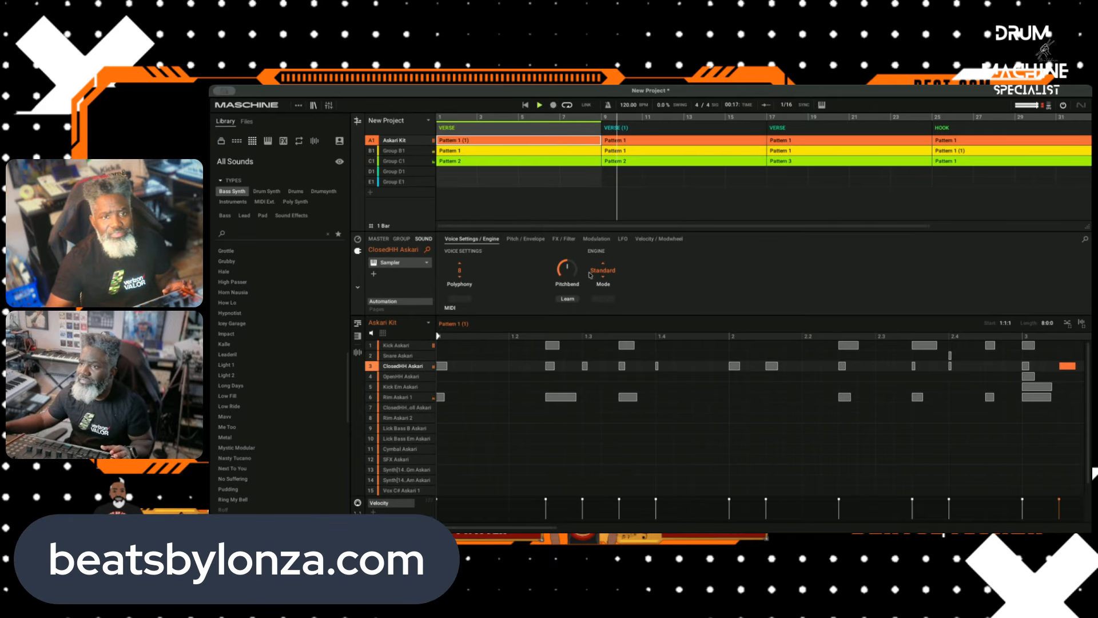
left_click(547, 345)
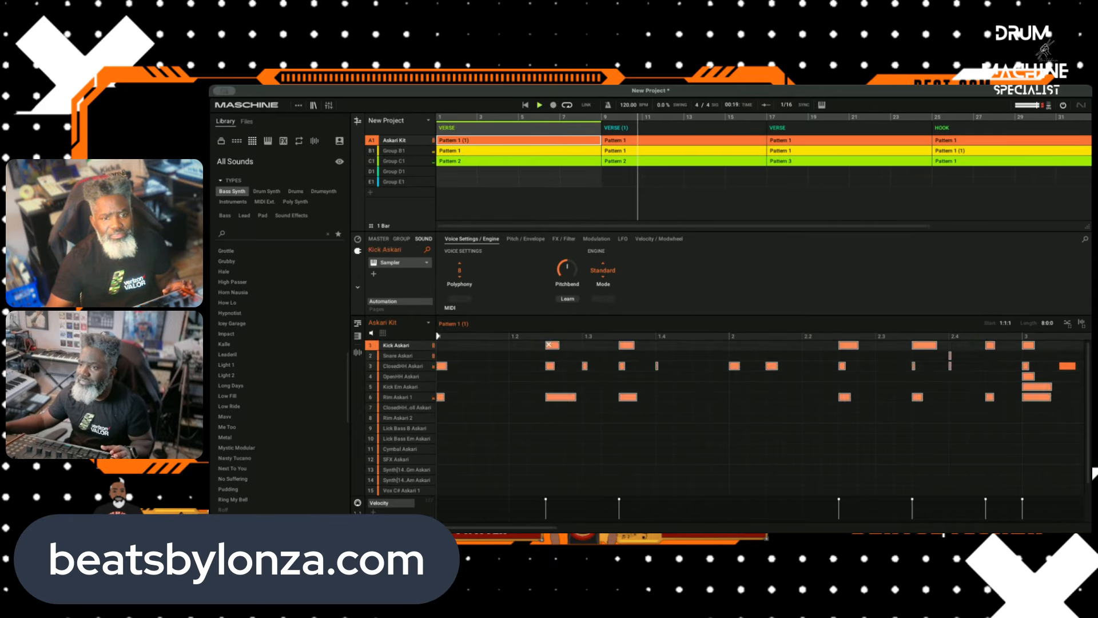
right_click(555, 399)
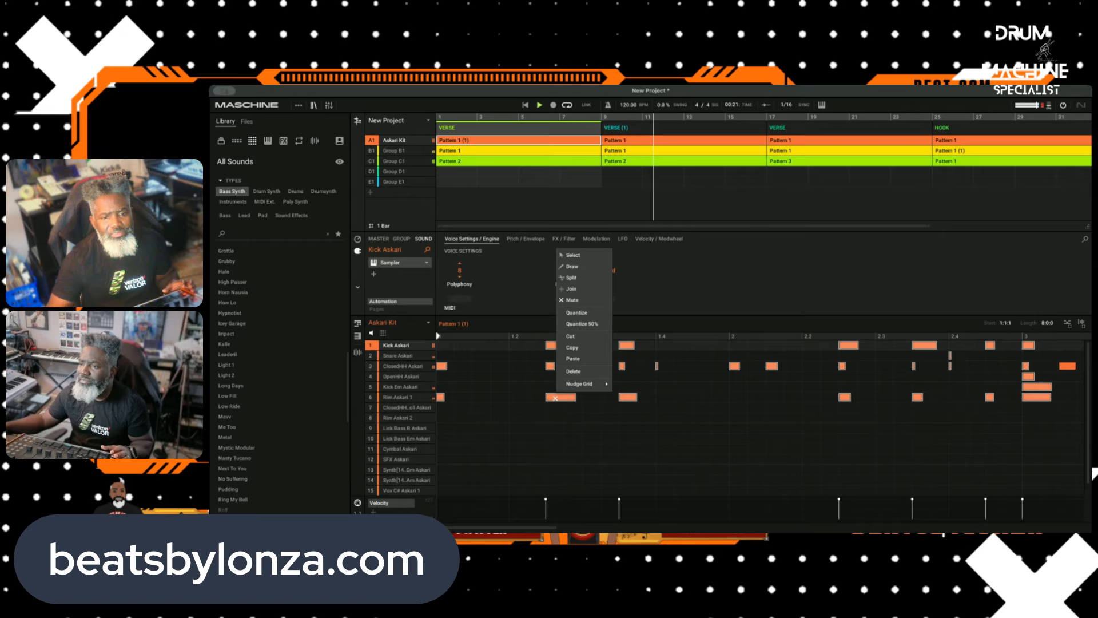
left_click(583, 346)
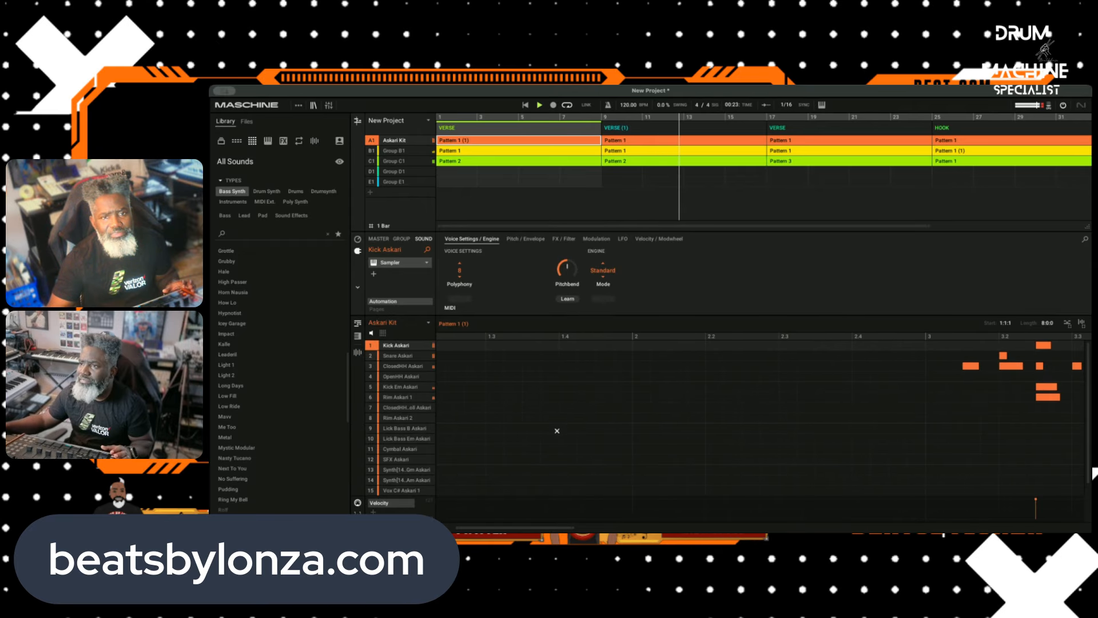
Step: Restart playback from the song start, and mute and cut the Askari Kit notes in bars 3 and 4 of Pattern 1 (1)
left_click(525, 105)
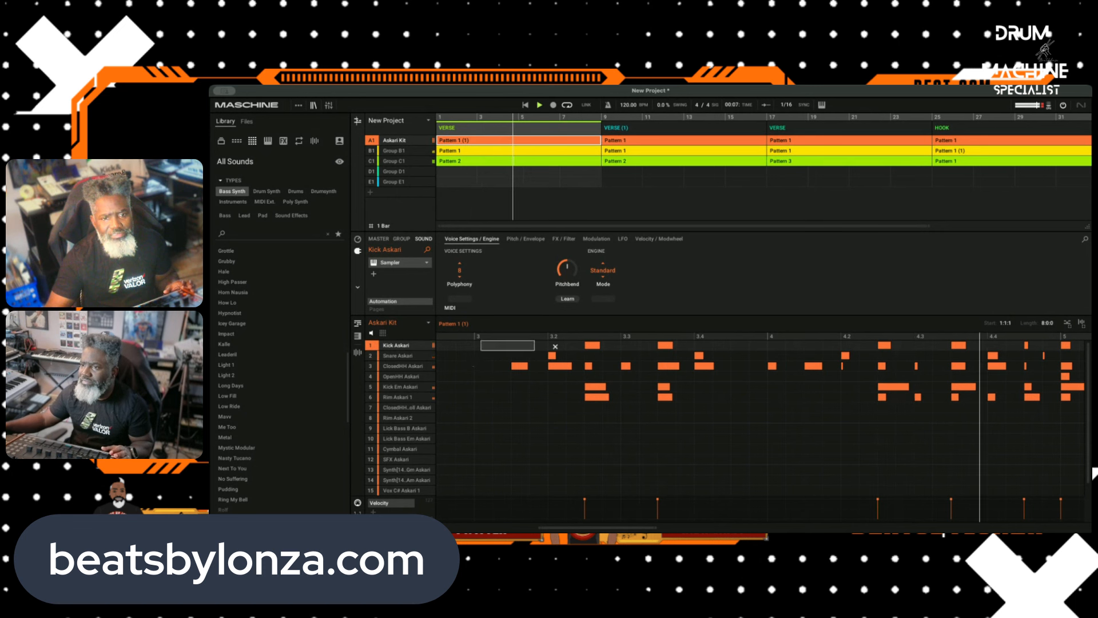
left_click_drag(554, 346, 1050, 434)
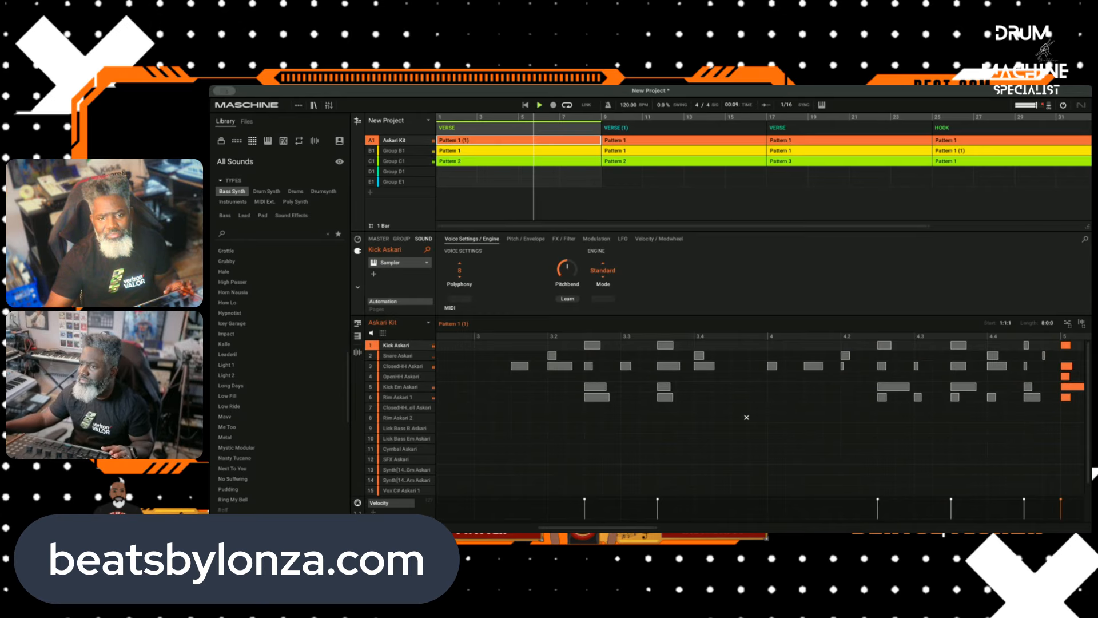
right_click(679, 404)
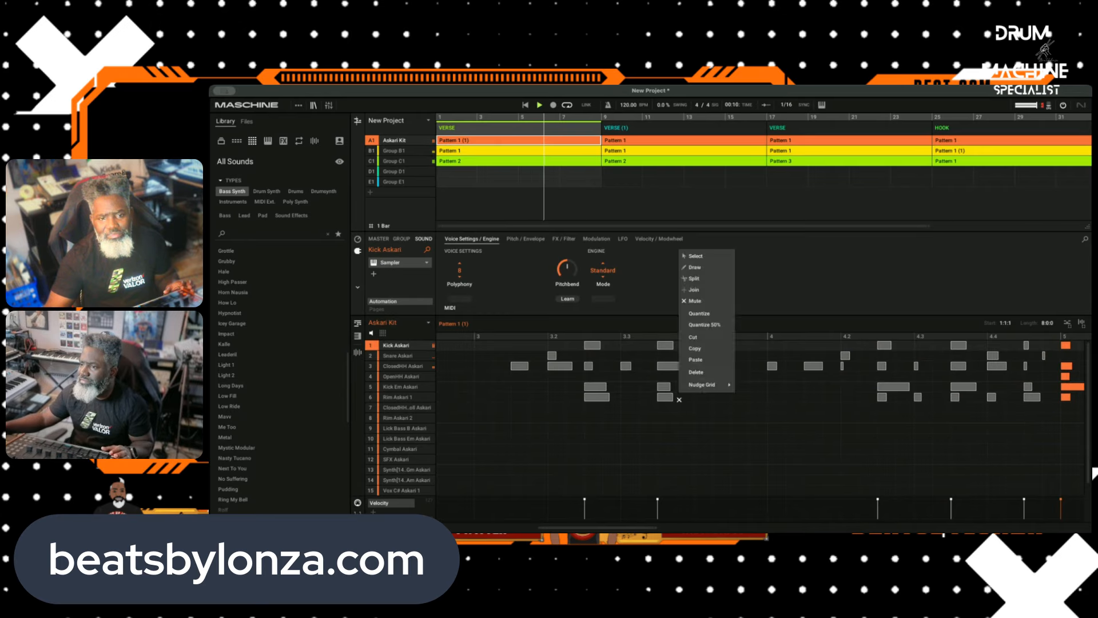
left_click(707, 338)
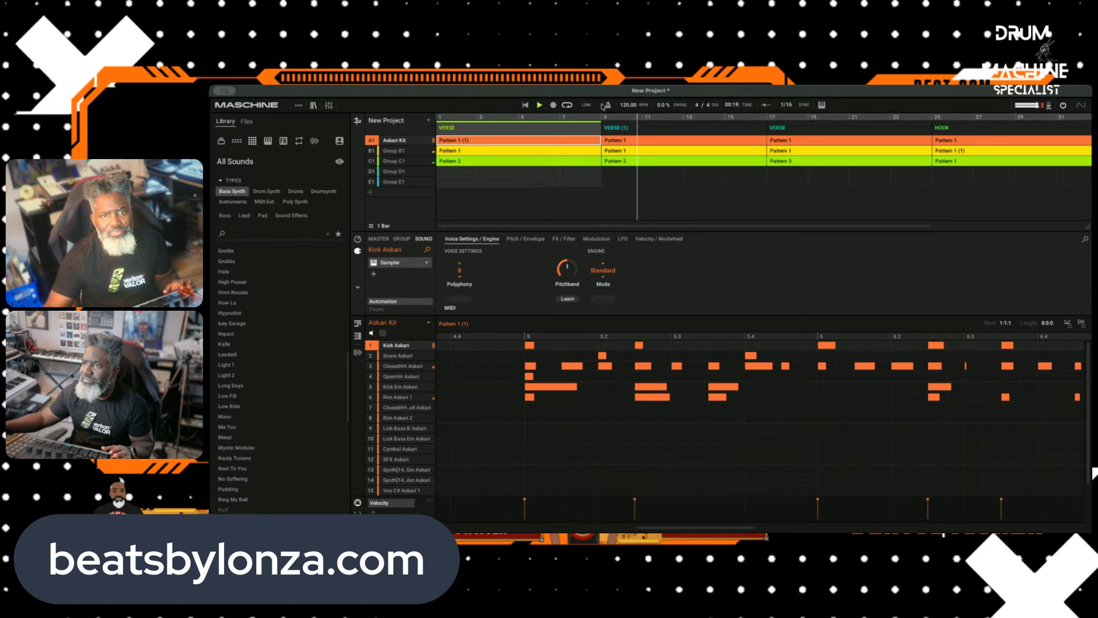
Step: Shorten the loop range to the first VERSE scene and open Group C1's Pattern 2 in that scene
scroll(832, 143, "right", 5)
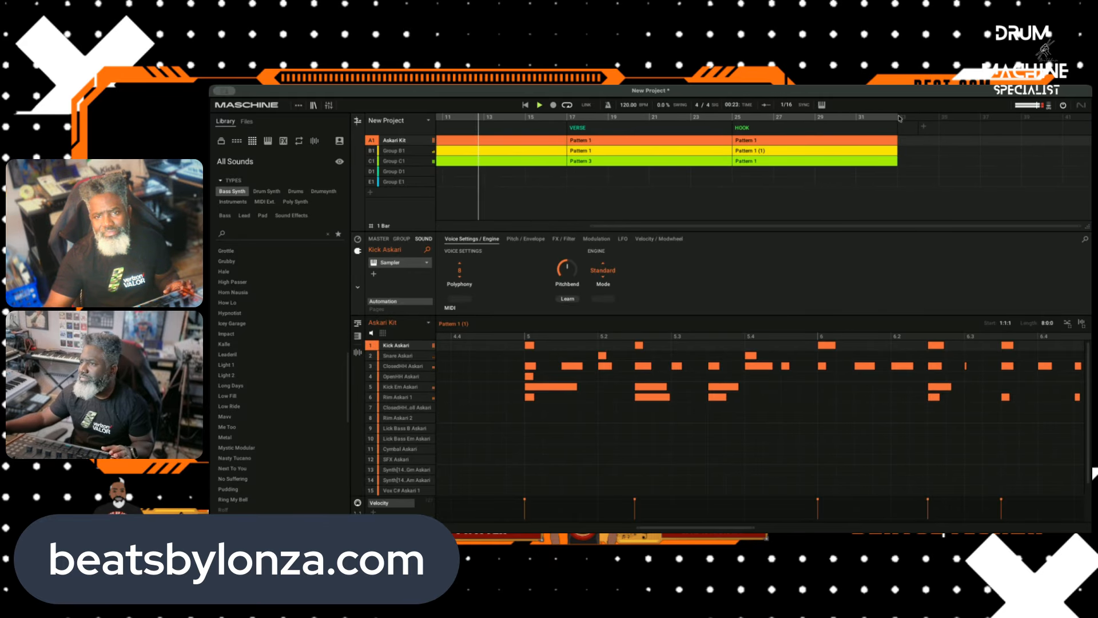
left_click_drag(899, 119, 575, 143)
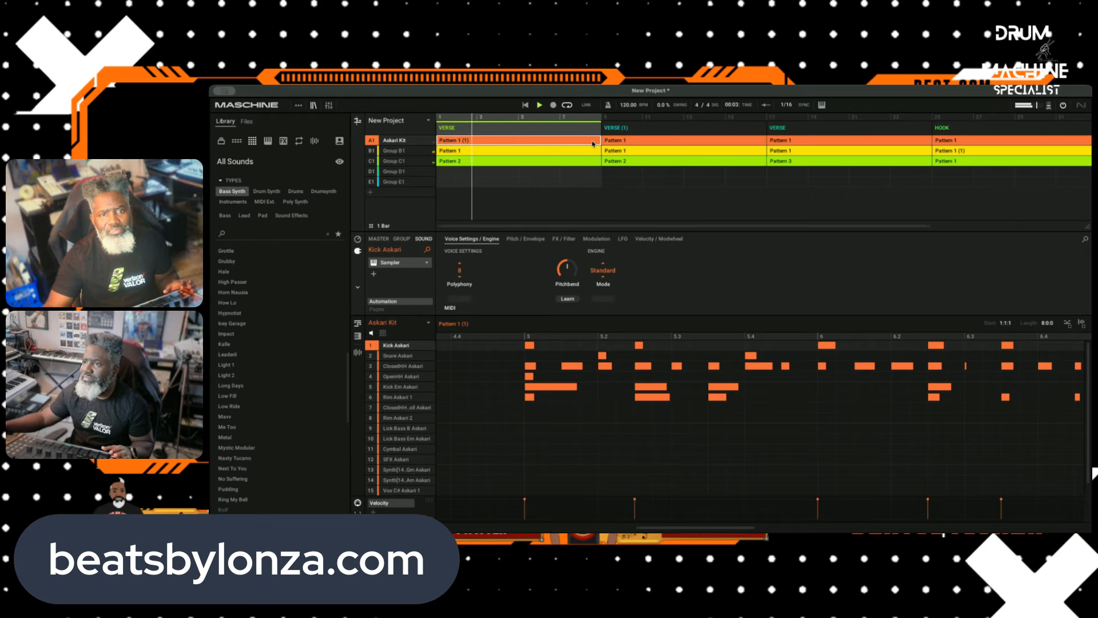
left_click(506, 162)
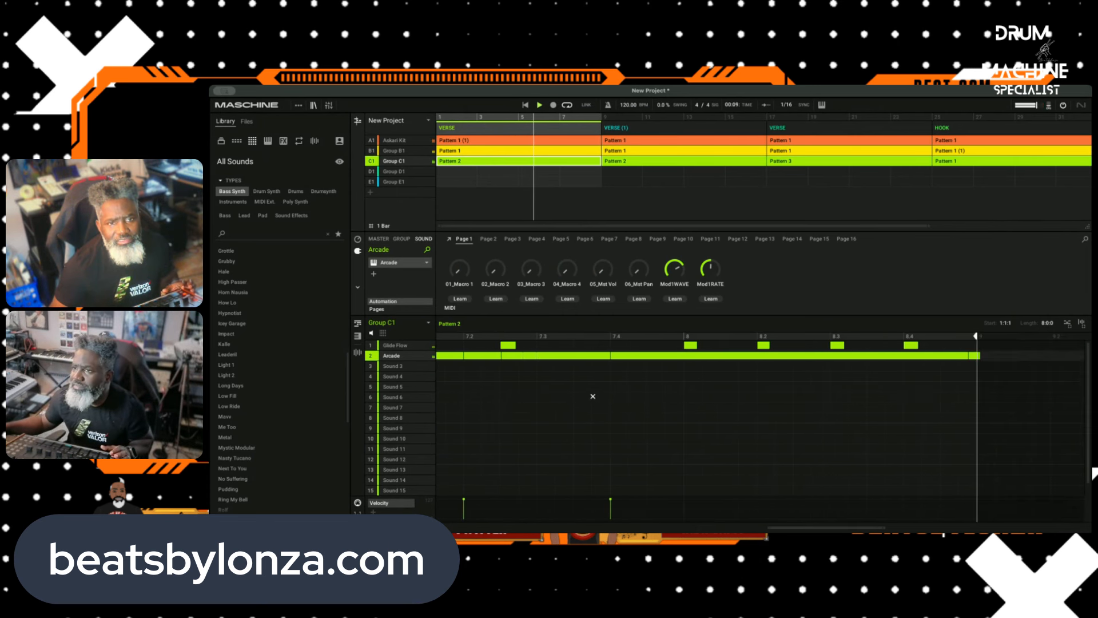
Step: Mute and cut the remaining Askari Kit notes from bar 5 to the end of Pattern 1 (1)
left_click(513, 141)
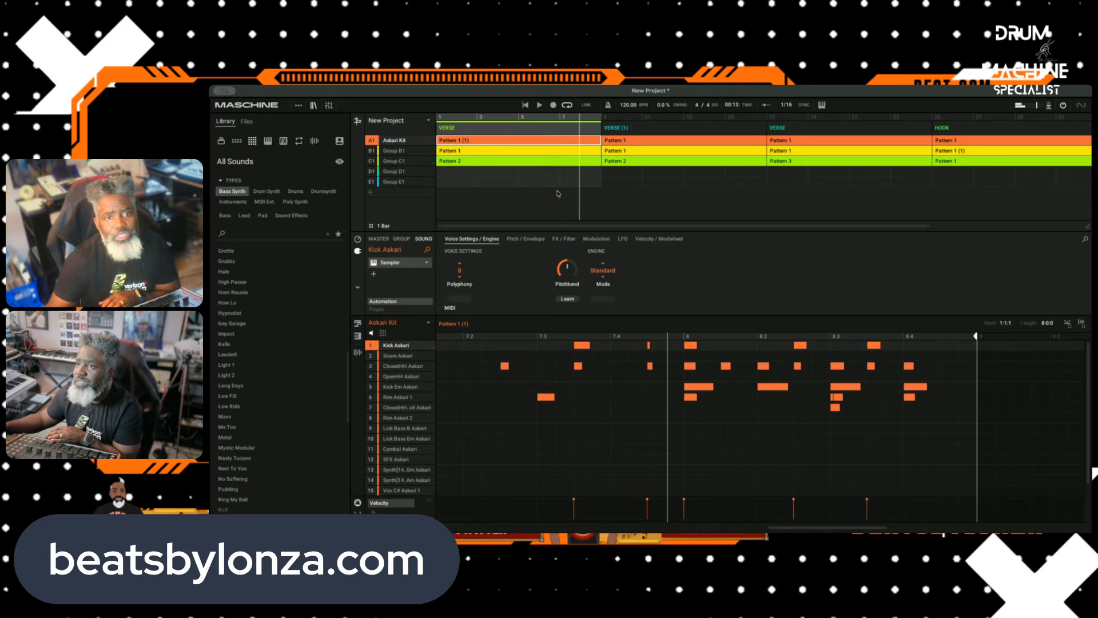
left_click_drag(951, 412, 361, 258)
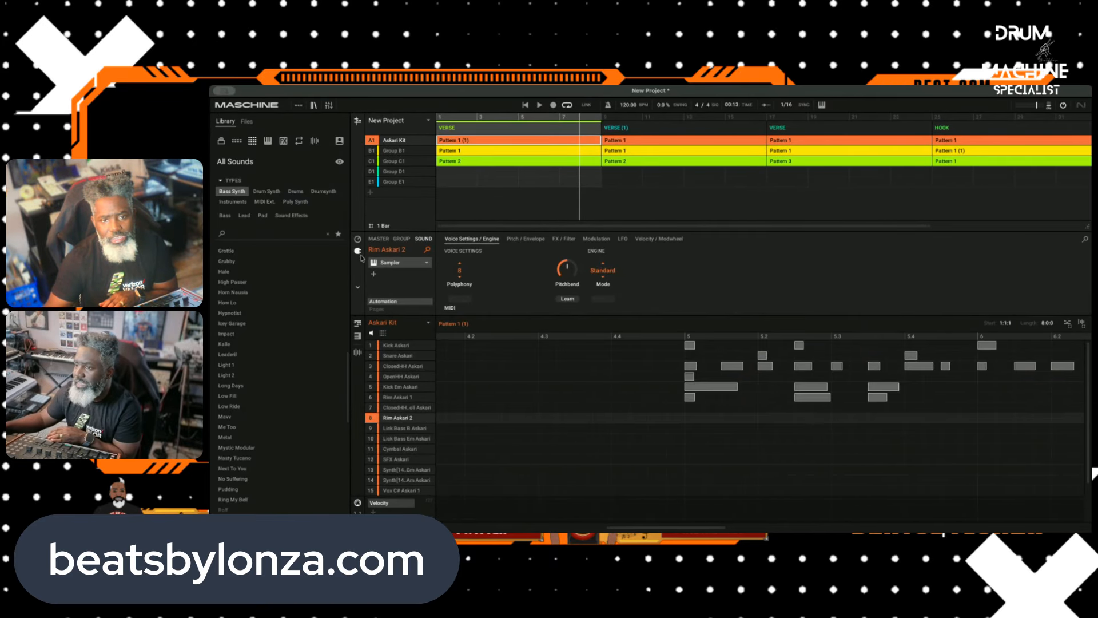
right_click(704, 389)
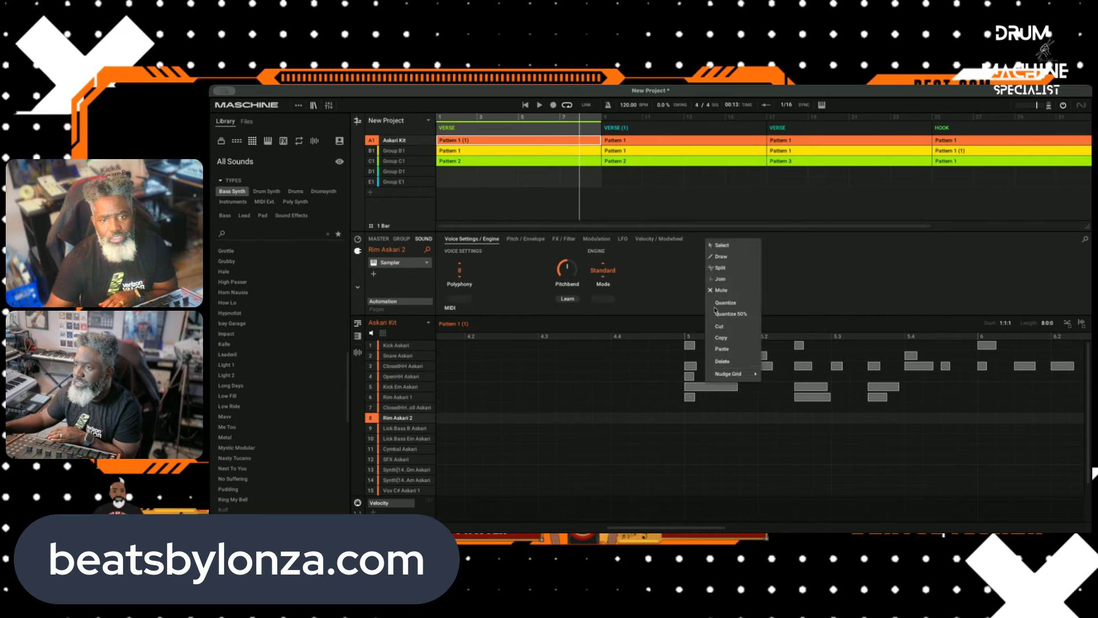
left_click(709, 326)
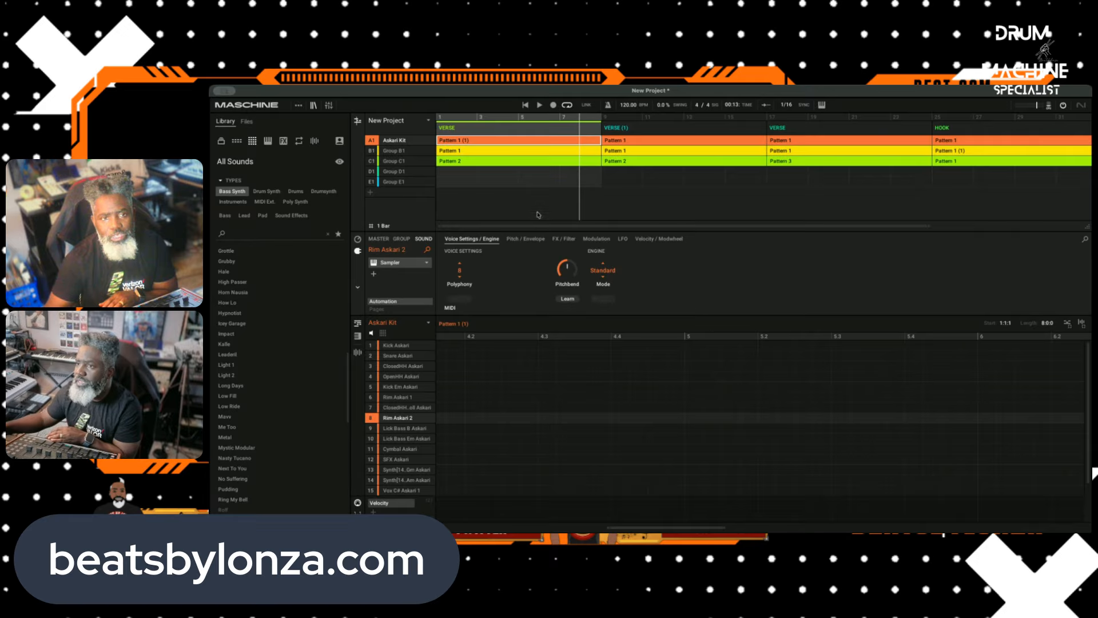
Step: Mute the Arcade notes around bars 4 and 5 in Group C1's Pattern 2 of the first VERSE scene
left_click(485, 161)
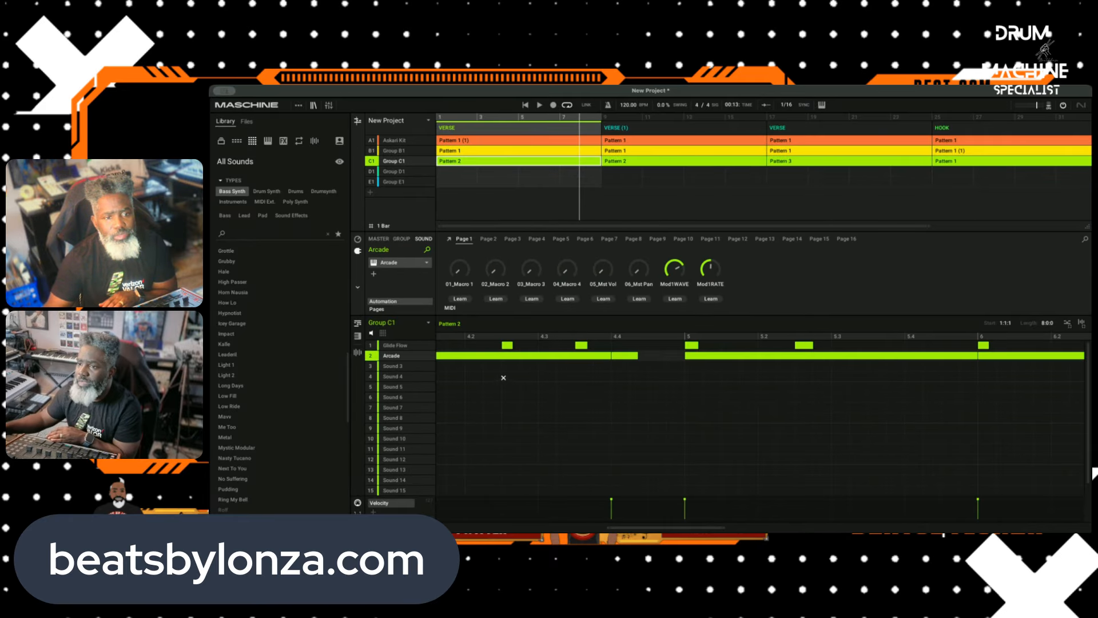
left_click(487, 356)
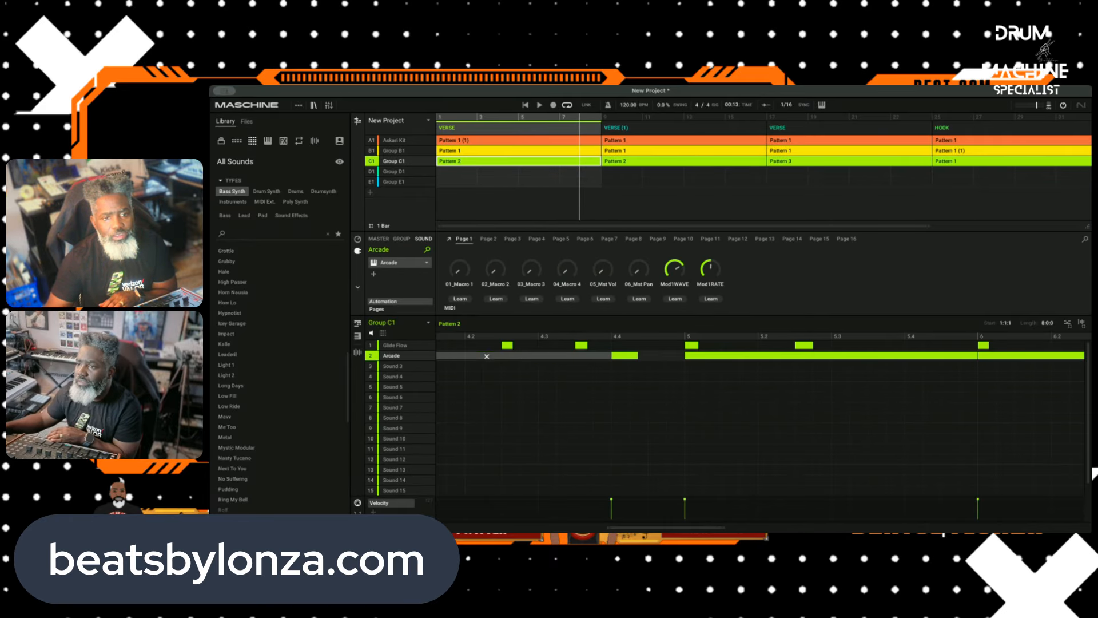
left_click(706, 356)
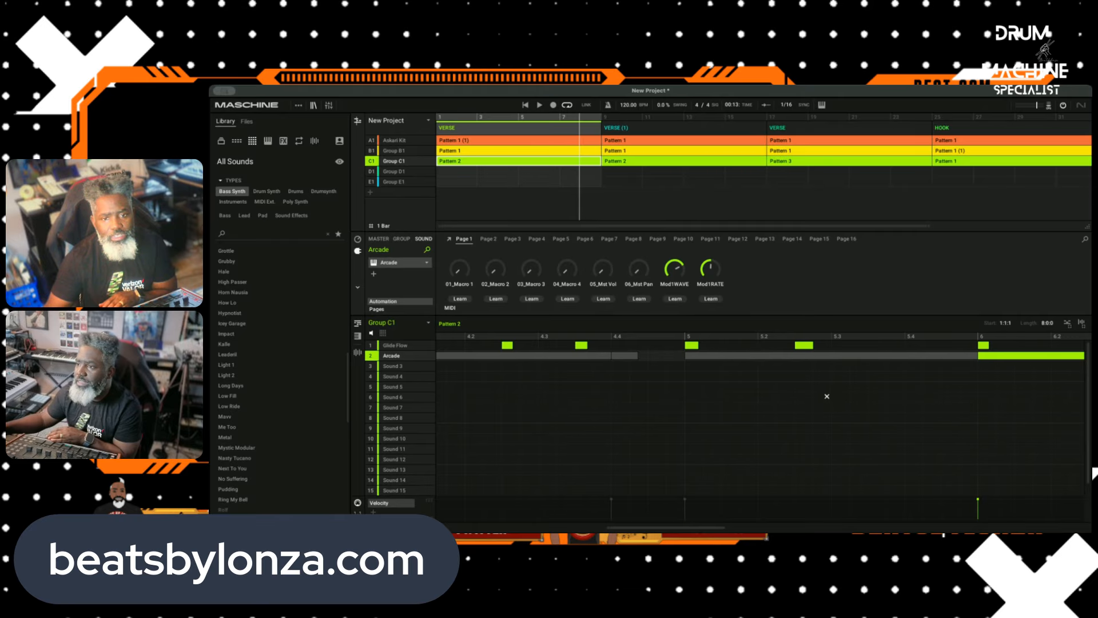
Step: Mute the remaining Arcade notes from bar 6 to the end of Group C1's Pattern 2
scroll(827, 396, "right", 5)
right_click(508, 384)
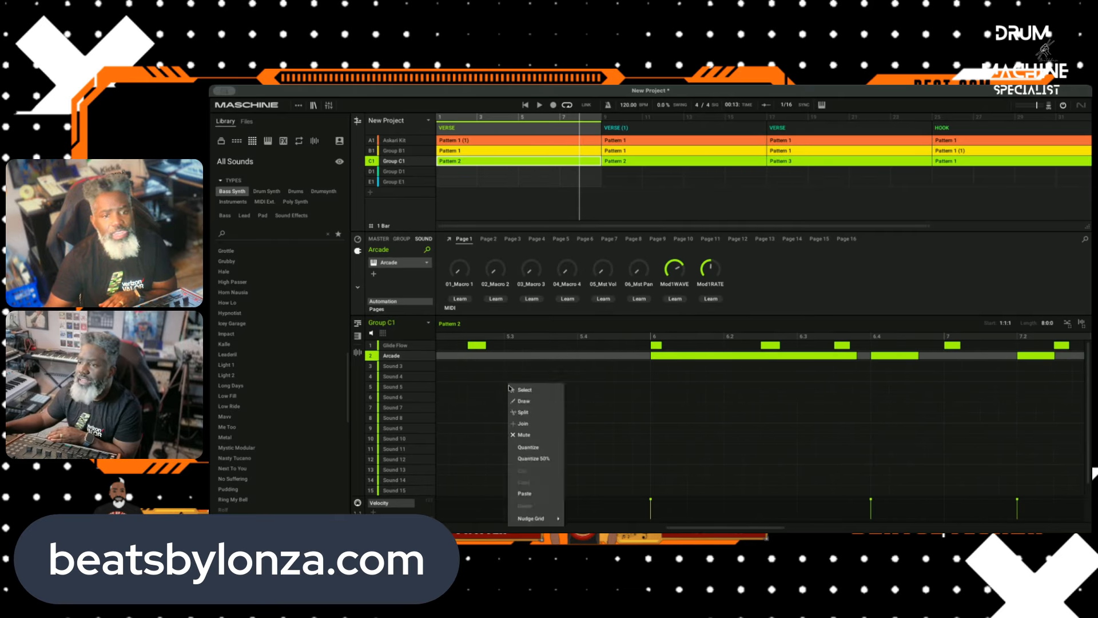
left_click(535, 433)
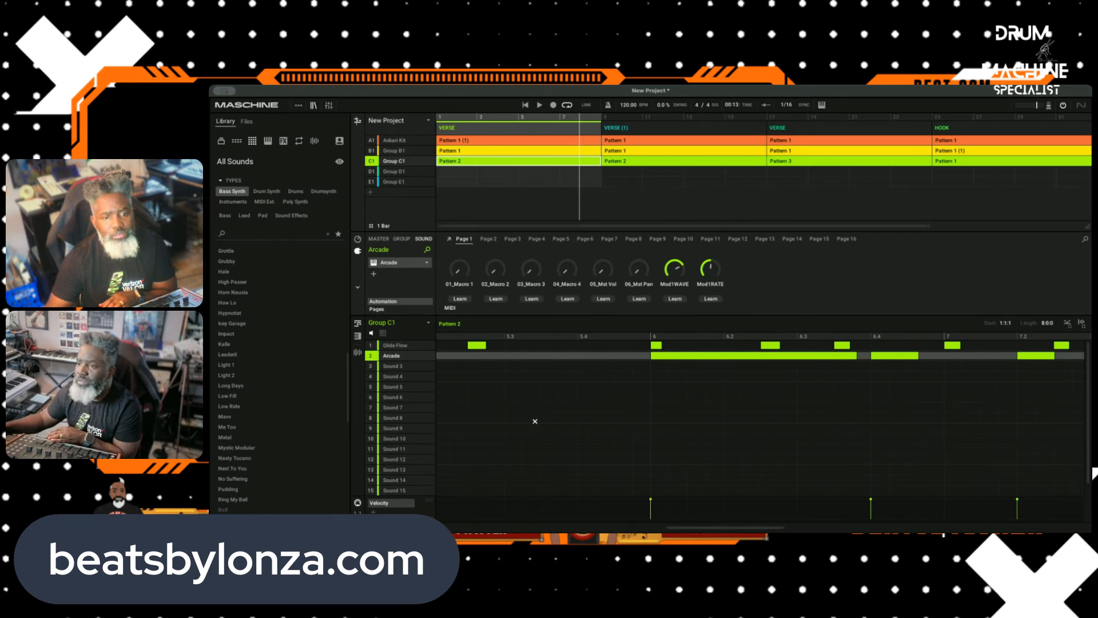
left_click(535, 421)
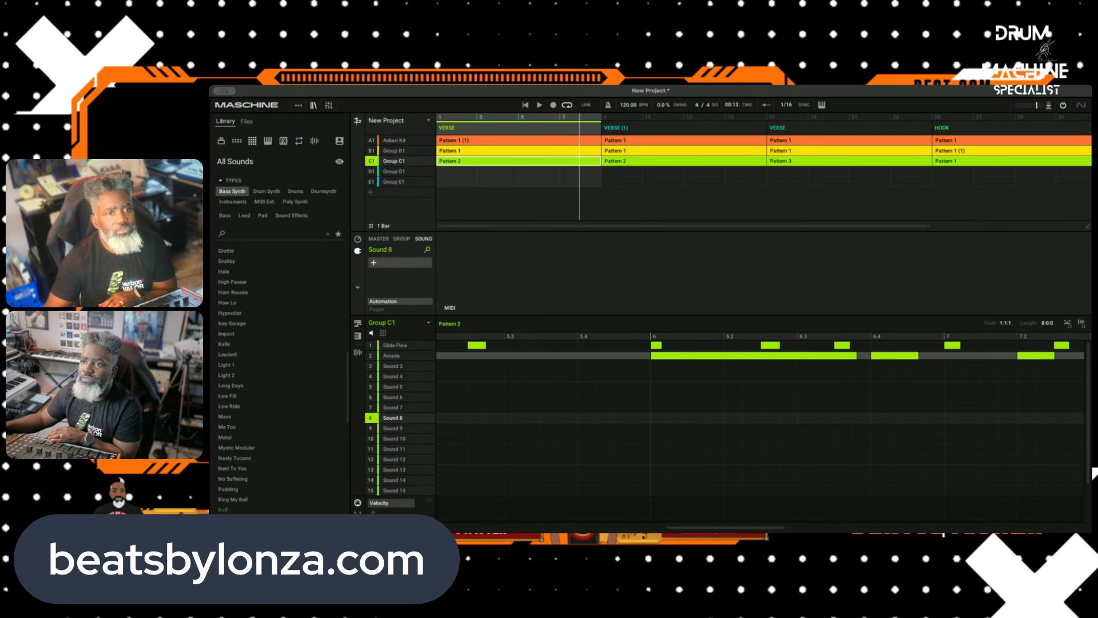
right_click(649, 376)
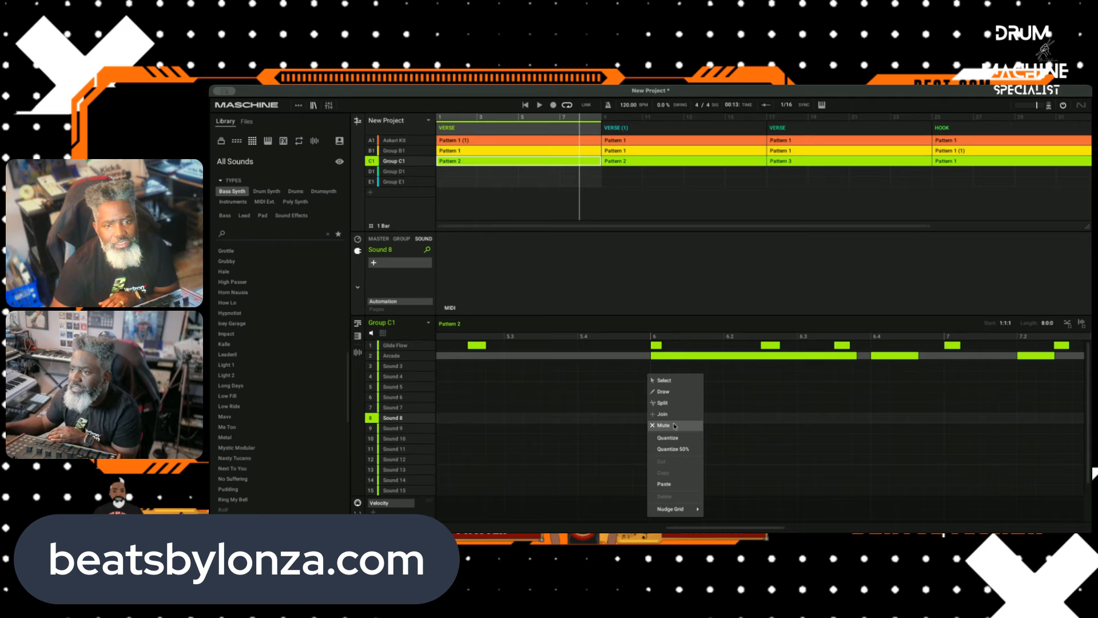
left_click(662, 380)
right_click(652, 384)
left_click(674, 436)
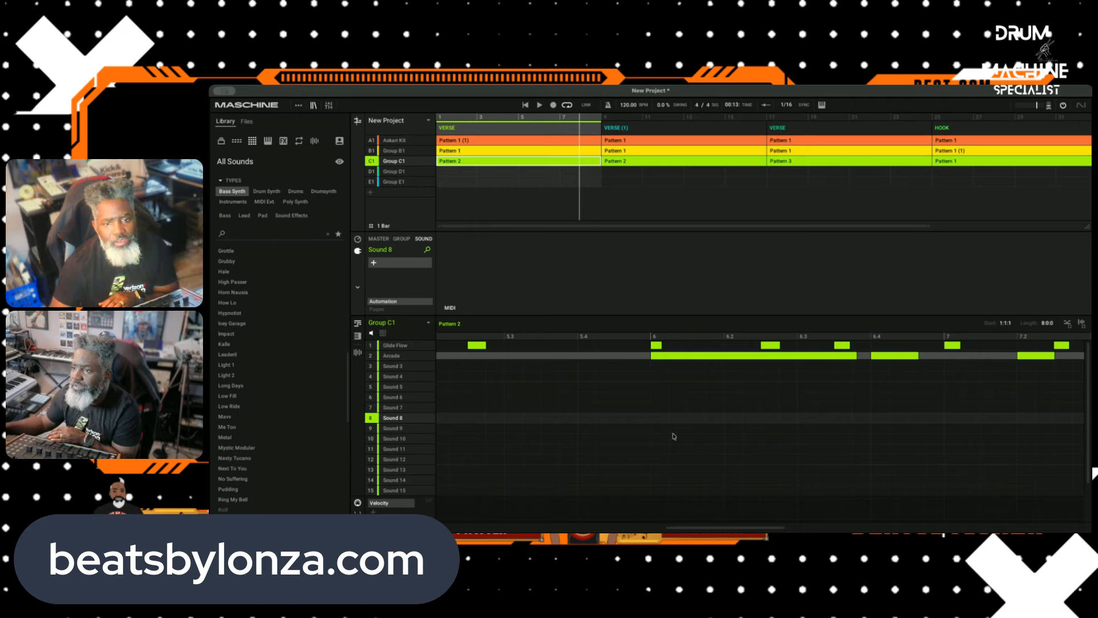
left_click(647, 354)
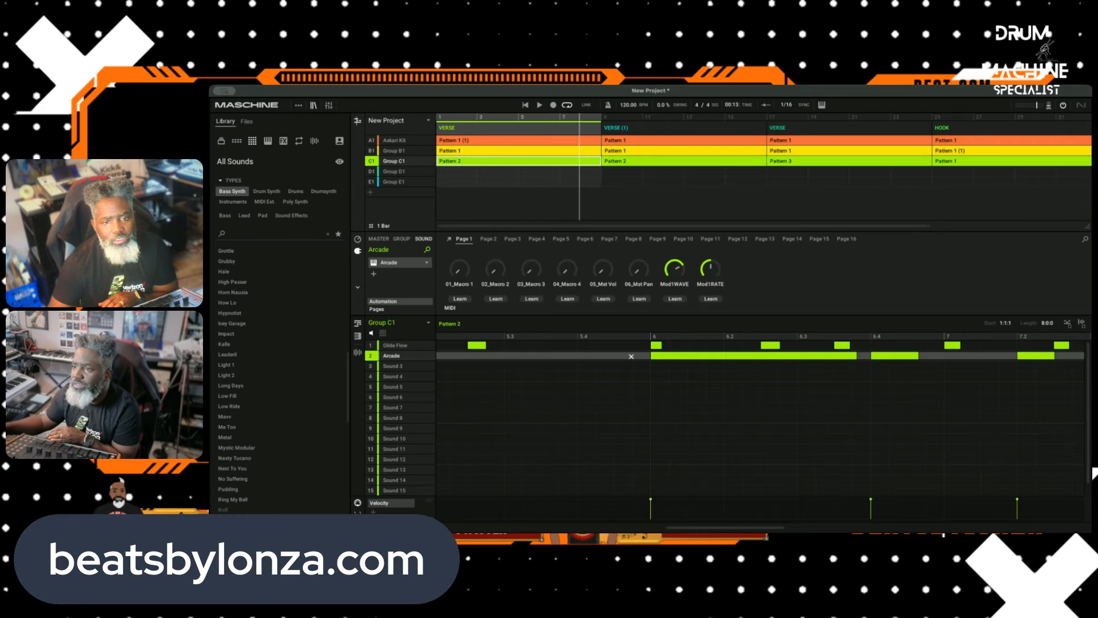
left_click(700, 355)
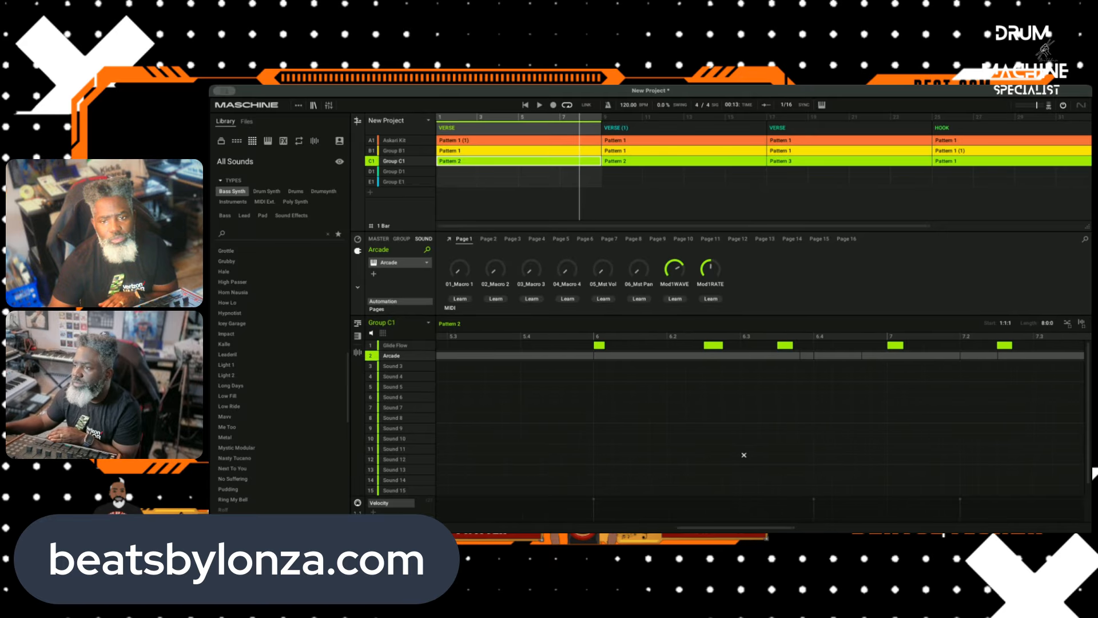
right_click(557, 356)
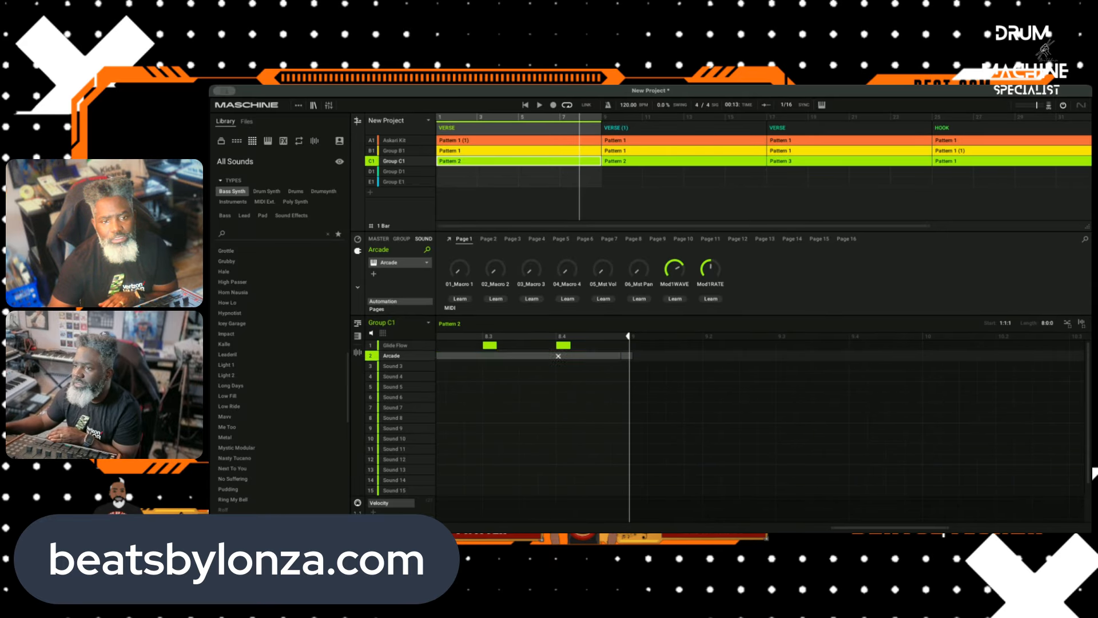
scroll(616, 439, "right", 1)
scroll(554, 424, "left", 5)
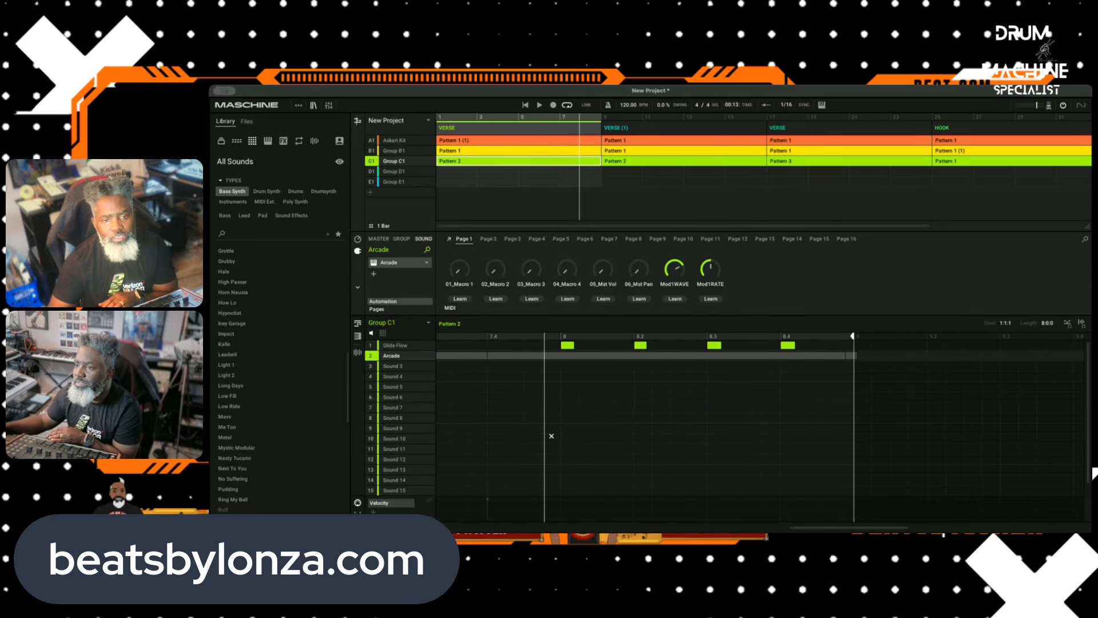
scroll(556, 427, "left", 10)
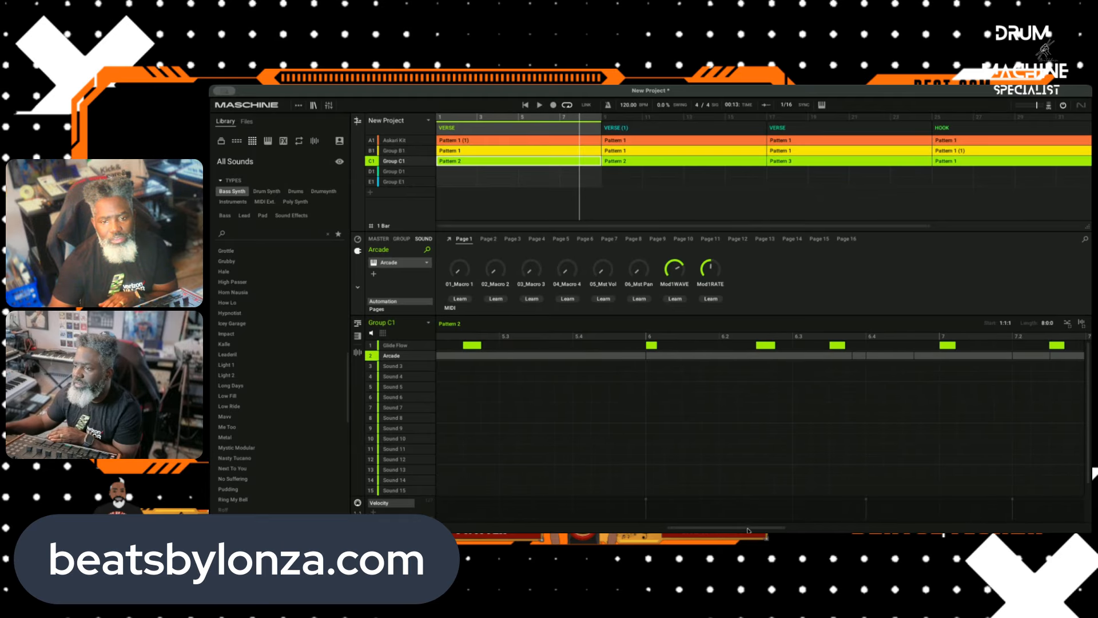
Step: Try muting and unmuting the long Arcade notes at the start of Group C1's Pattern 2 while replaying the scene from bar 1
left_click_drag(742, 530, 509, 526)
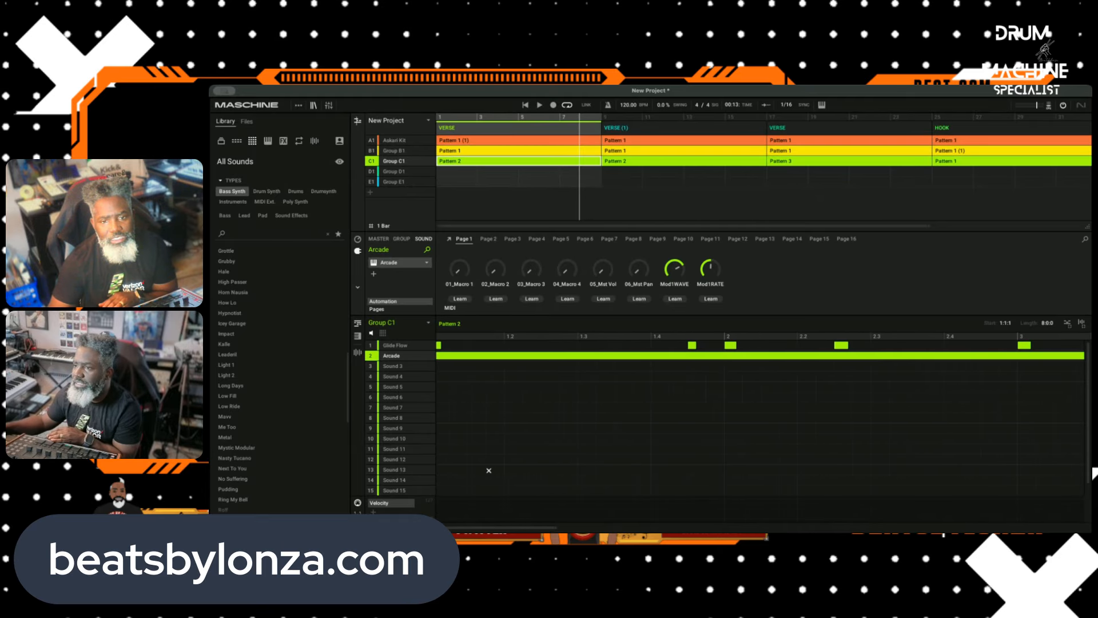
double_click(572, 356)
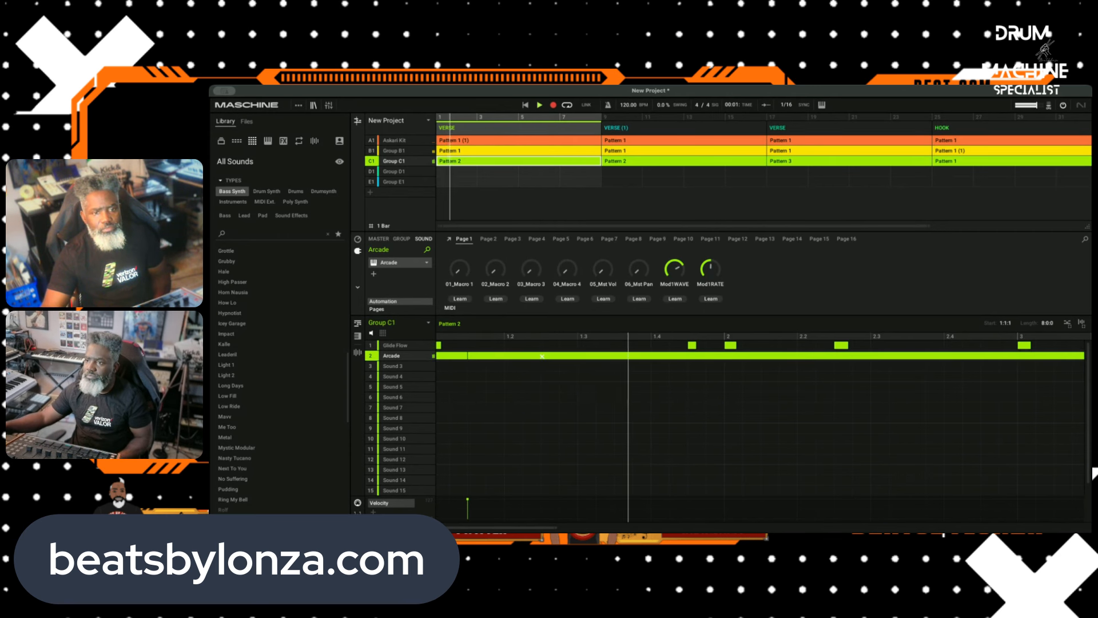
left_click(529, 105)
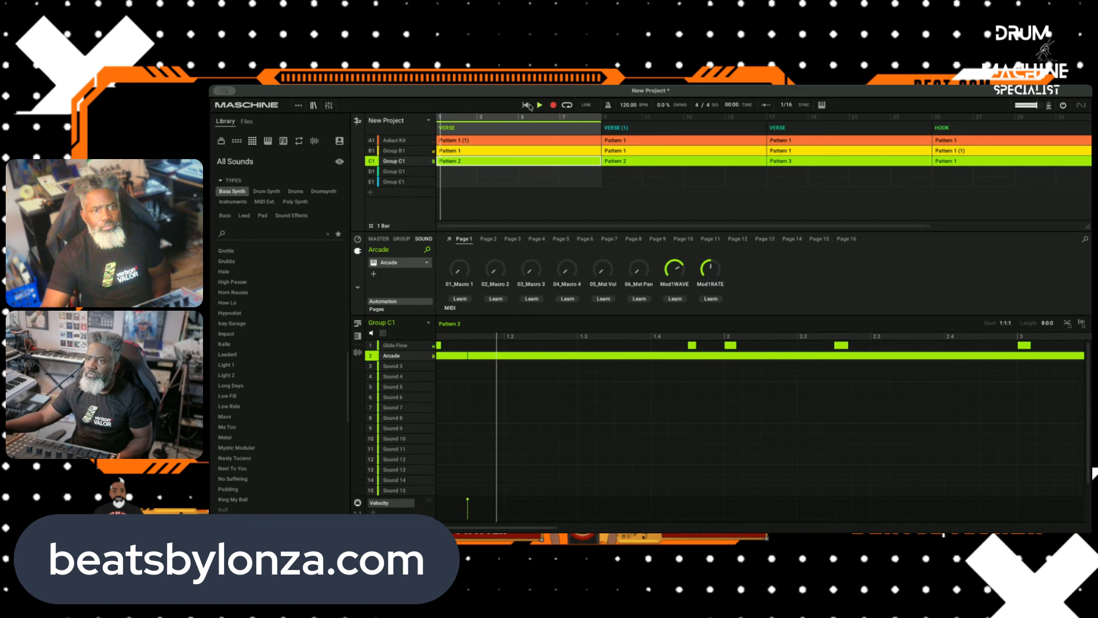
right_click(457, 357)
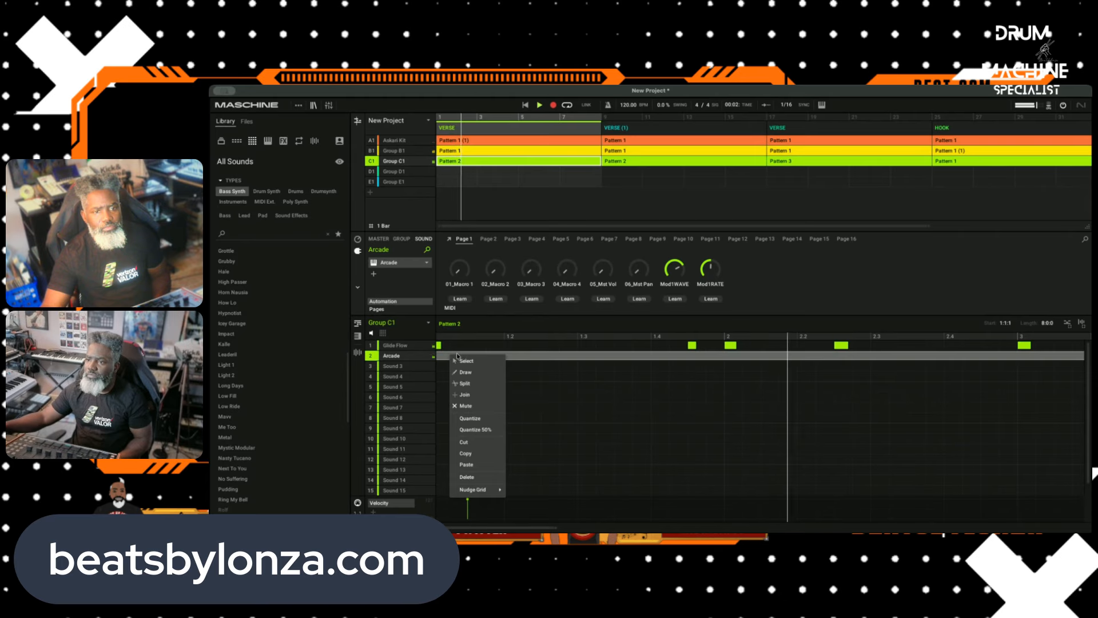
left_click(566, 368)
left_click(572, 367)
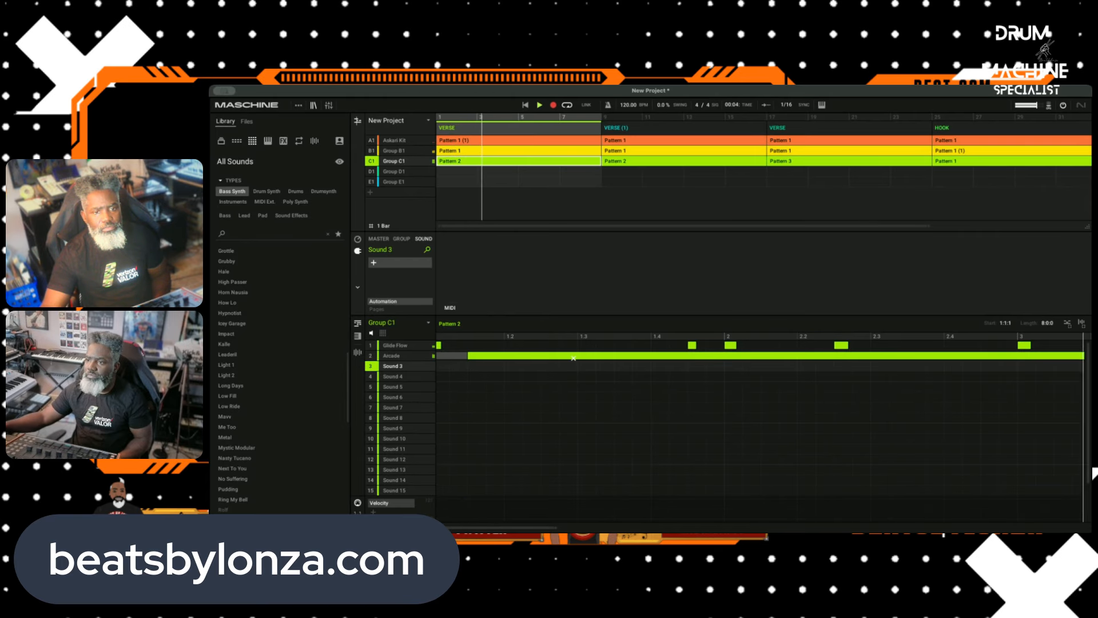
left_click(573, 357)
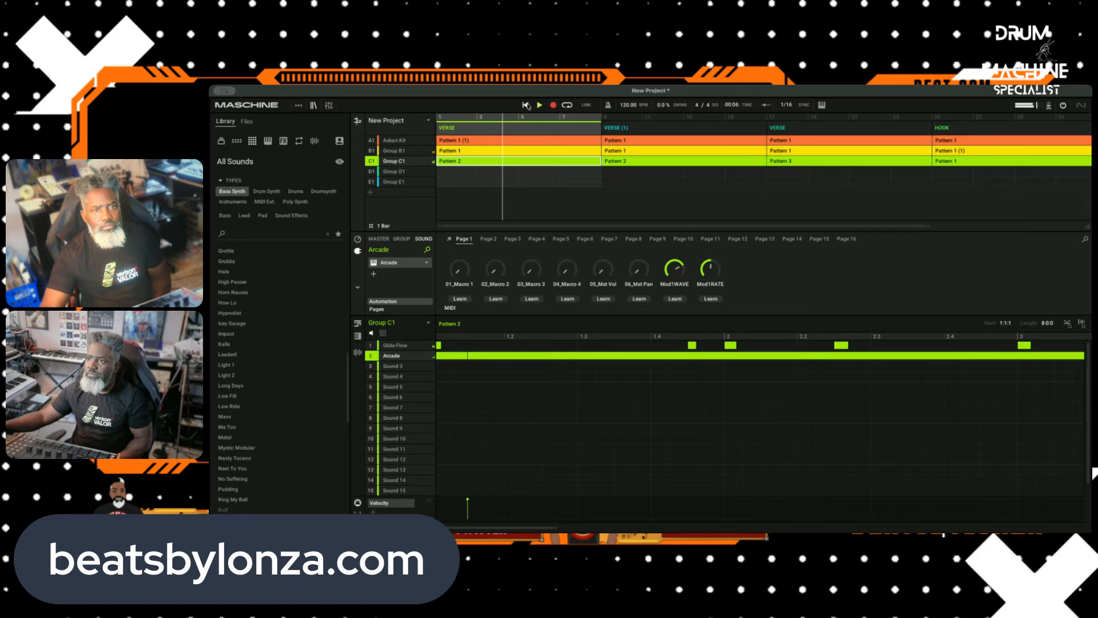
left_click(525, 105)
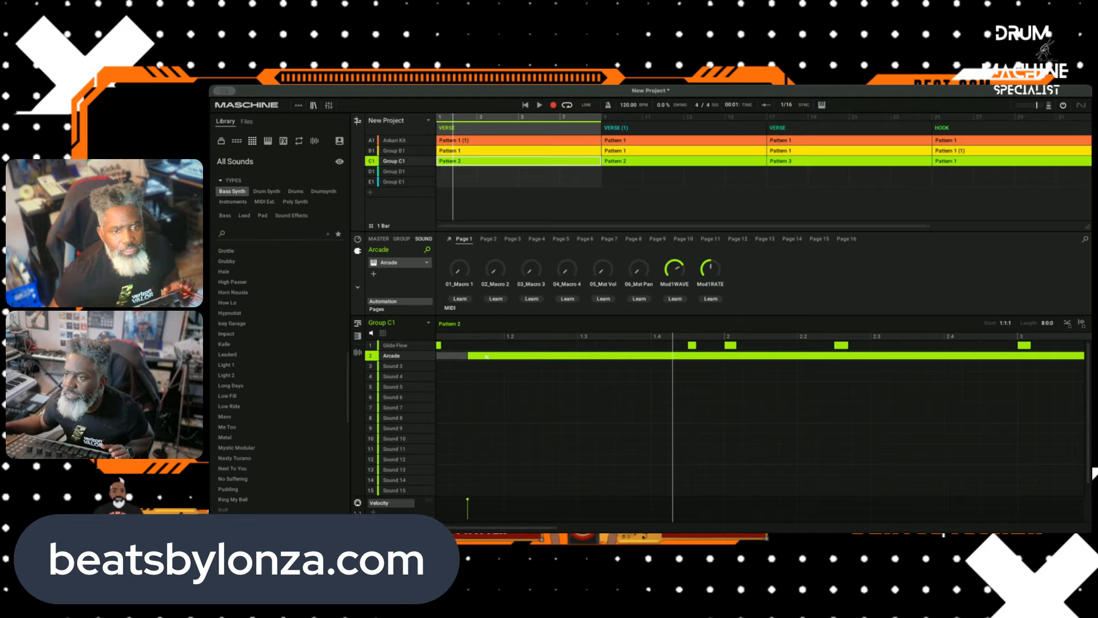
Step: Cut the long Arcade notes from the opening bars of Group C1's Pattern 2
right_click(459, 356)
left_click(496, 361)
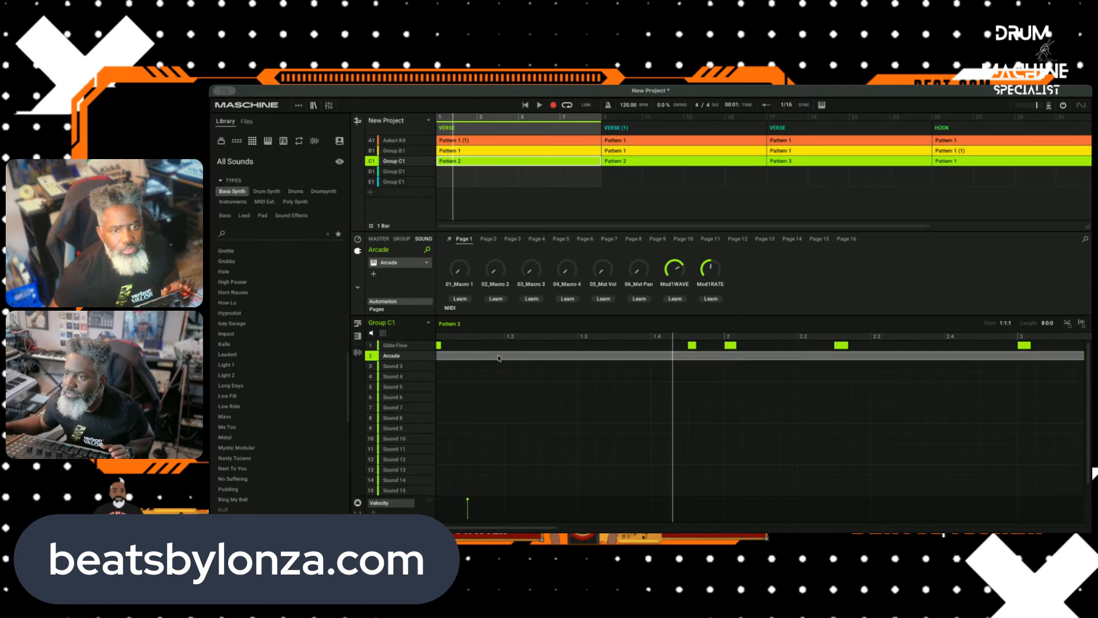
double_click(494, 366)
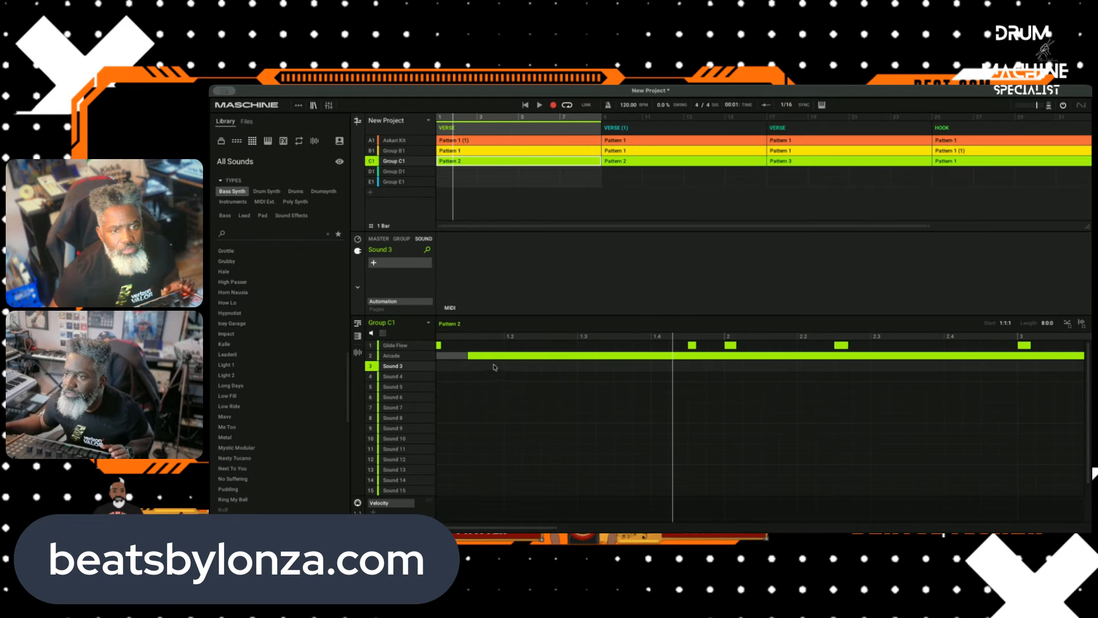
left_click(534, 357)
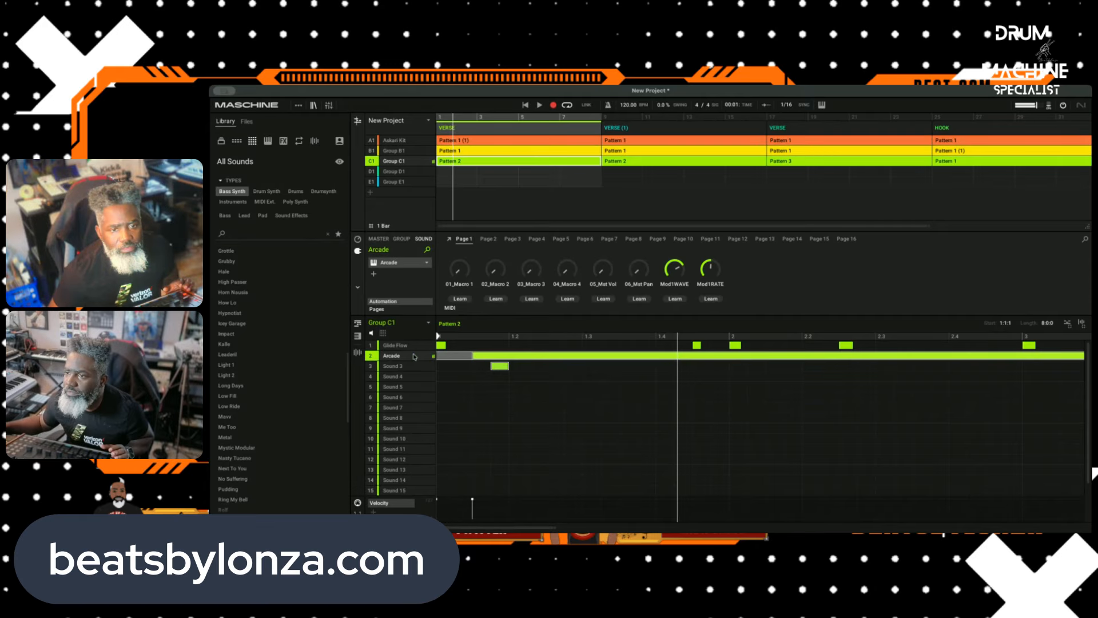
right_click(490, 358)
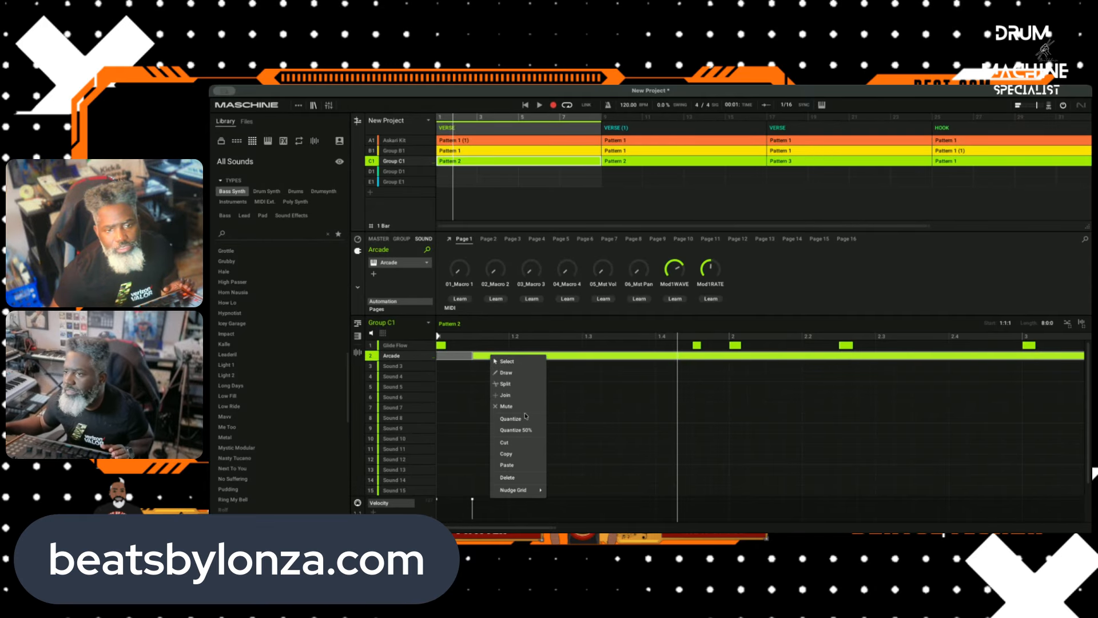
left_click(510, 444)
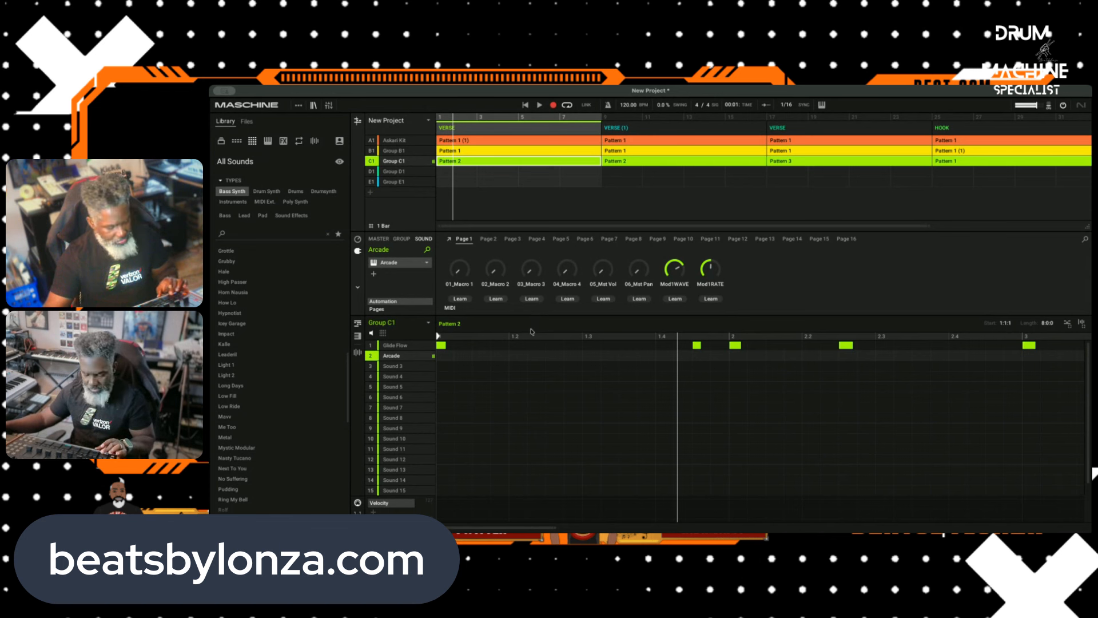
Step: Record new Arcade notes into Pattern 2 over the looped VERSE and move the last long note to the start of bar 8
left_click(540, 105)
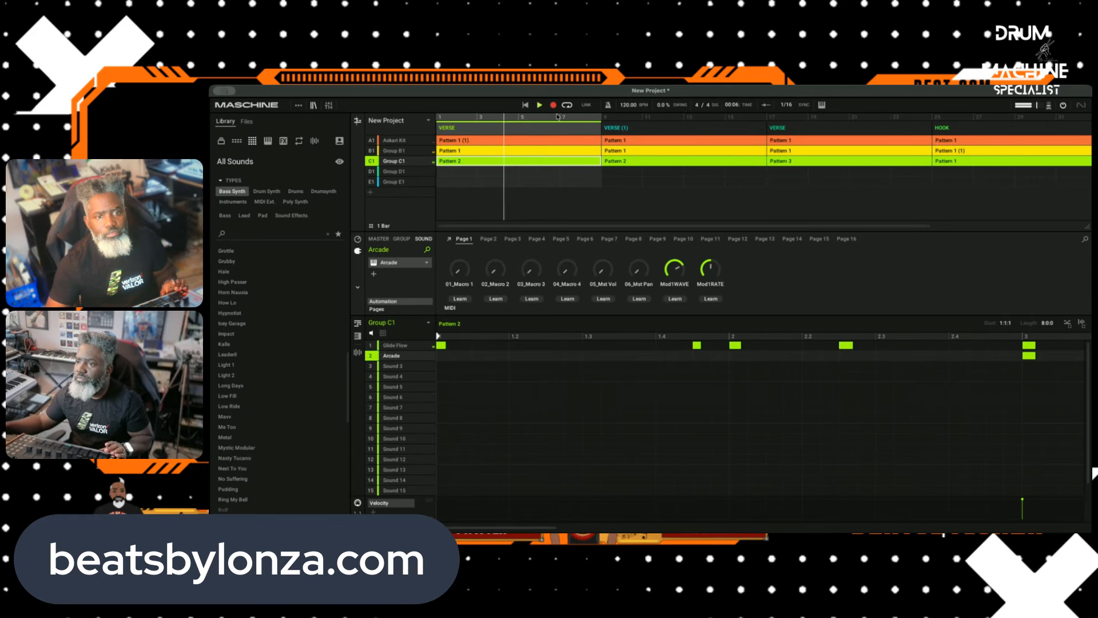
mouse_move(536, 285)
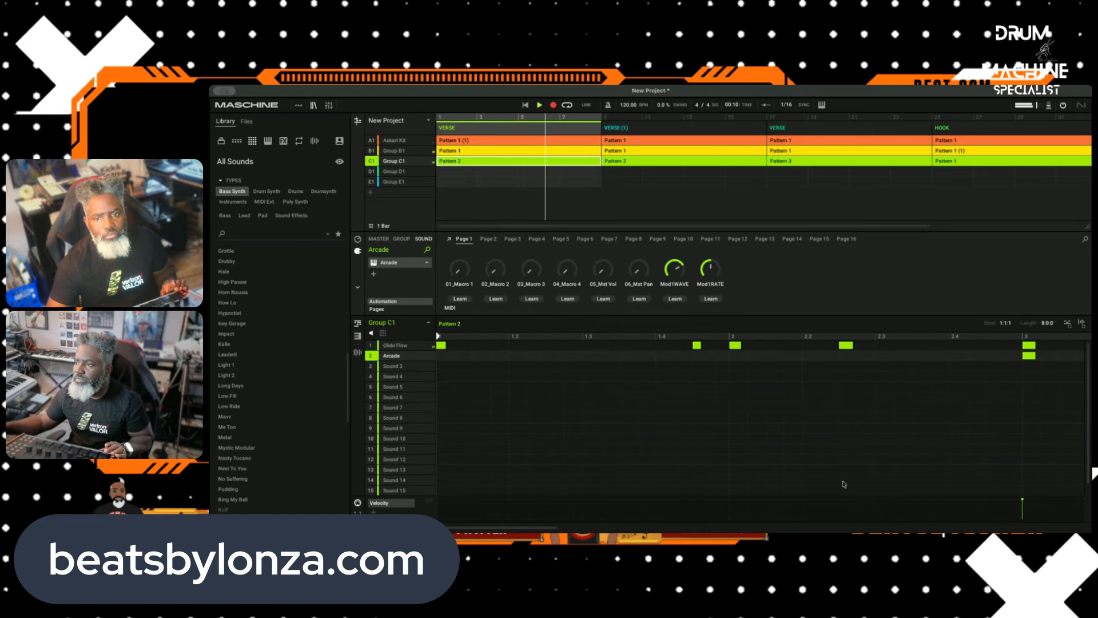
scroll(842, 483, "right", 9)
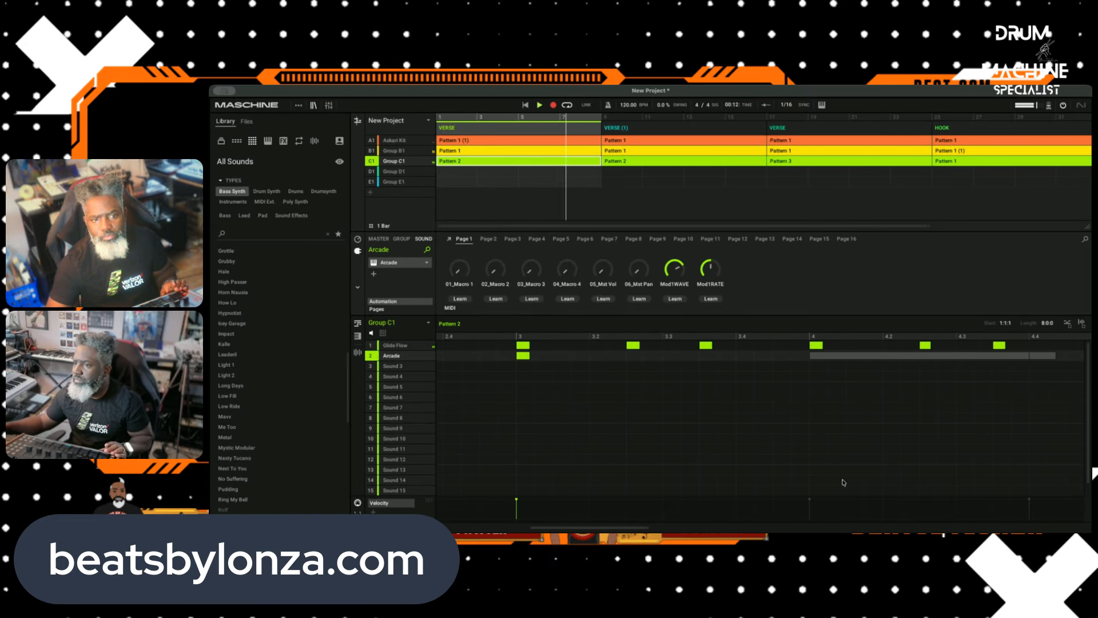
scroll(736, 451, "left", 3)
scroll(736, 451, "left", 3)
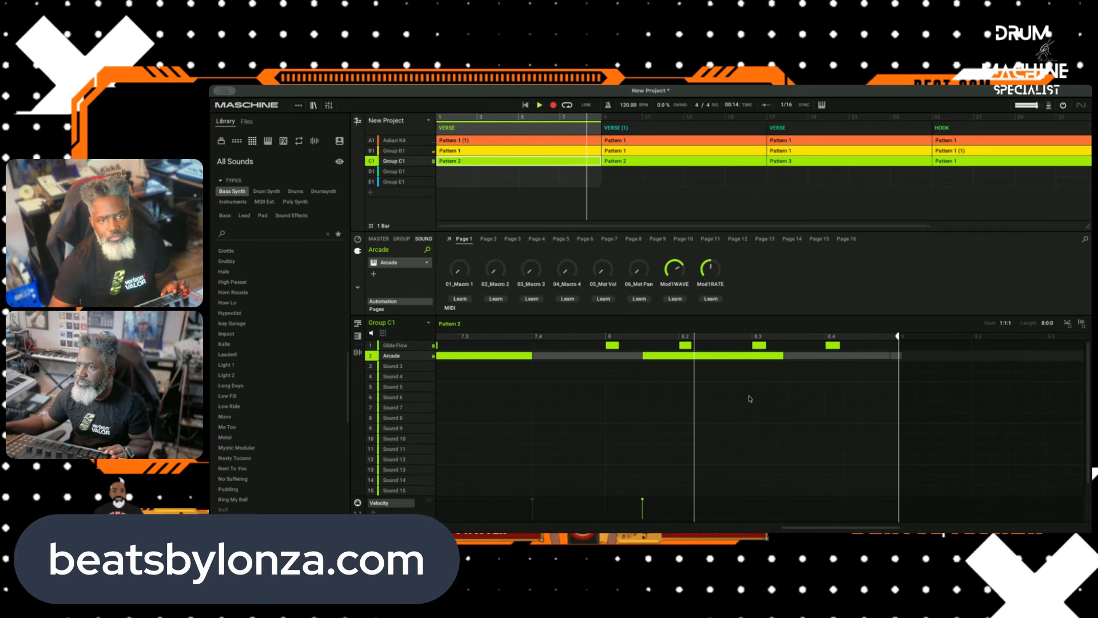
left_click_drag(675, 359, 622, 359)
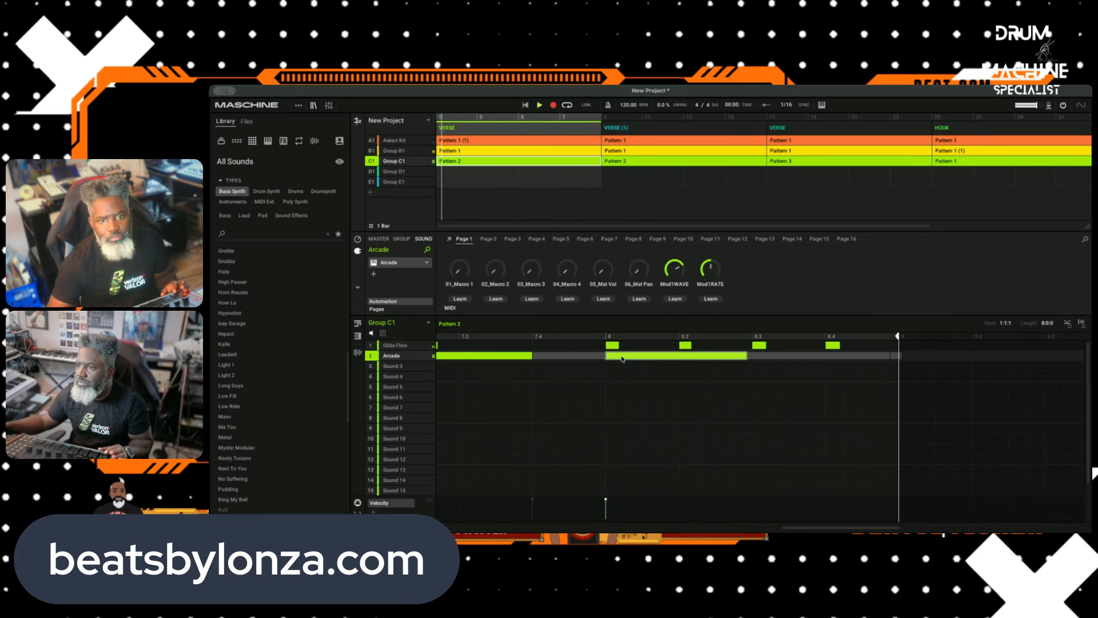
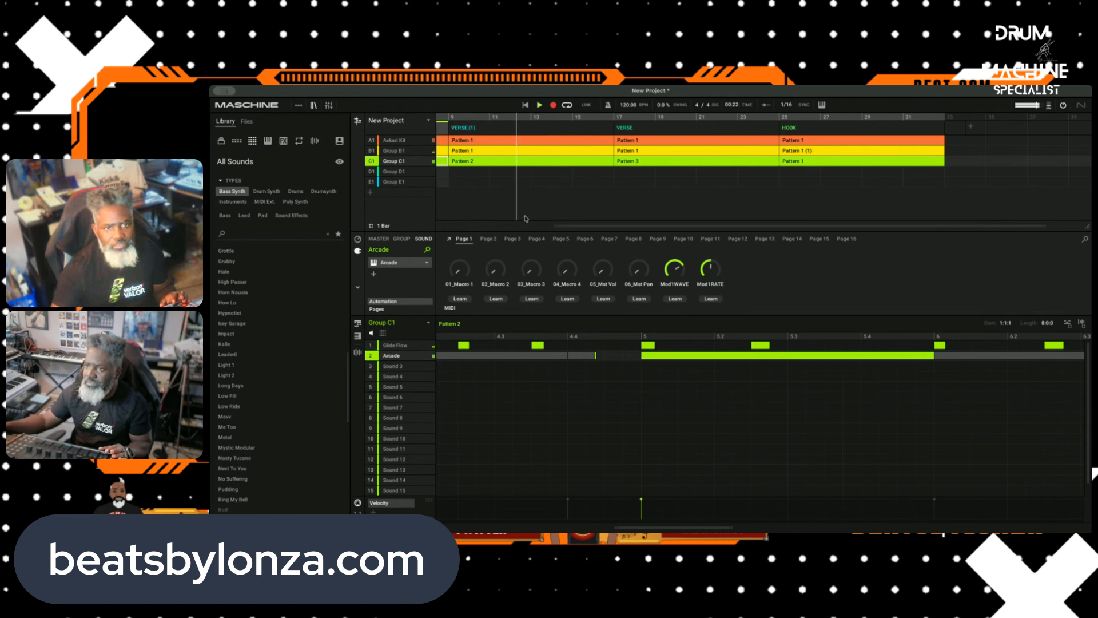
Step: Switch Group C1 in the VERSE (1) scene from its current pattern to Pattern 1
left_click(520, 161)
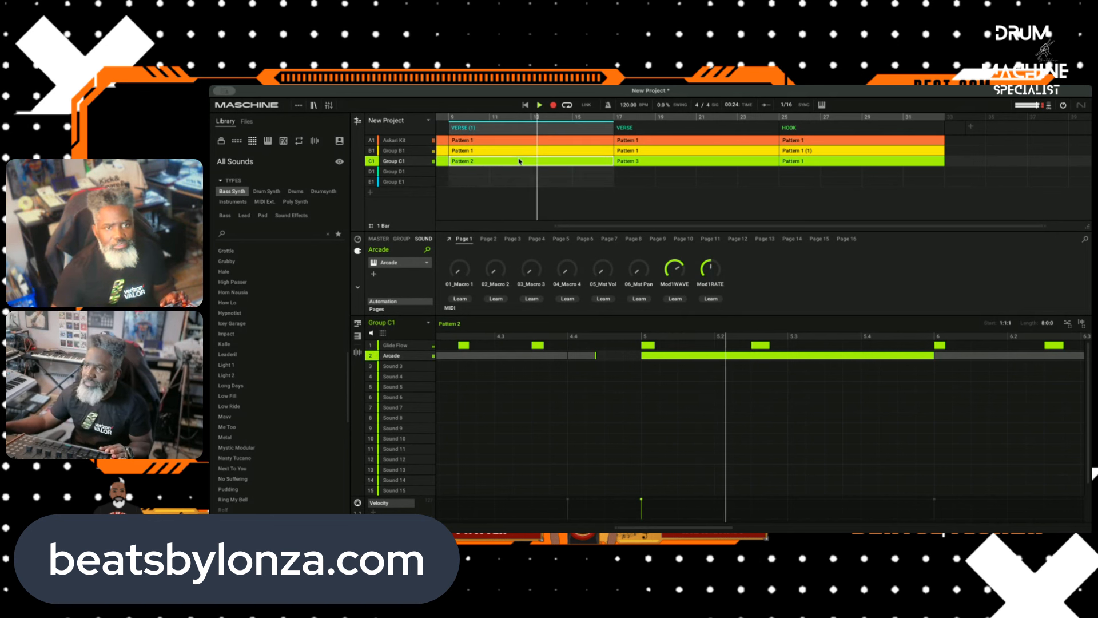
right_click(519, 161)
mouse_move(550, 183)
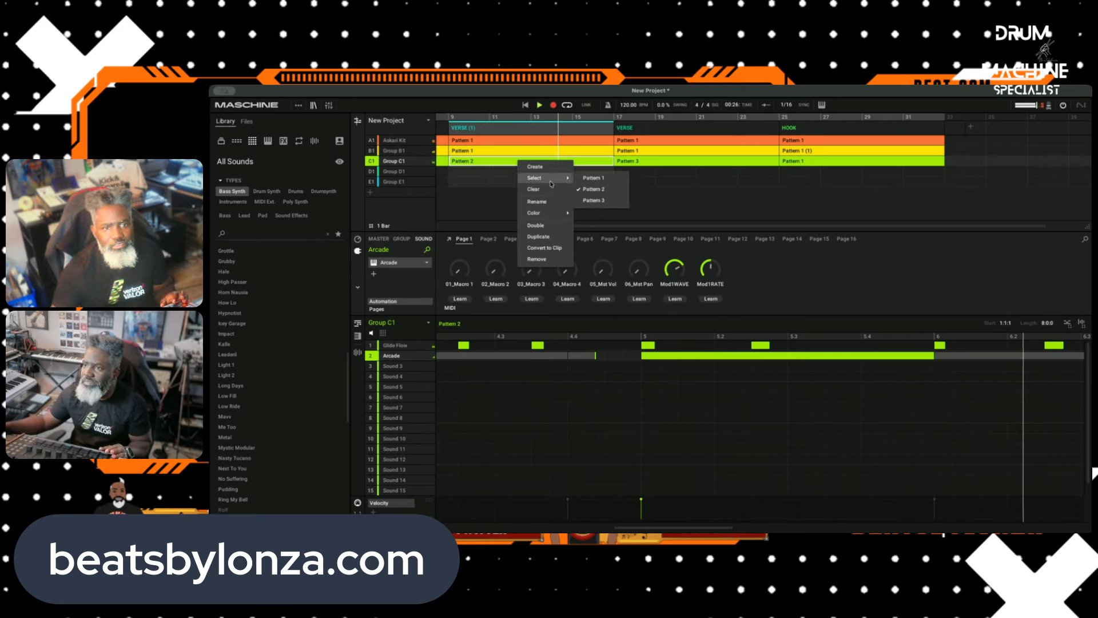
left_click(593, 179)
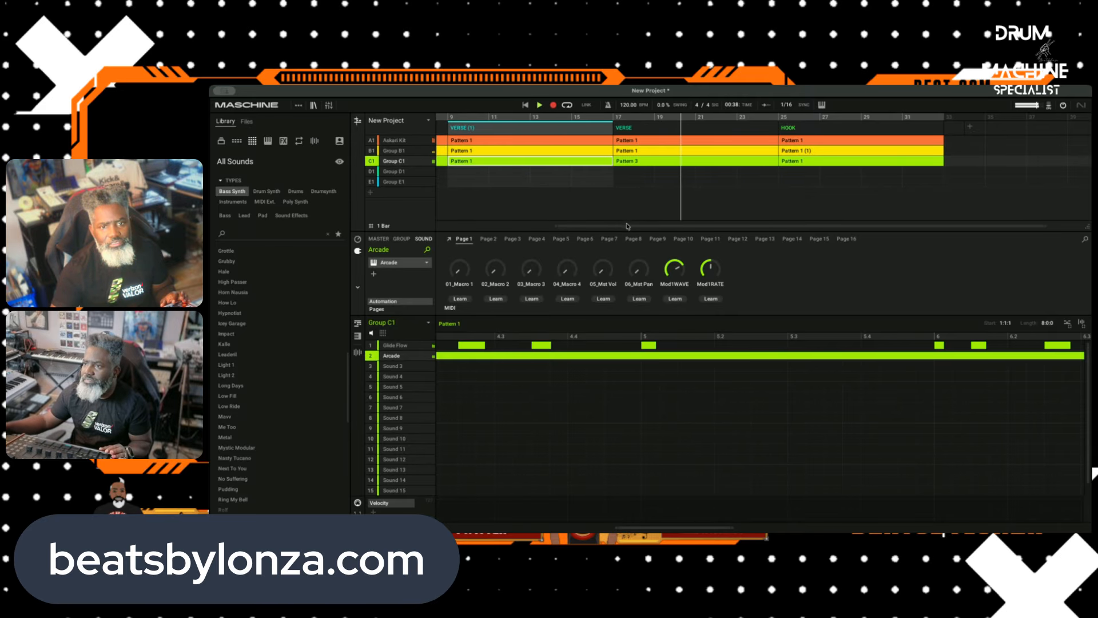
left_click_drag(628, 225, 692, 231)
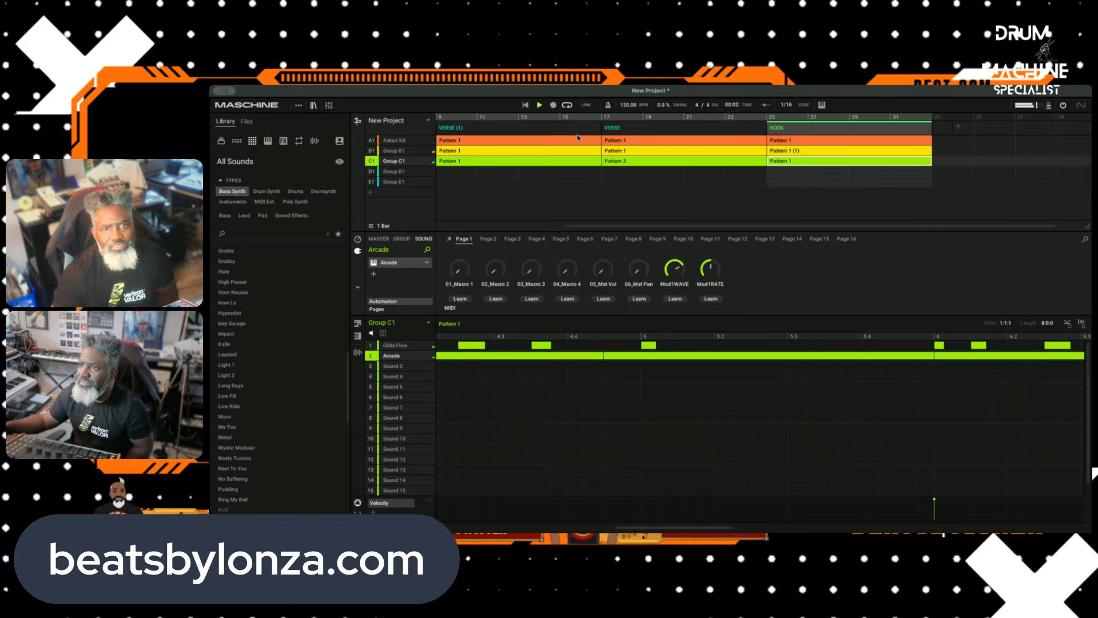
Step: Rename the opening VERSE scene as INTRO
left_click_drag(618, 226, 407, 241)
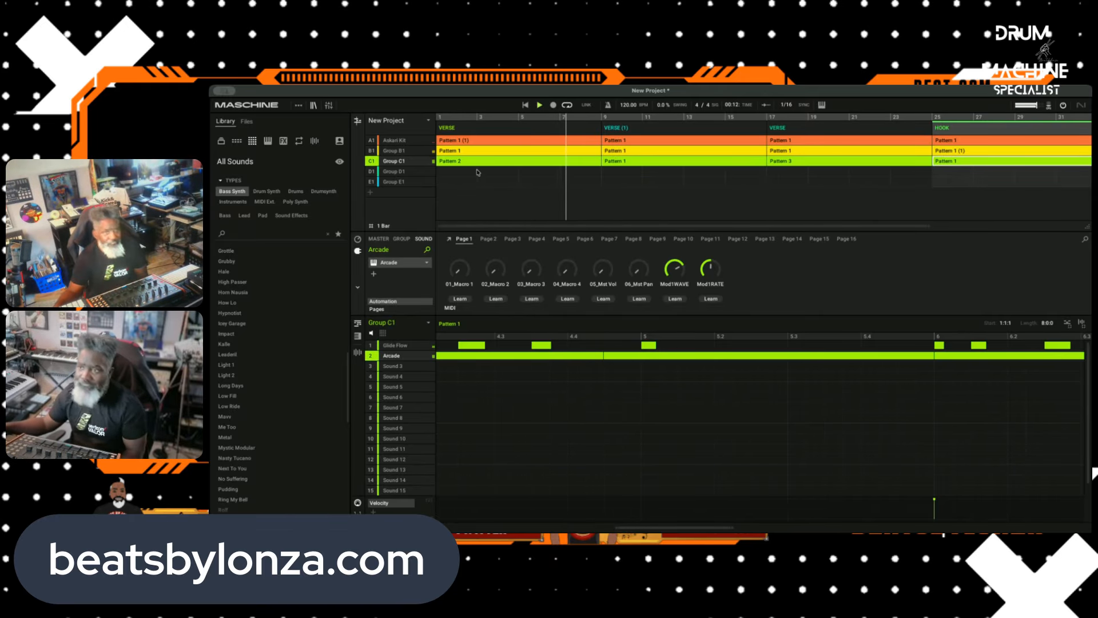
scroll(587, 214, "right", 3)
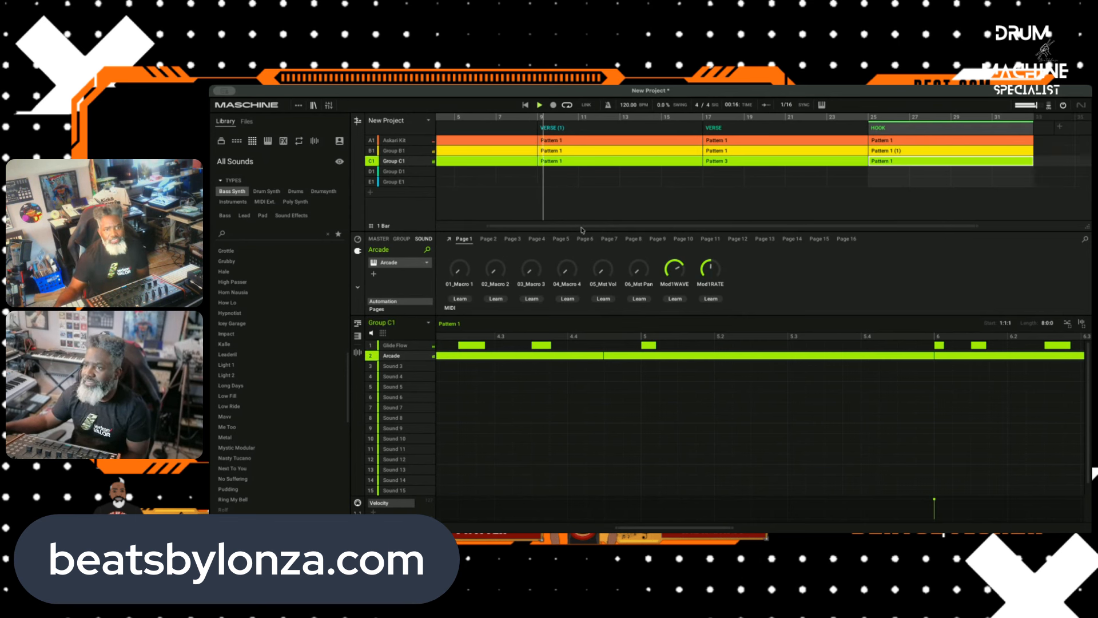
left_click_drag(580, 227, 491, 226)
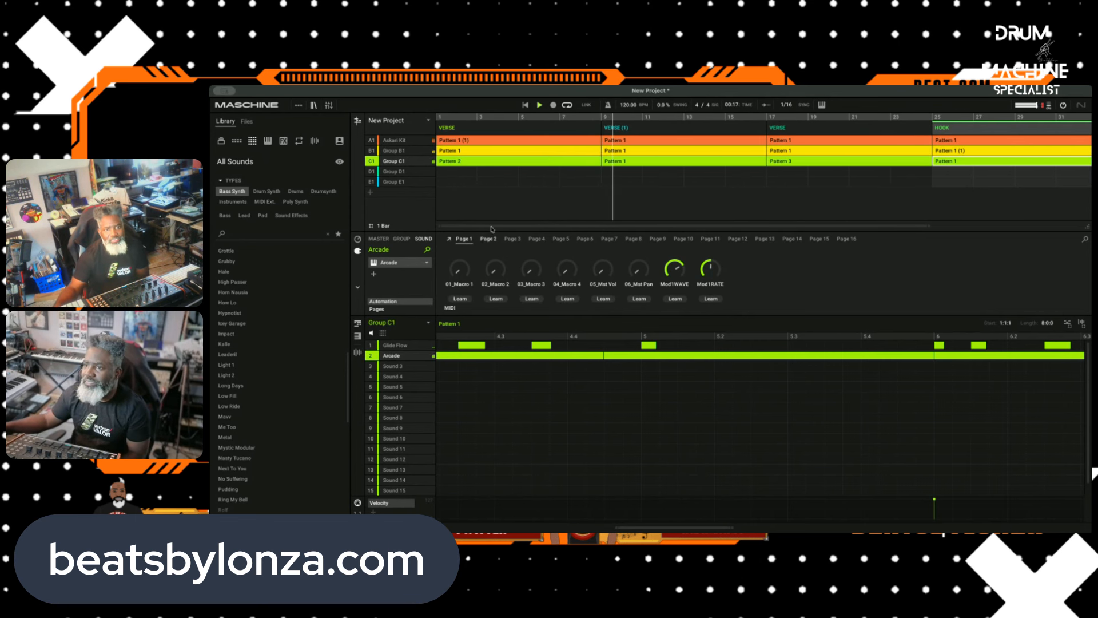
left_click(452, 127)
type("INTR")
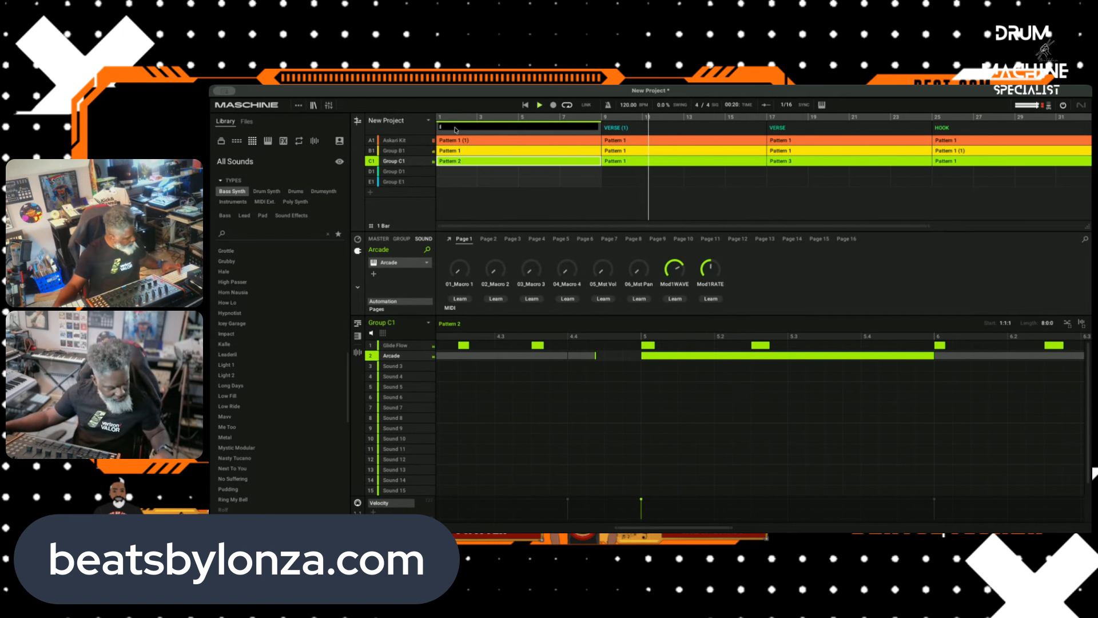
type("O")
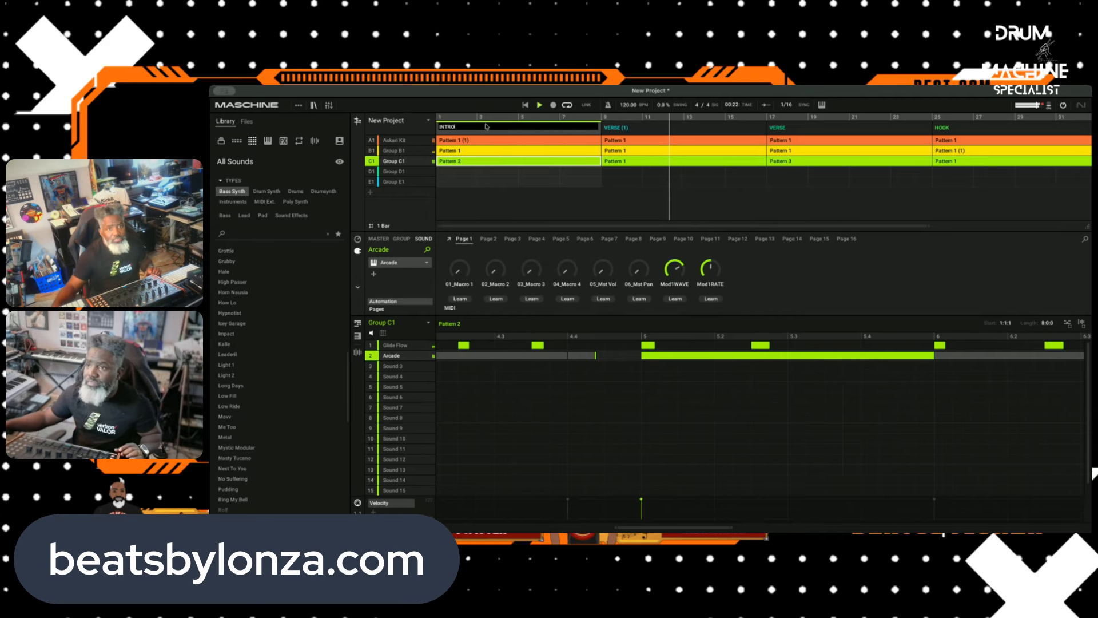
left_click(559, 188)
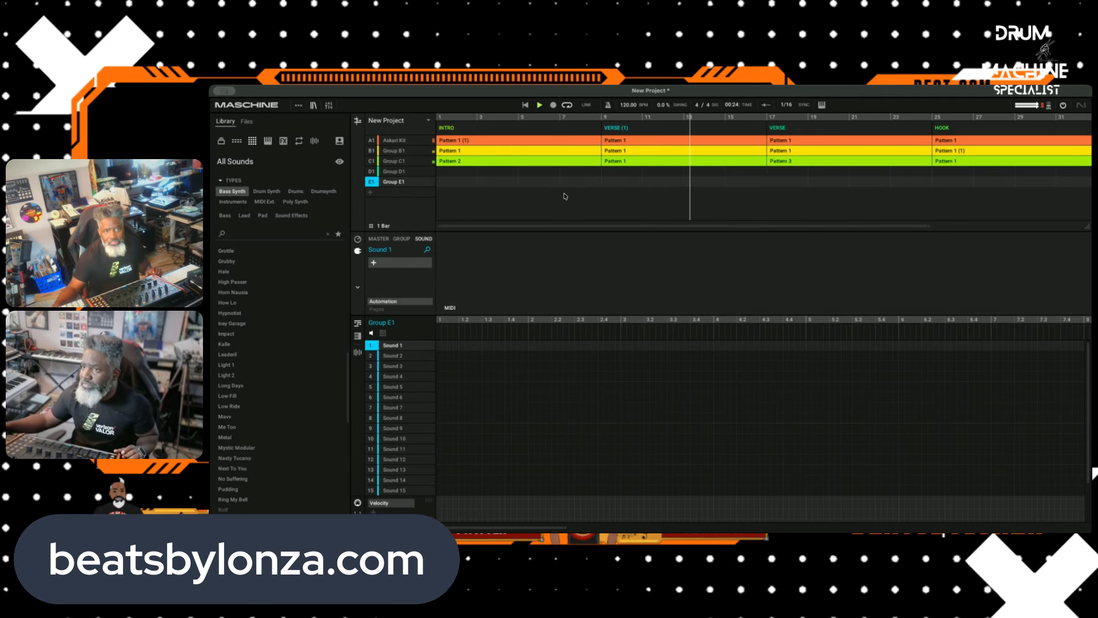
Step: Load the user-library sample Beats by Lonza Tag NEw 17 onto Sound 1 of Group D1
left_click(403, 172)
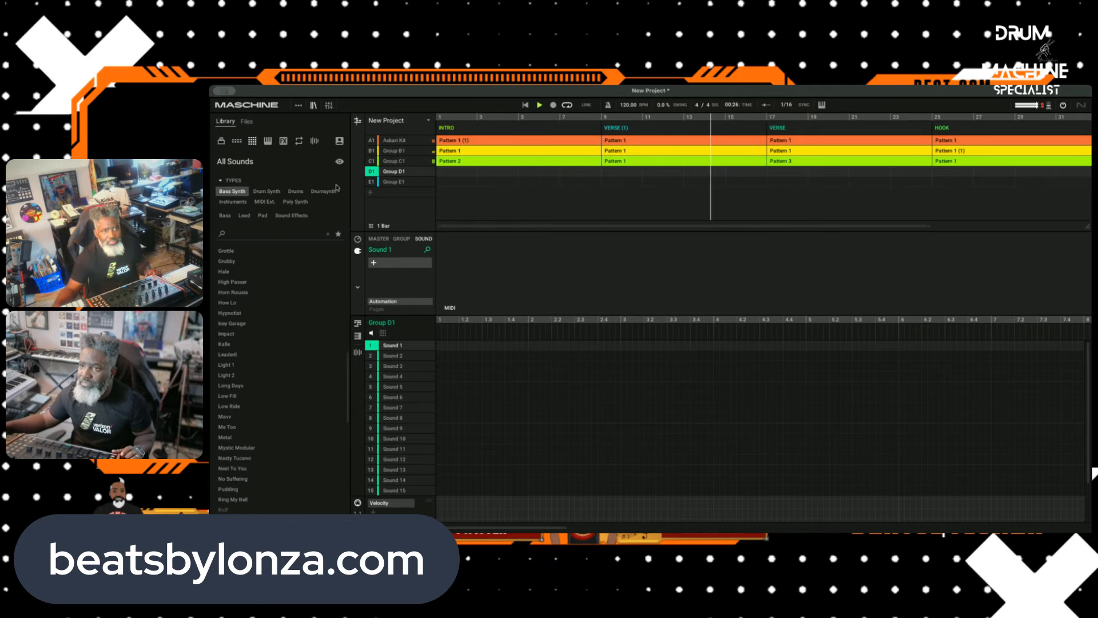
left_click(338, 142)
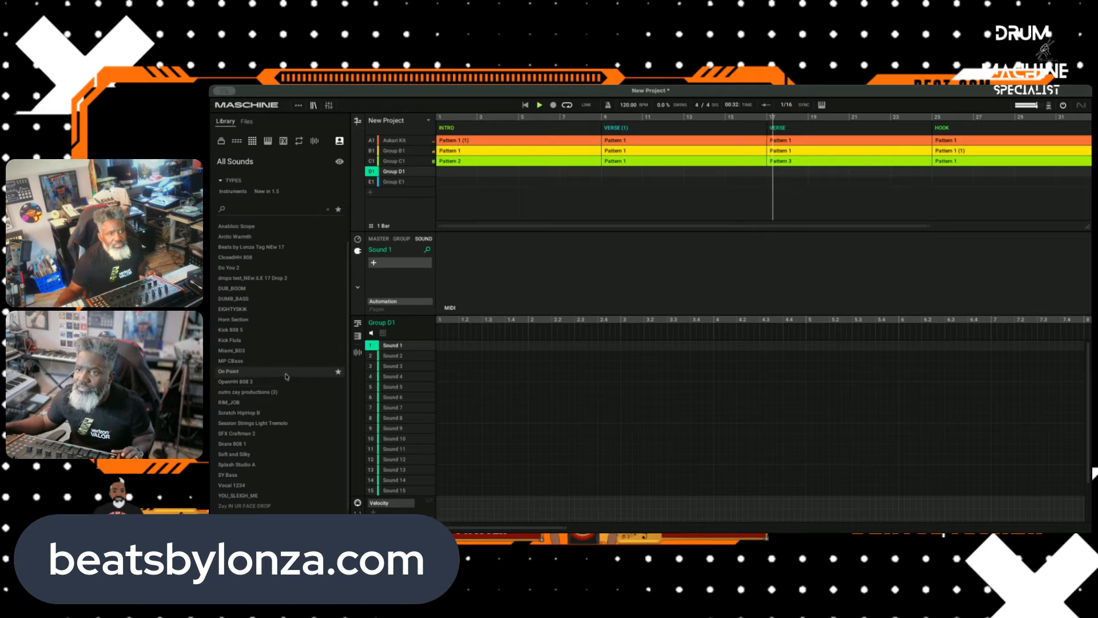
scroll(272, 366, "up", 2)
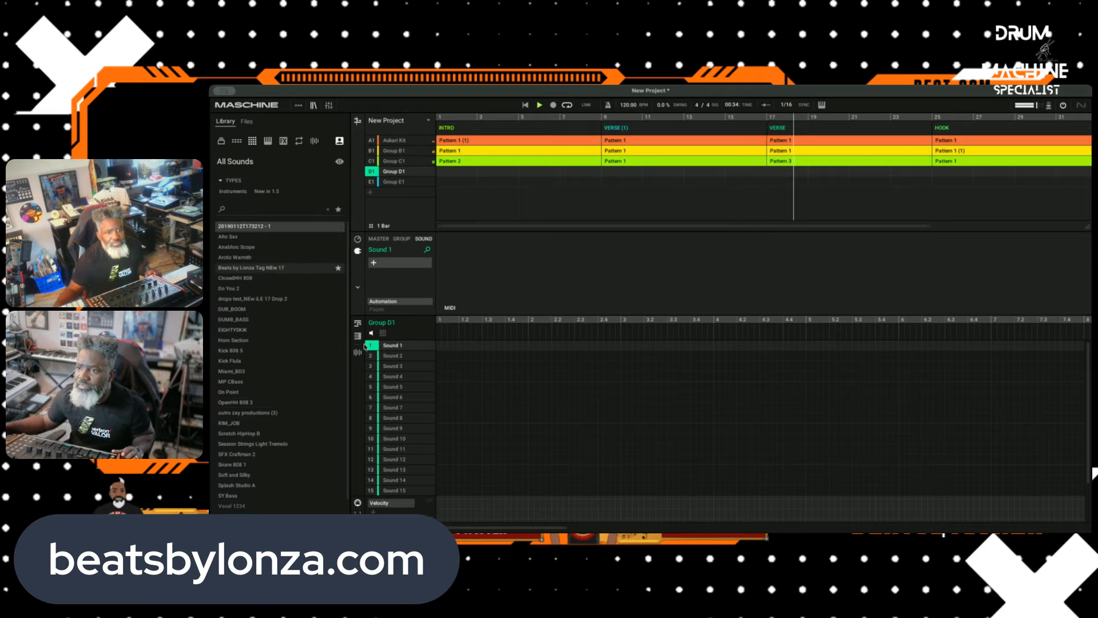
left_click(279, 269)
left_click_drag(303, 273, 411, 344)
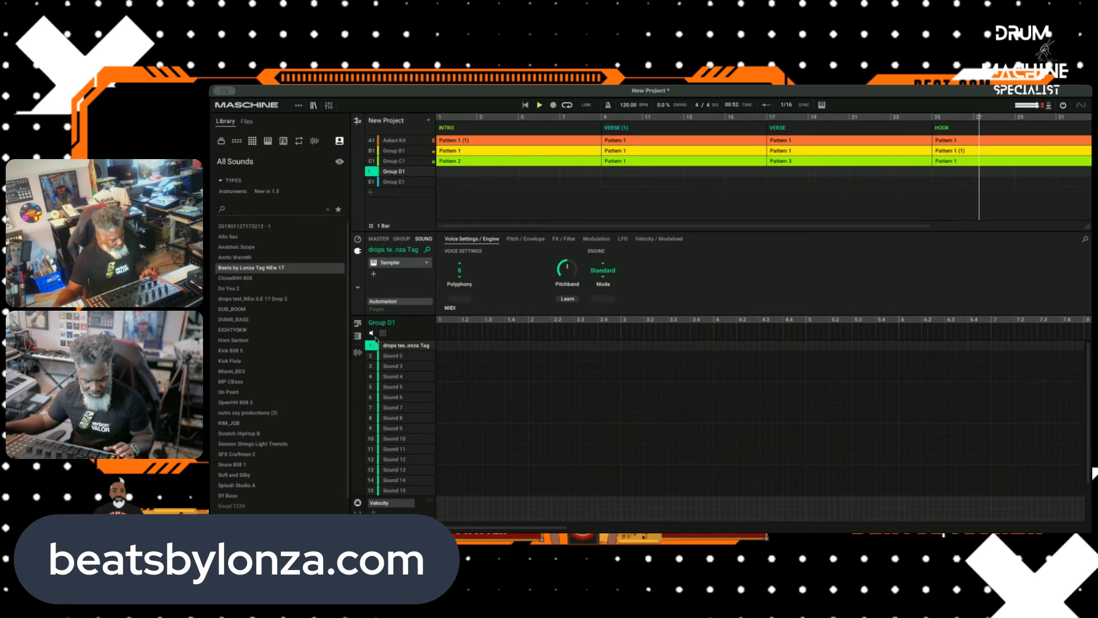
Step: Stop playback and audition drops test_NEw iLE 17 Drop 2 and DUB_BOOM while looking through the user library for another tag
left_click(538, 105)
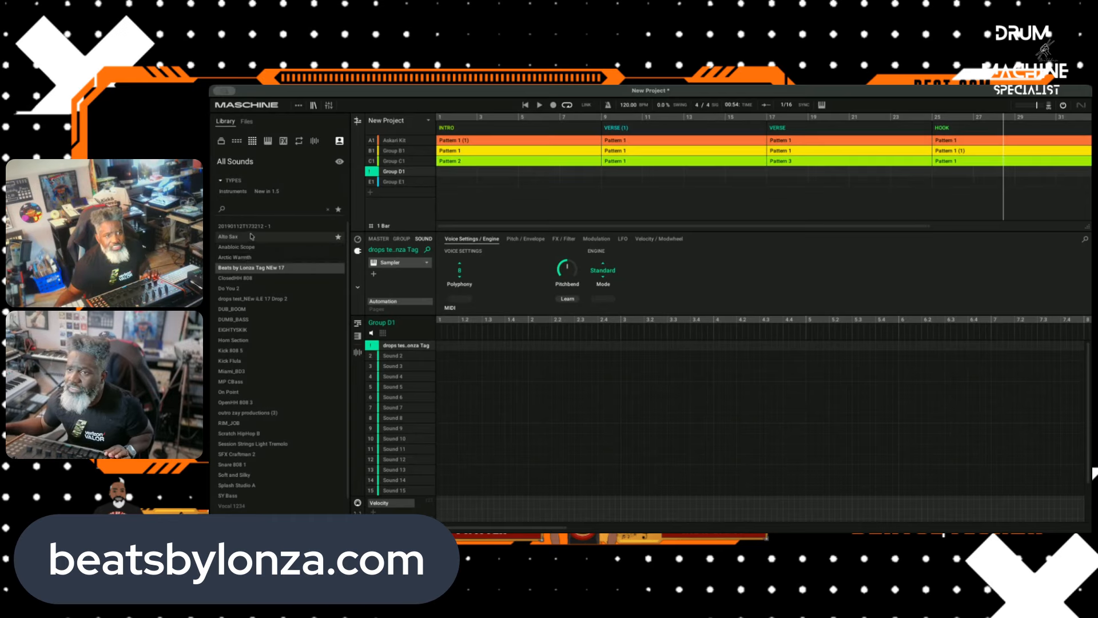
left_click(265, 299)
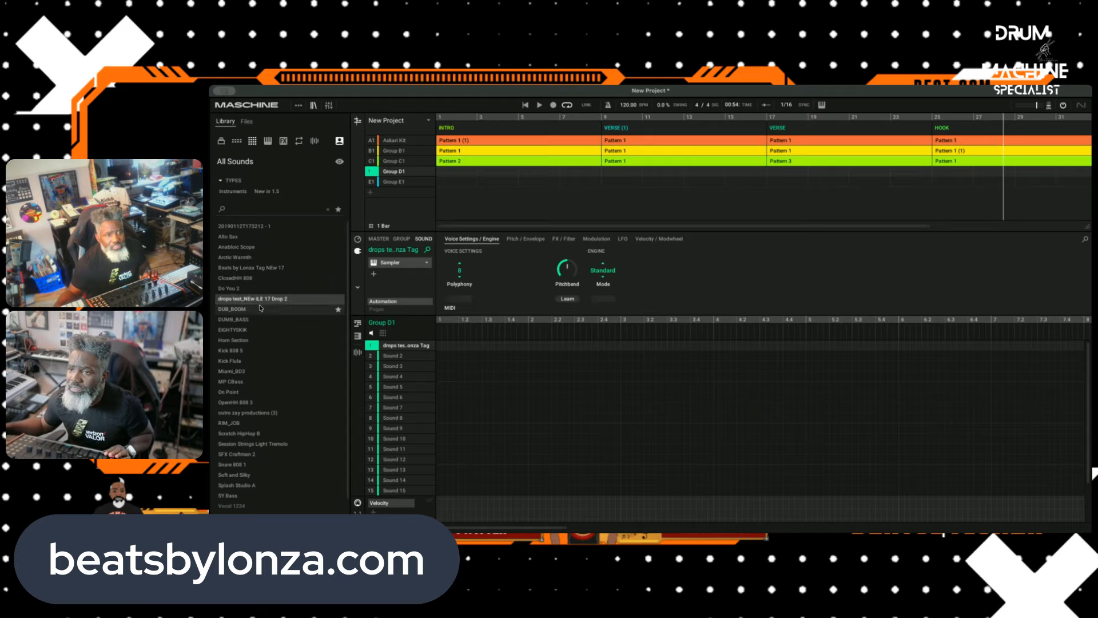
left_click(264, 309)
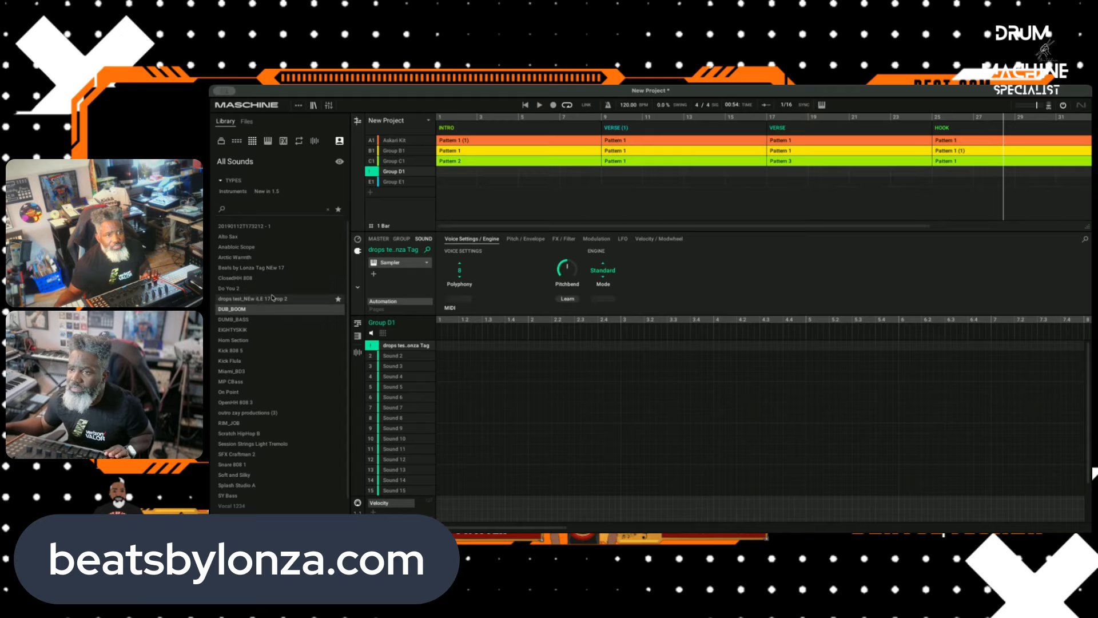
left_click(270, 300)
scroll(265, 440, "down", 1)
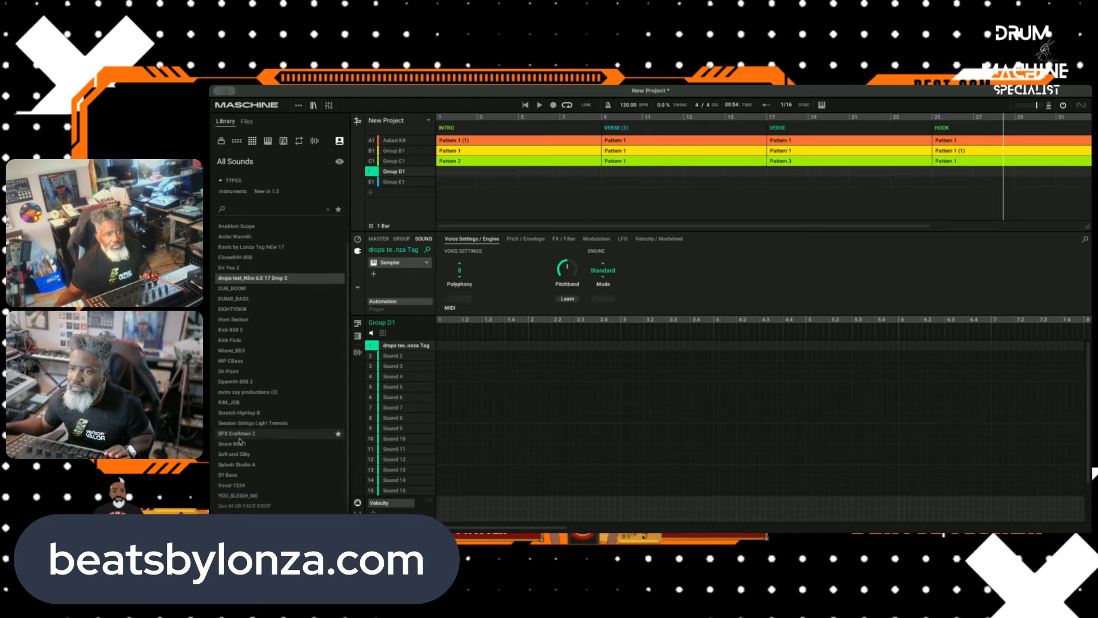
scroll(268, 343, "up", 2)
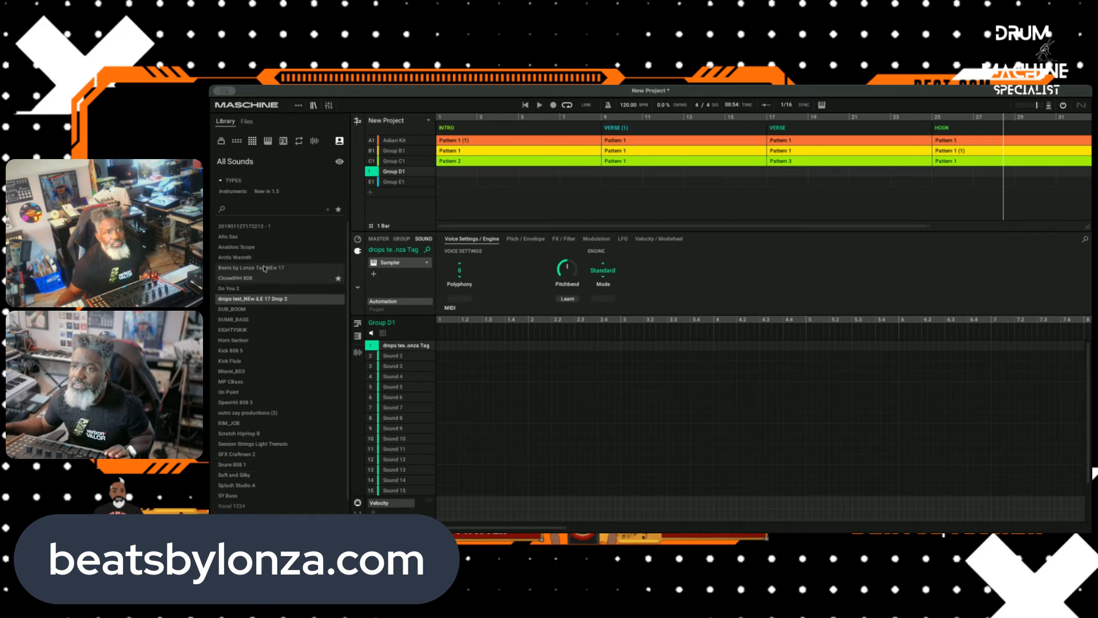
left_click(339, 142)
left_click(339, 141)
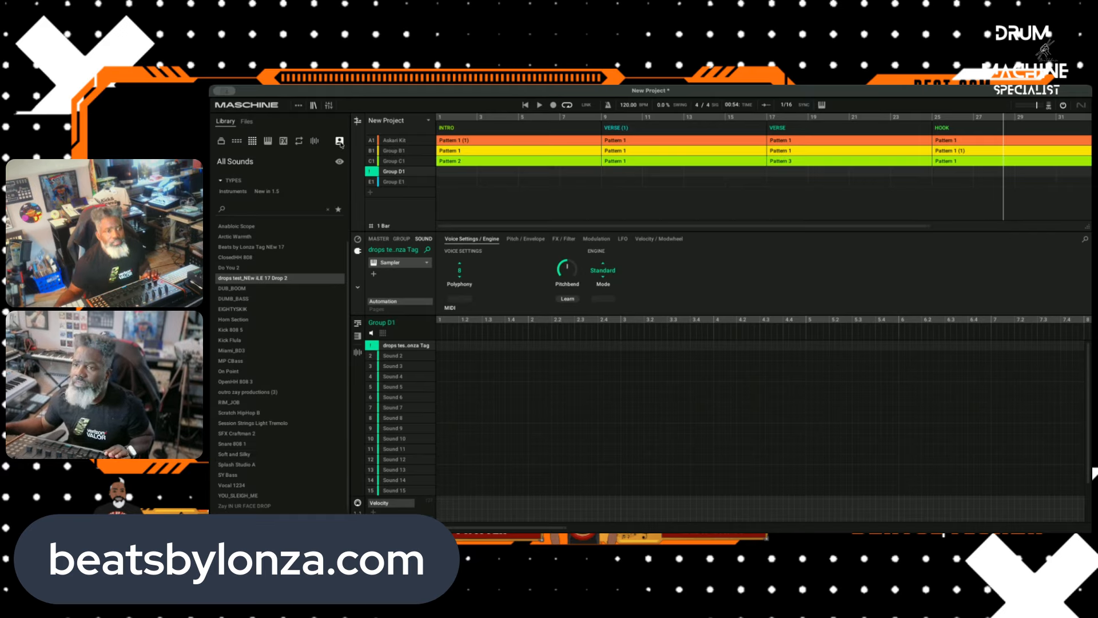
Step: Load the drops test Lonza Outro tag WAV from the Desktop folder Zay Dj and Producer Tags onto Sound 1 of Group D1
left_click(247, 122)
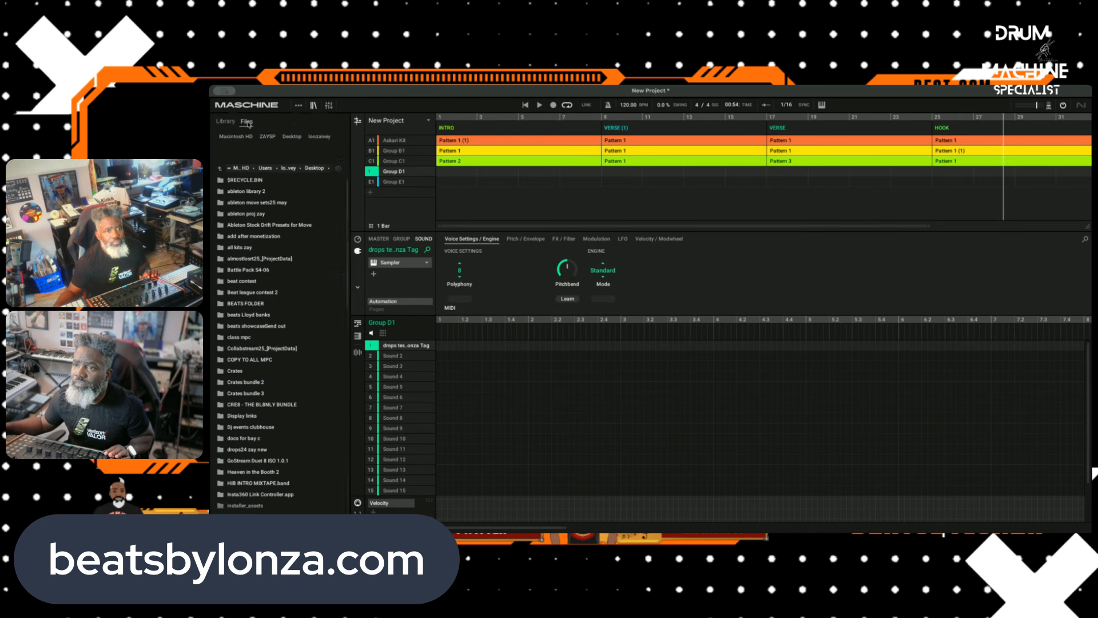
scroll(279, 372, "down", 10)
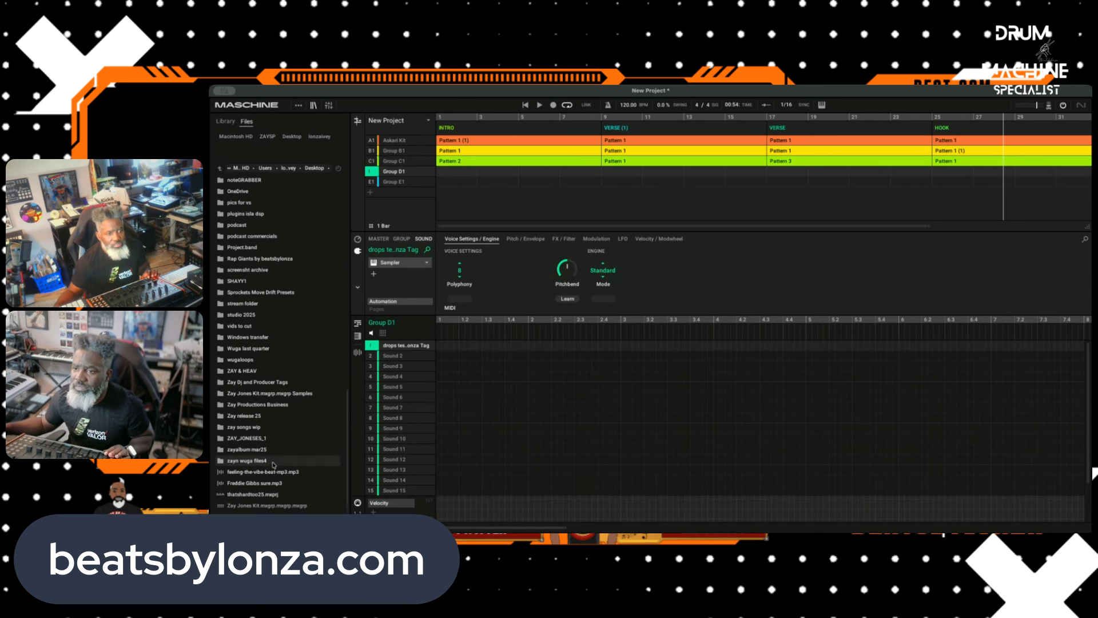
double_click(287, 382)
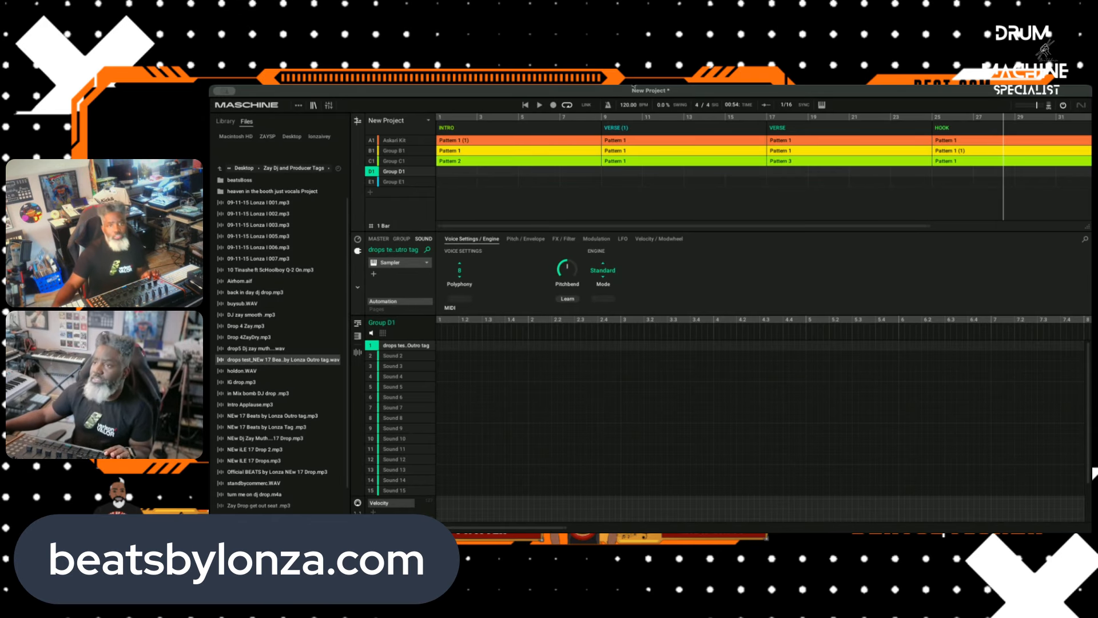
Step: Play the arrangement from bar 1 and record the outro tag into Group D1 at bar 4 of the INTRO
left_click(527, 105)
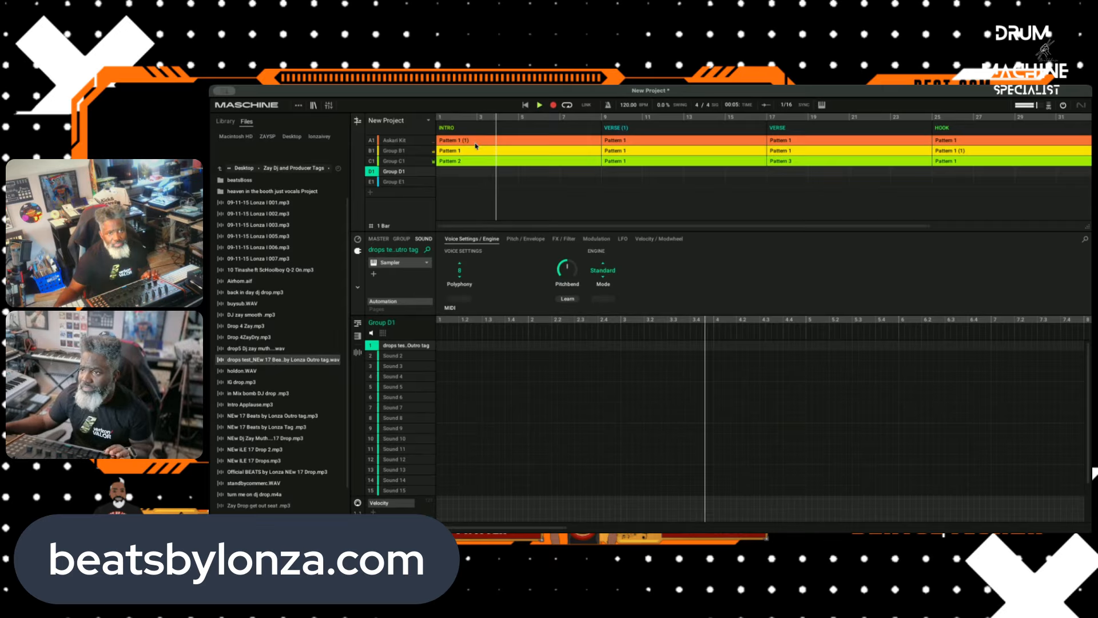
left_click(552, 105)
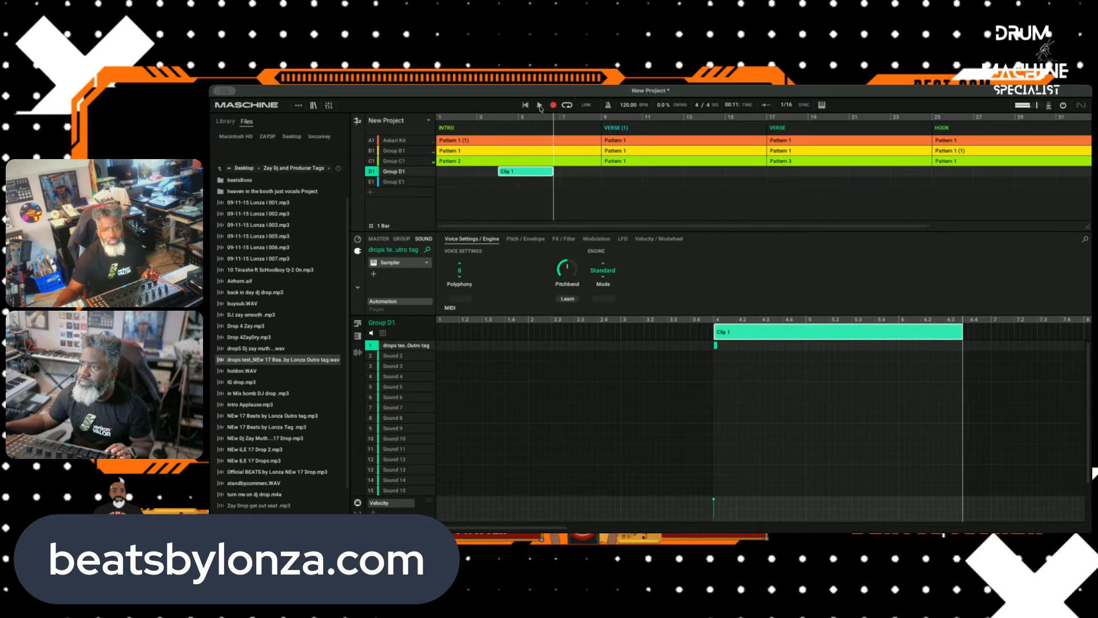
left_click(532, 105)
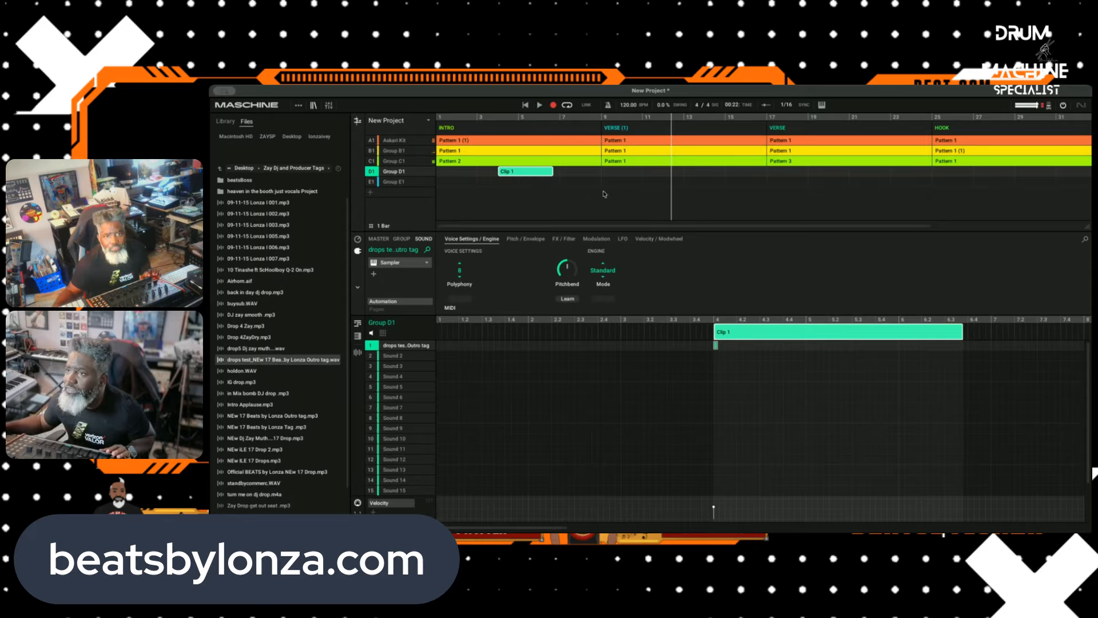
Step: Move Group D1's recorded tag clip to start at bar 8, replaying the INTRO to judge its timing
left_click_drag(532, 172, 600, 181)
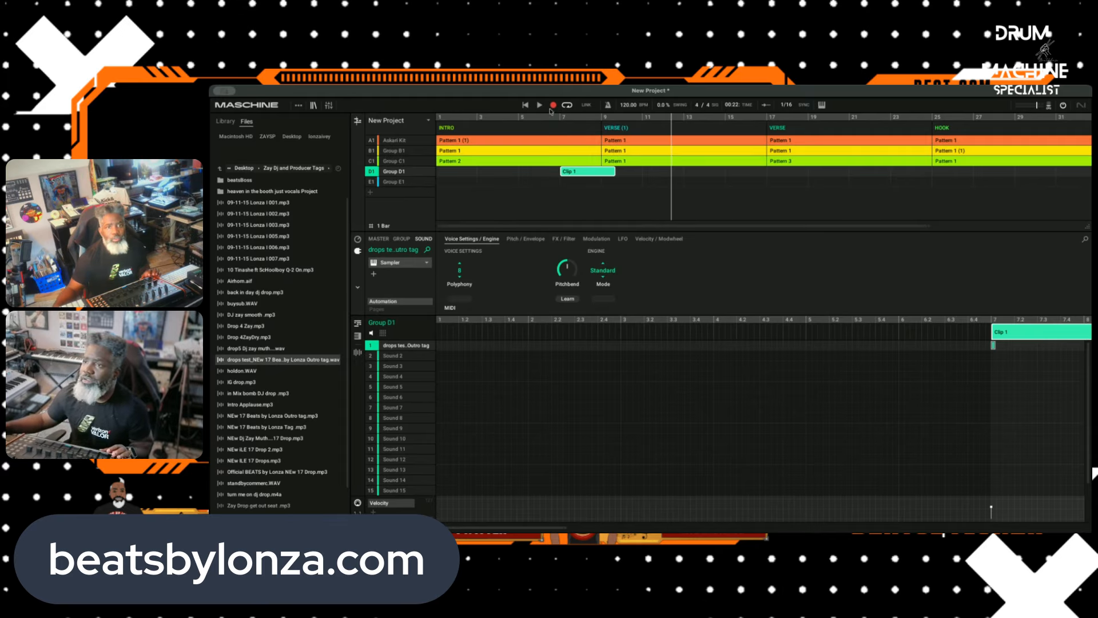
left_click(526, 105)
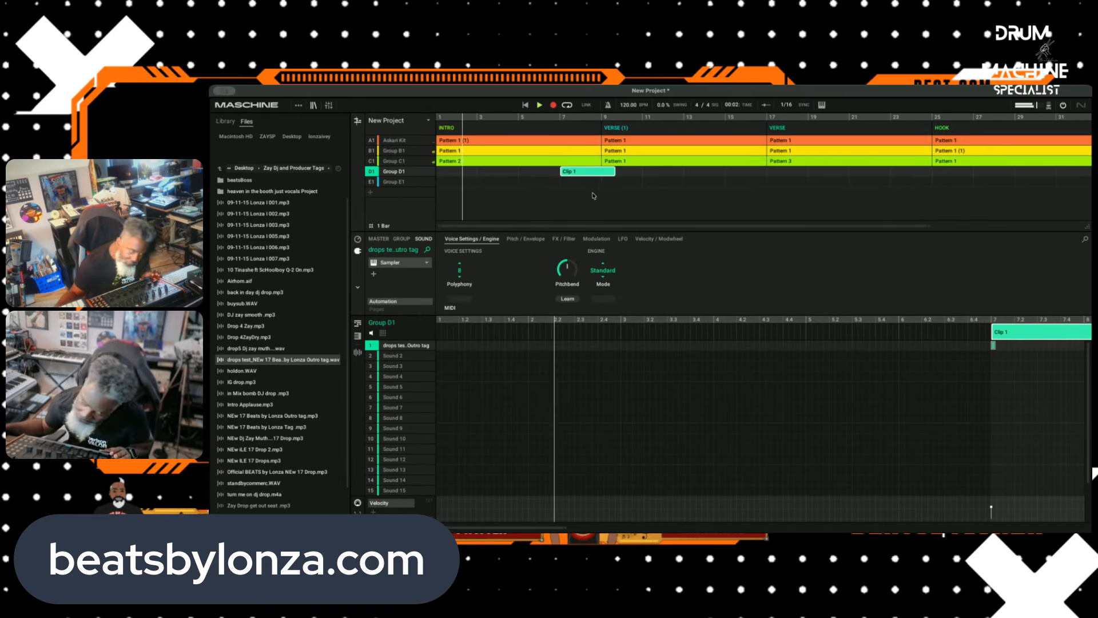
scroll(629, 378, "down", 1)
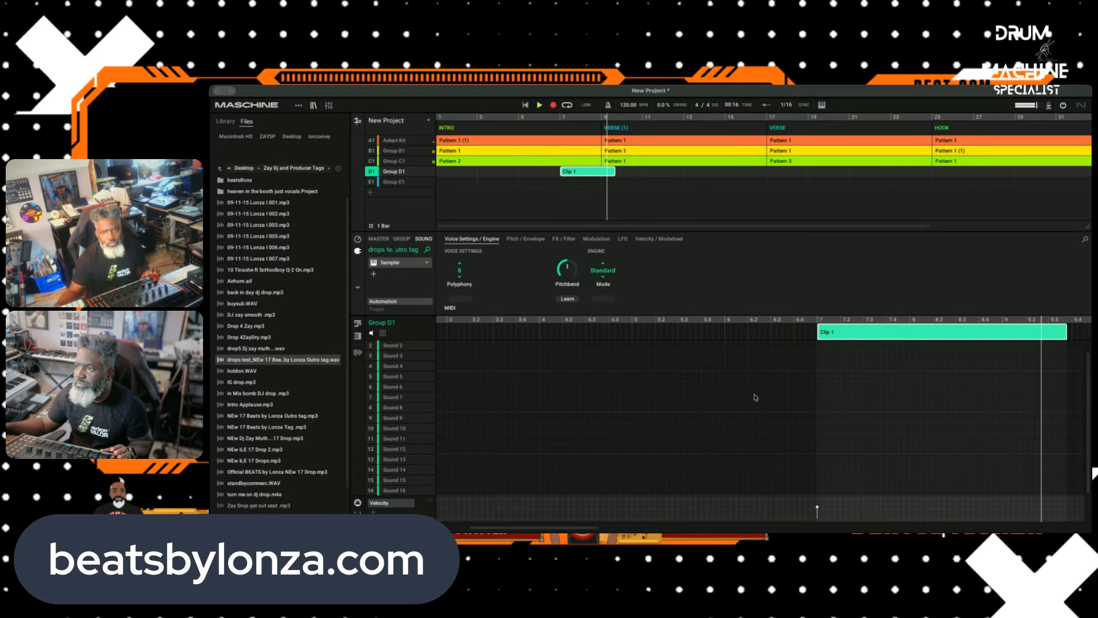
left_click_drag(686, 334, 779, 335)
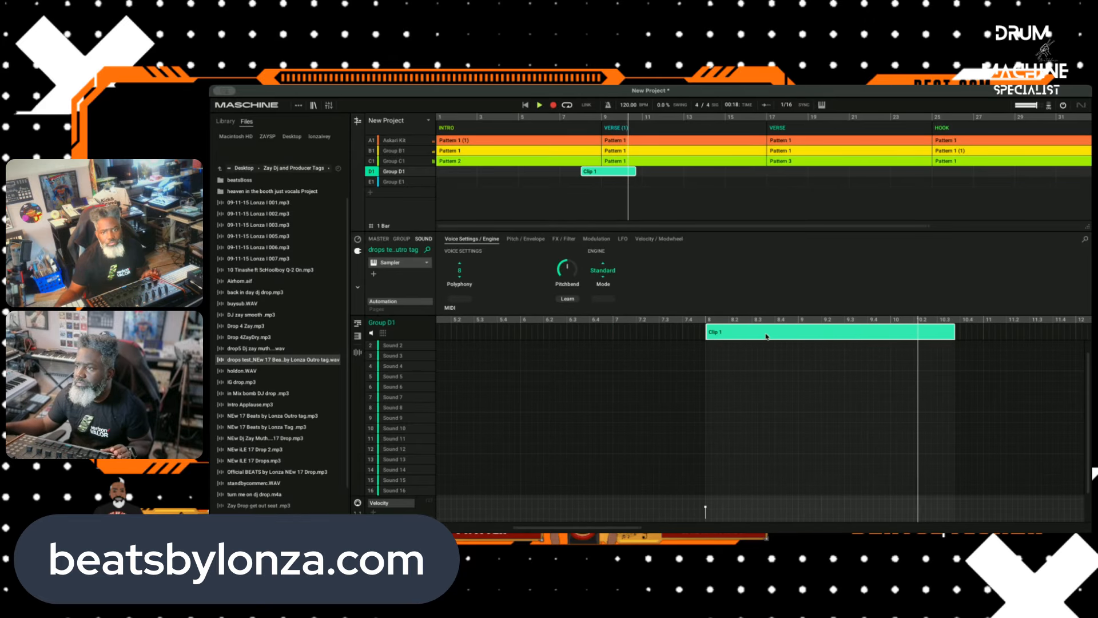
Step: Replay from about bar 5 to check the tag's placement and listen through both verses and the HOOK
left_click(564, 117)
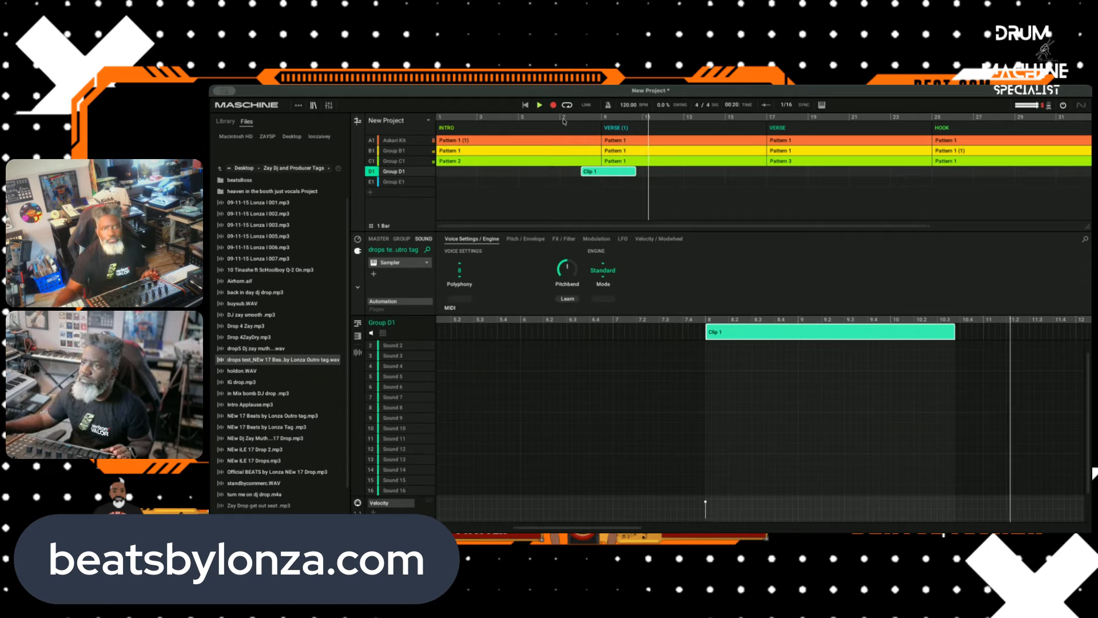
left_click(530, 117)
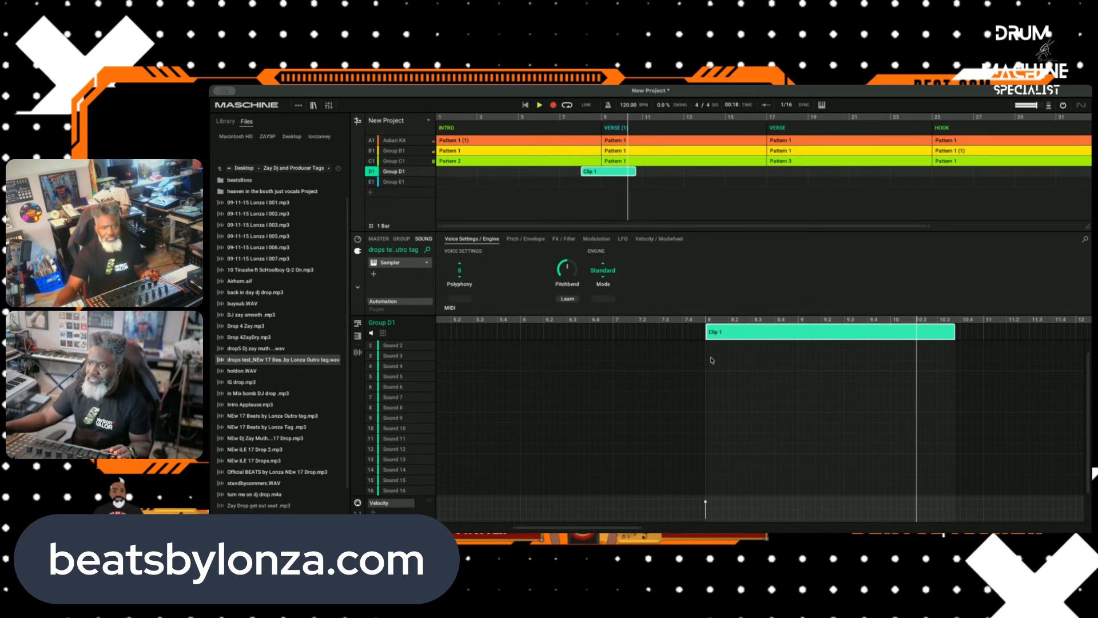
scroll(713, 213, "right", 3)
scroll(748, 216, "right", 3)
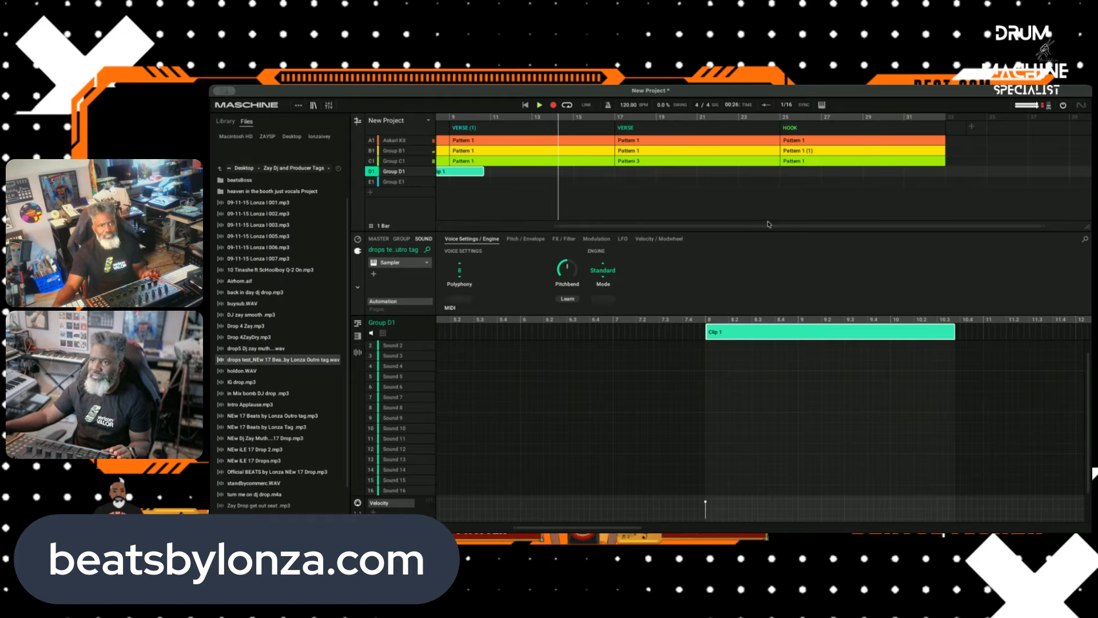
scroll(769, 225, "left", 8)
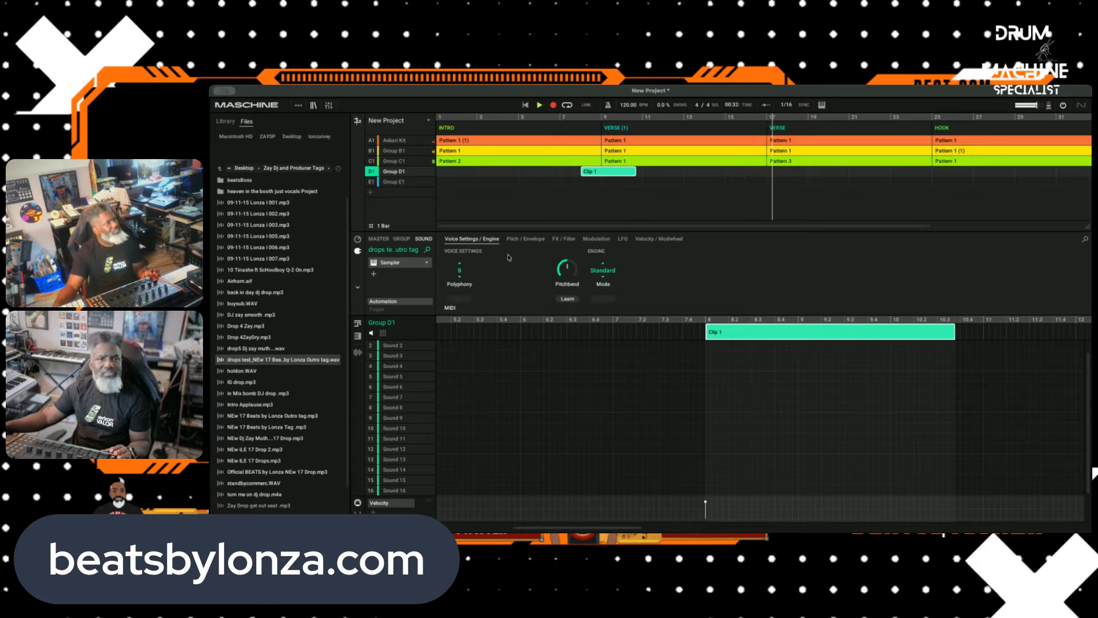
scroll(793, 200, "right", 4)
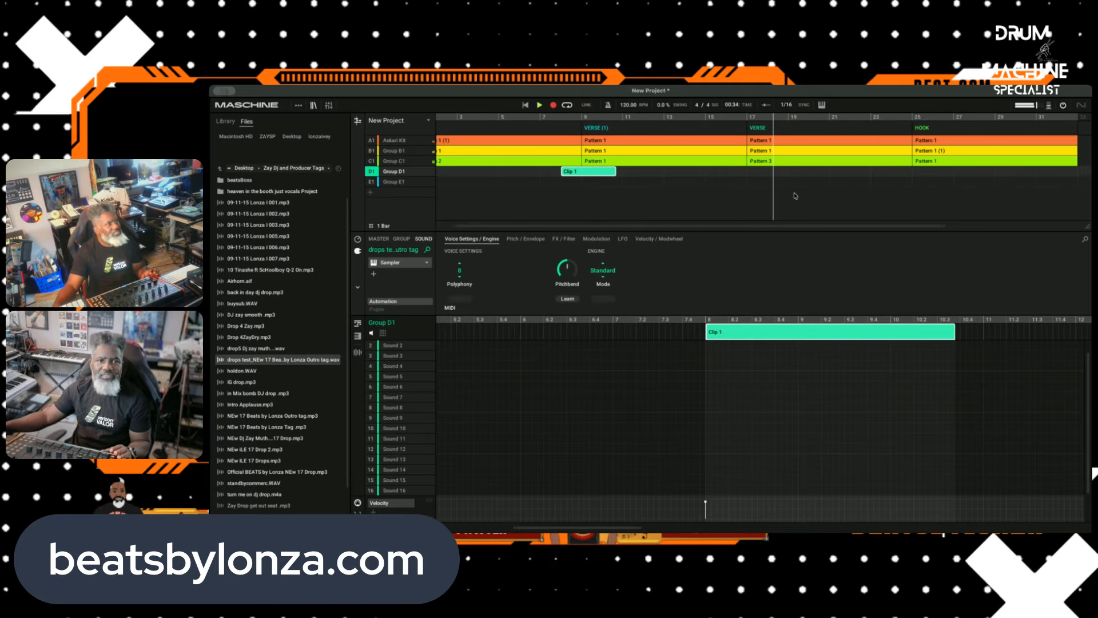
scroll(829, 198, "right", 4)
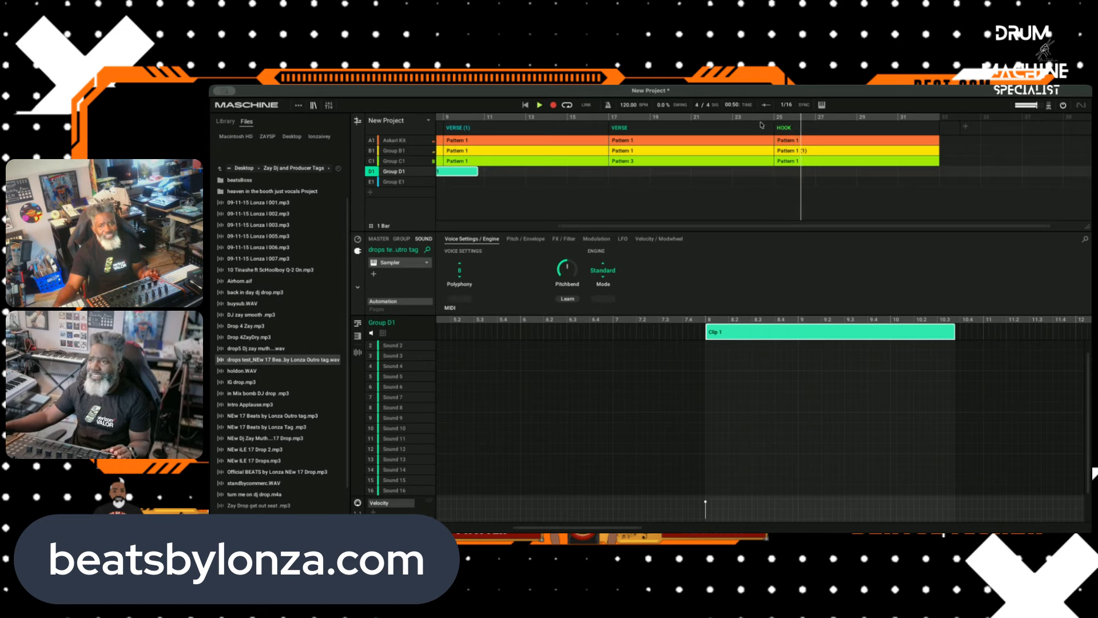
left_click(811, 139)
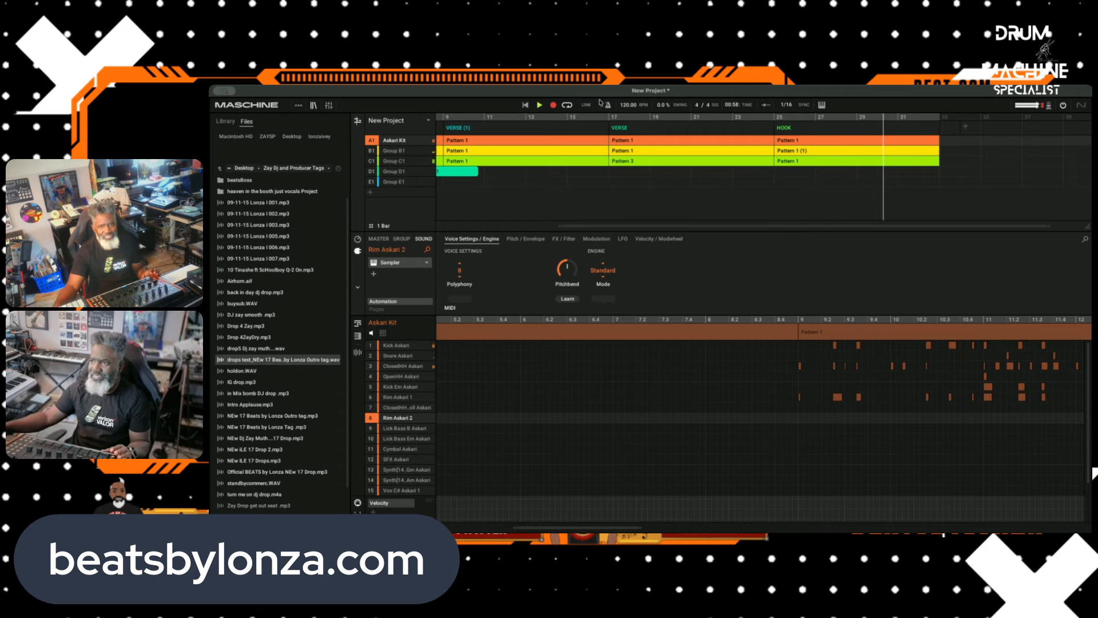
Step: Stop playback and save the project as CARENOTHAT25MSC
left_click(539, 105)
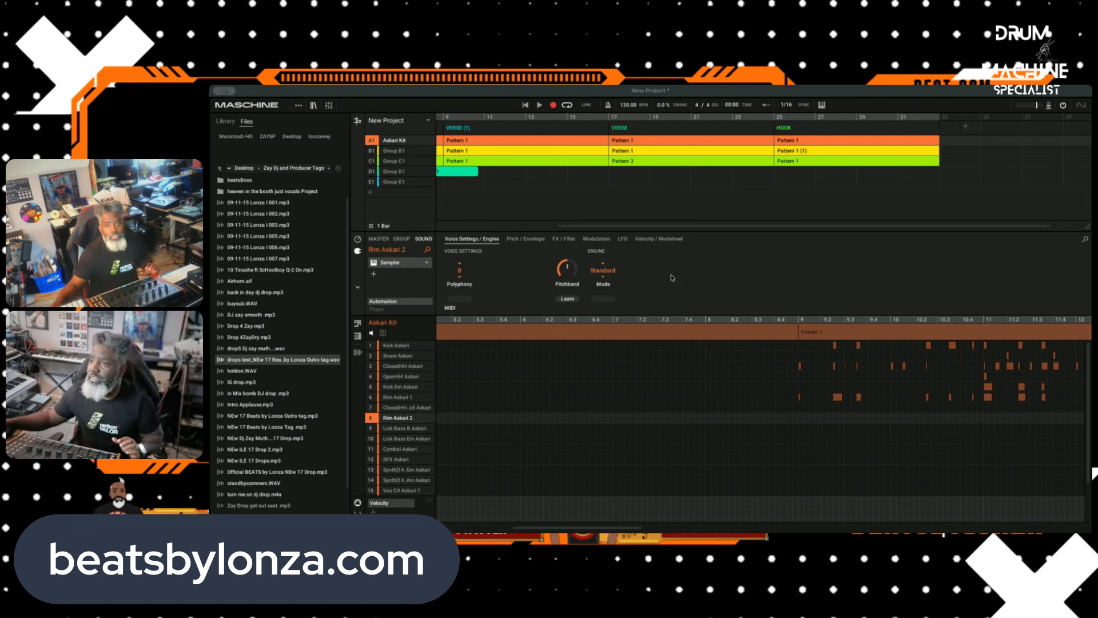
left_click(655, 250)
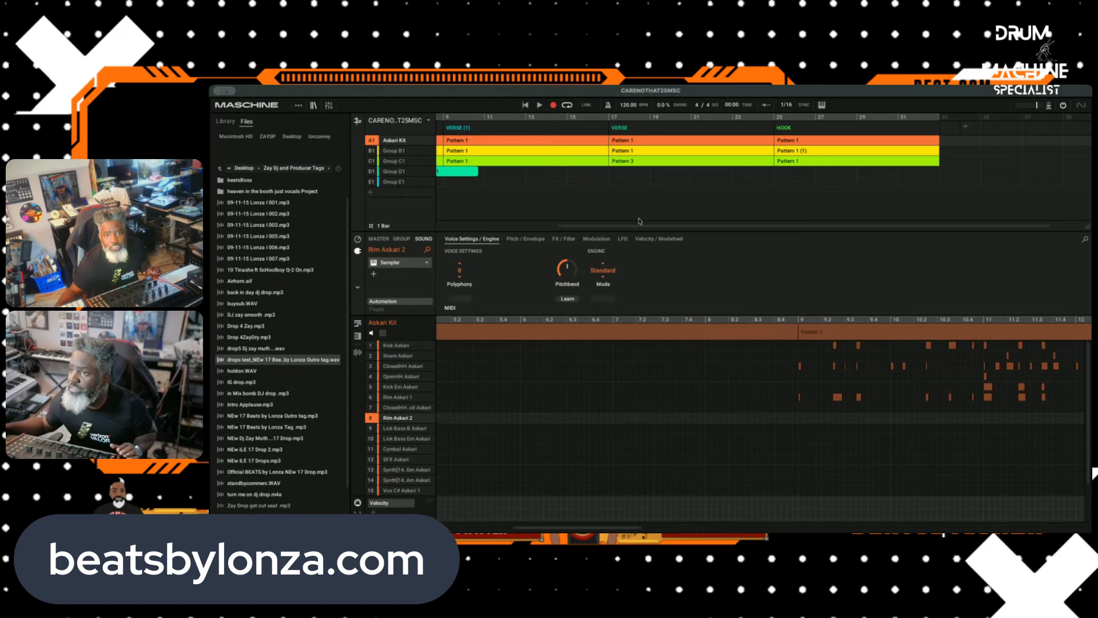